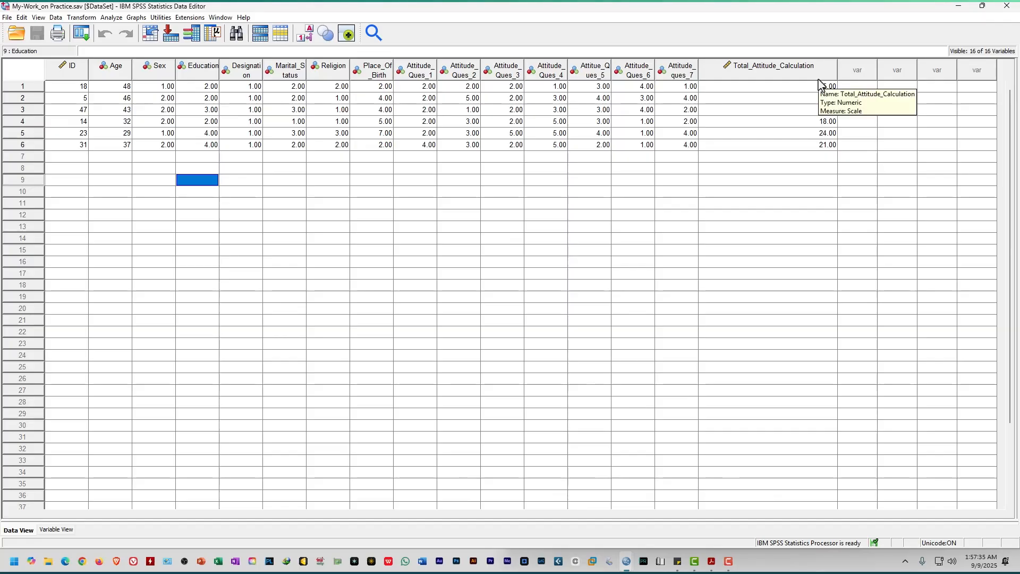
{"action": "left_click", "coordinate": [81, 17]}
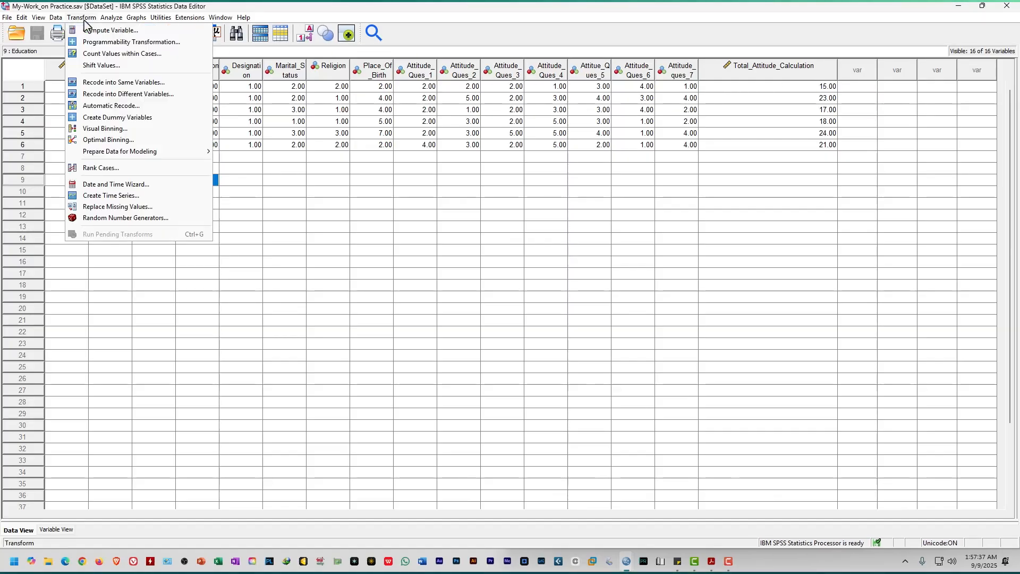
{"action": "left_click", "coordinate": [312, 3]}
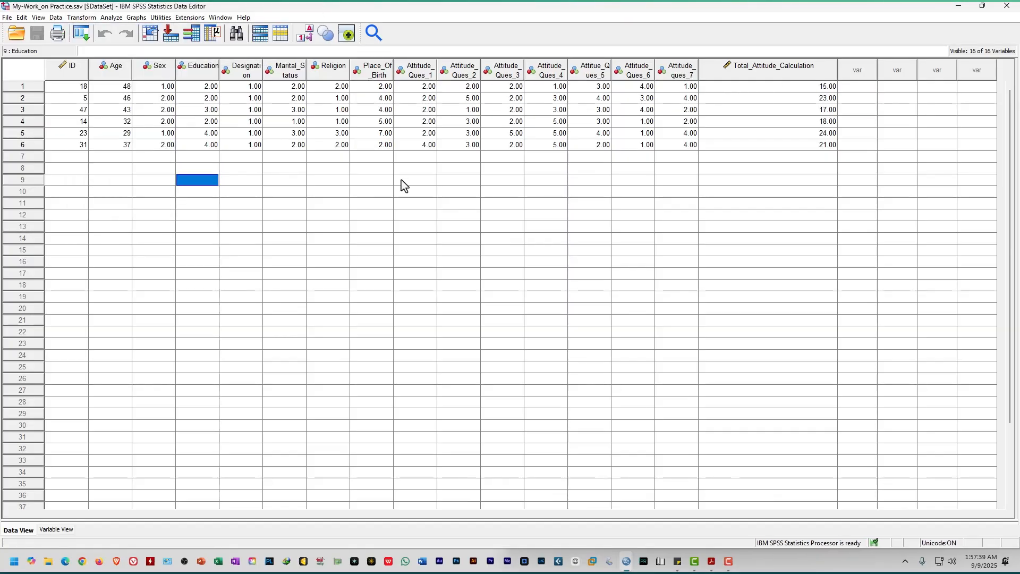
{"action": "left_click", "coordinate": [89, 18]}
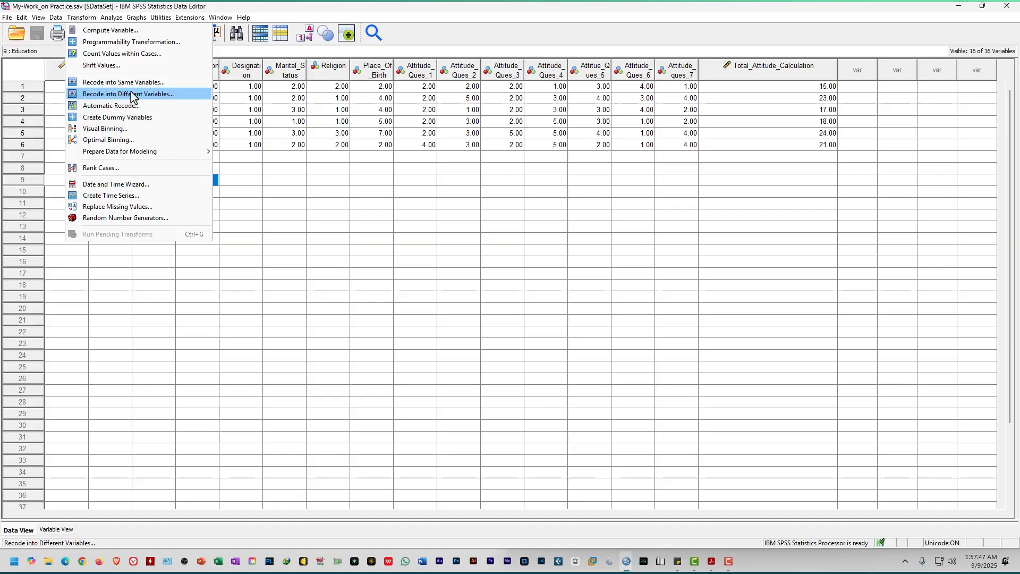
{"action": "left_click", "coordinate": [275, 6]}
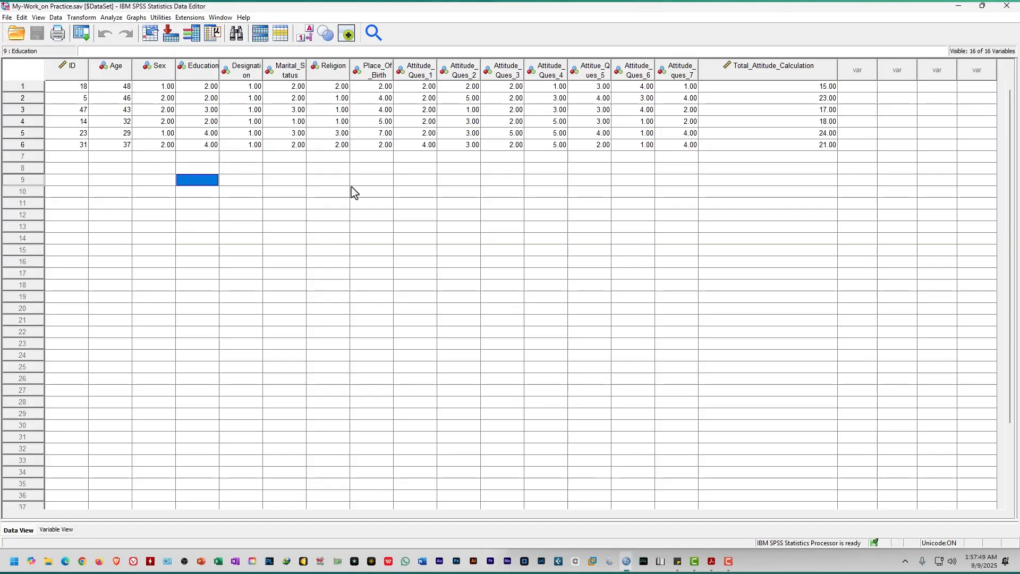
{"action": "left_click", "coordinate": [372, 192]}
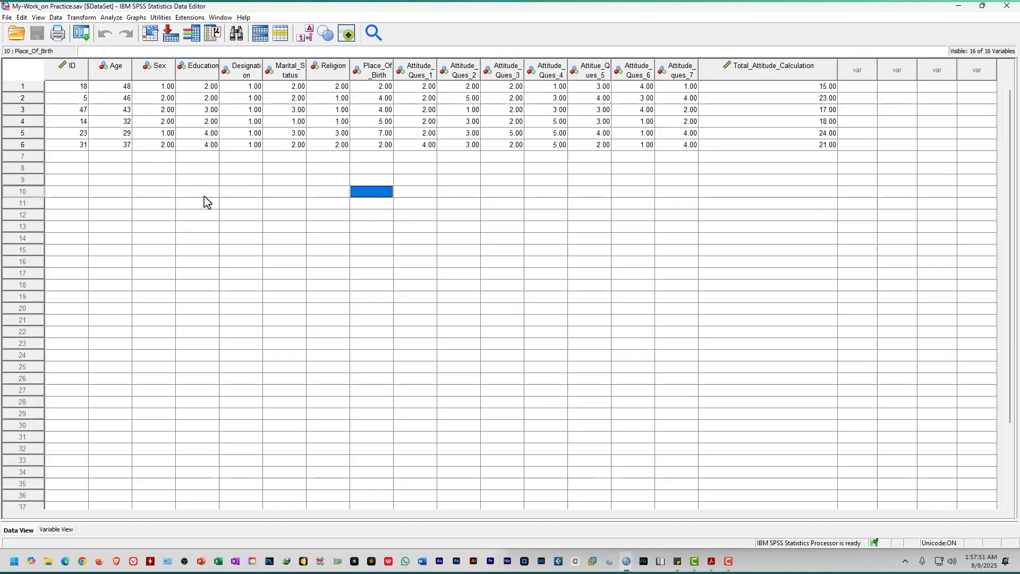
{"action": "left_click", "coordinate": [9, 18]}
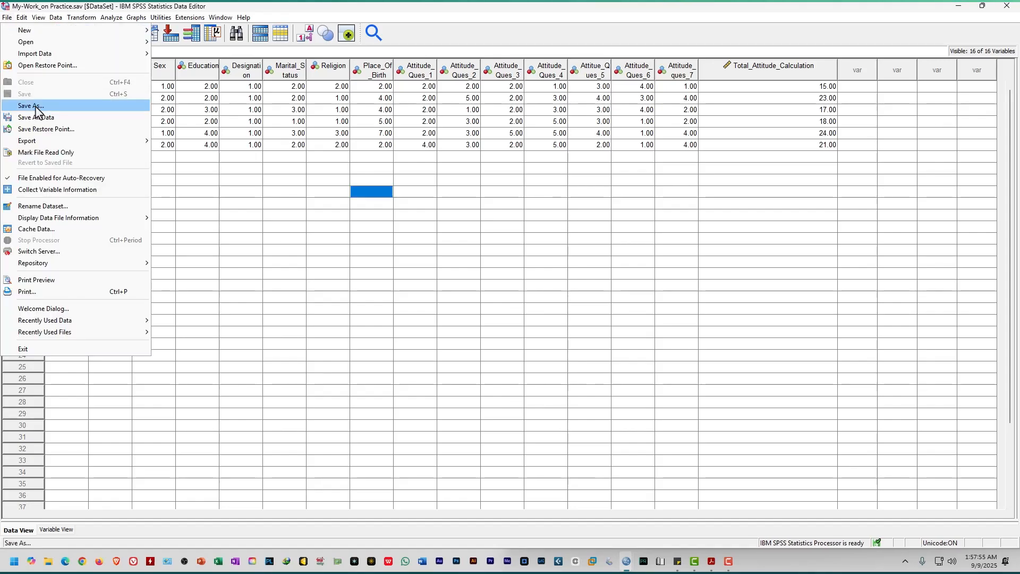
{"action": "left_click", "coordinate": [365, 7]}
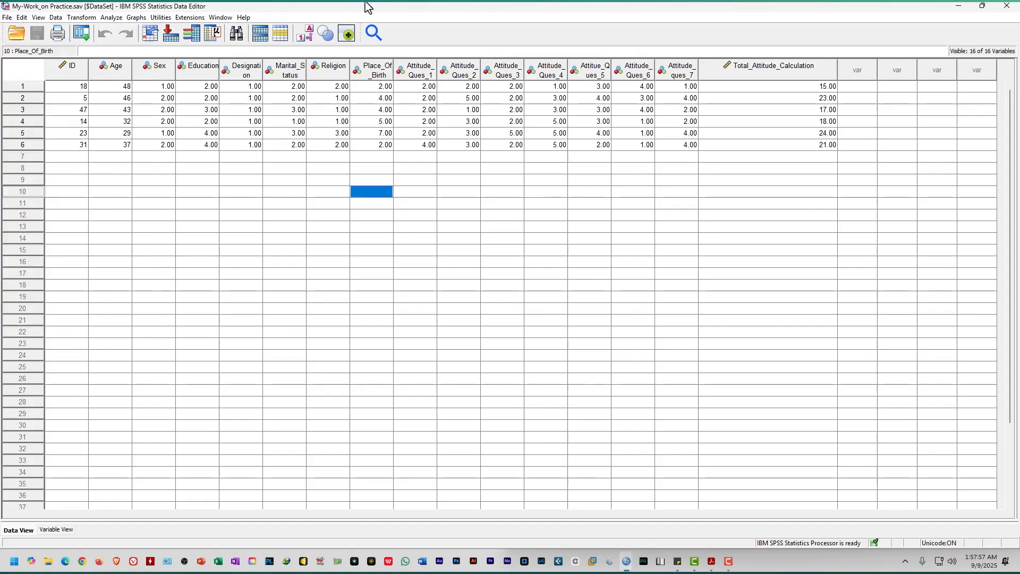
{"action": "left_click", "coordinate": [381, 184]}
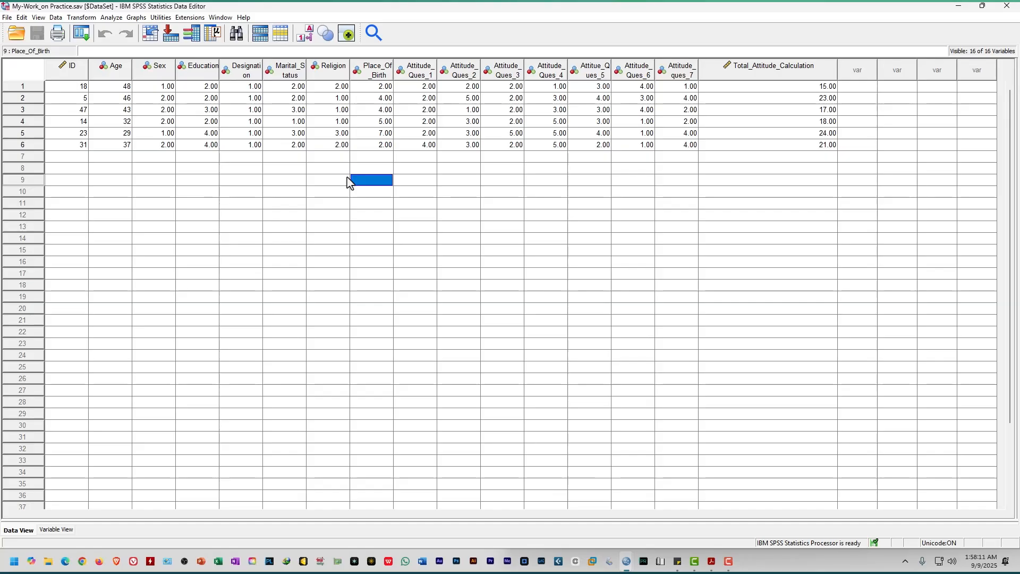
{"action": "left_click", "coordinate": [7, 17]}
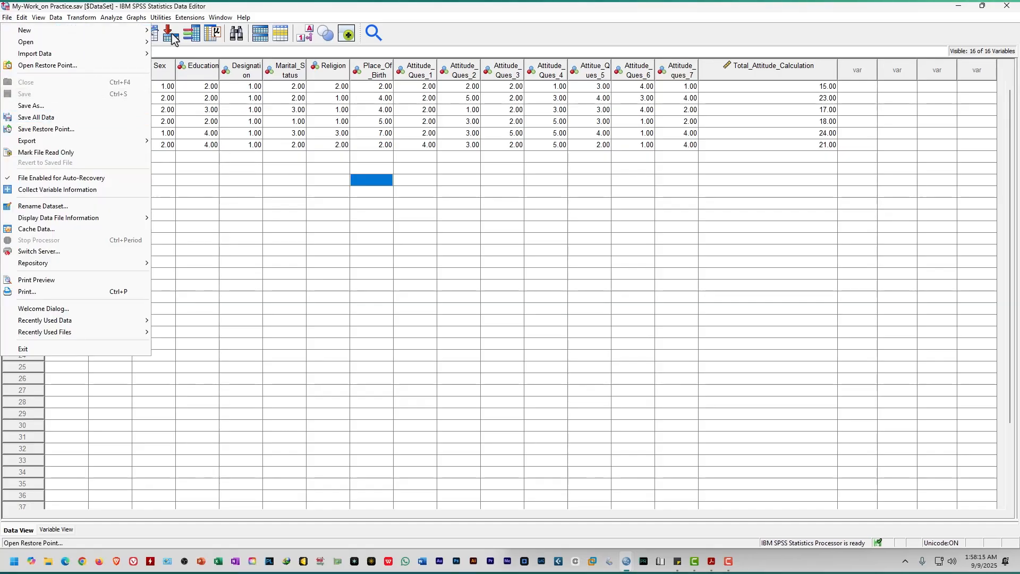
{"action": "left_click", "coordinate": [326, 8]}
{"action": "left_click", "coordinate": [8, 17]}
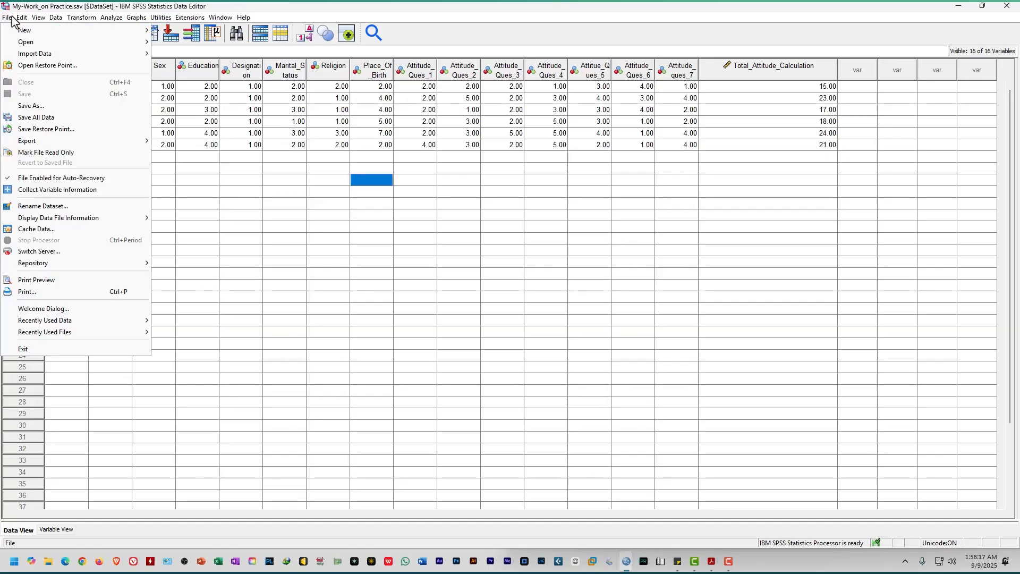
{"action": "left_click", "coordinate": [43, 108]}
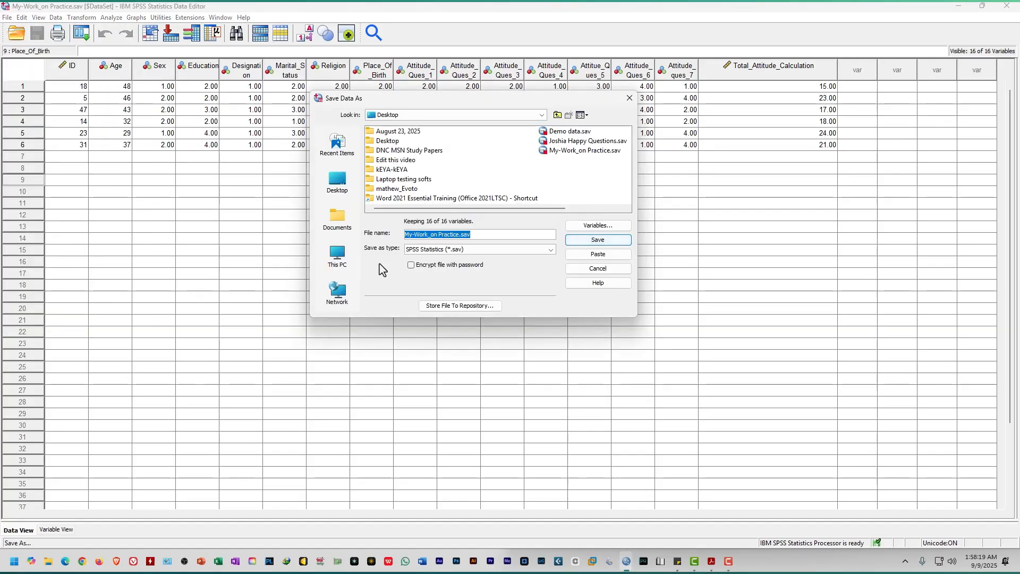
{"action": "left_click_drag", "start_coordinate": [461, 103], "coordinate": [440, 166]}
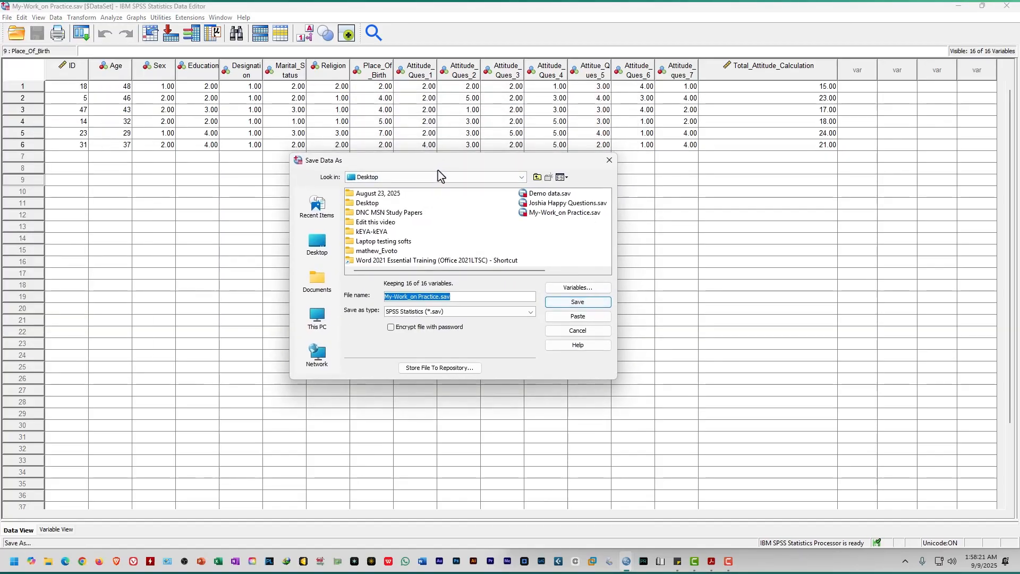
{"action": "left_click", "coordinate": [317, 243]}
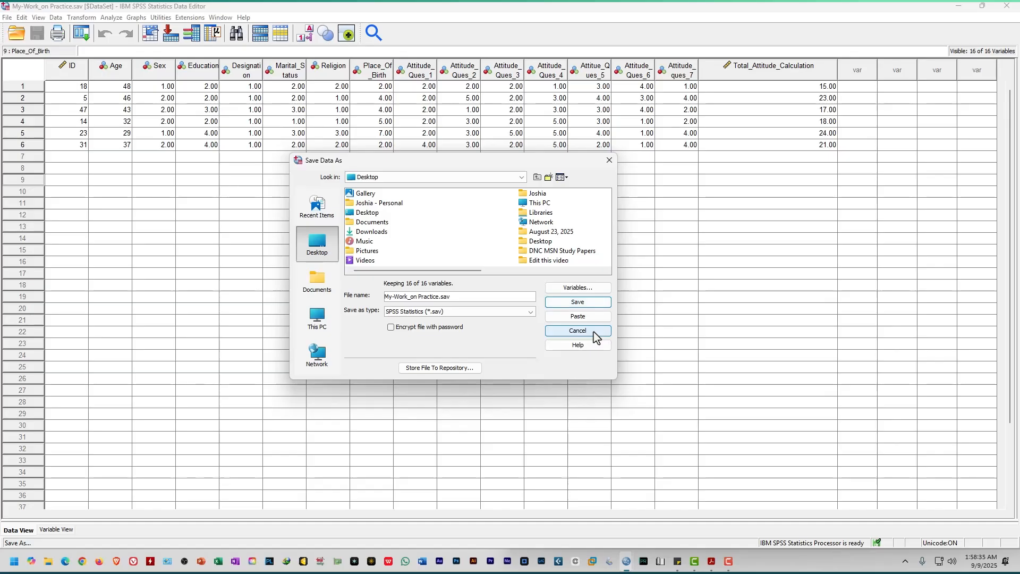
{"action": "left_click", "coordinate": [578, 331]}
{"action": "left_click", "coordinate": [424, 308]}
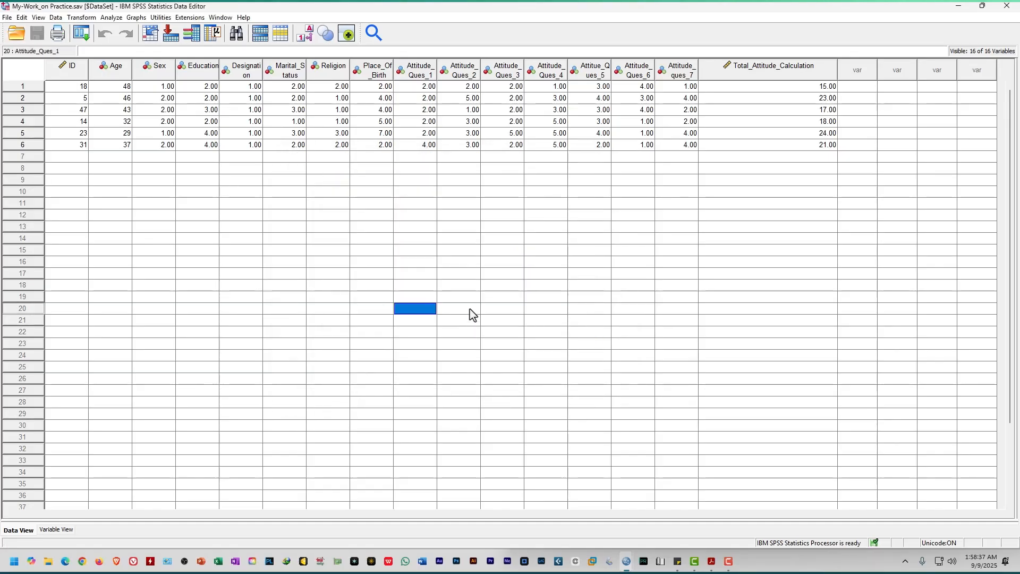
{"action": "left_click", "coordinate": [82, 17]}
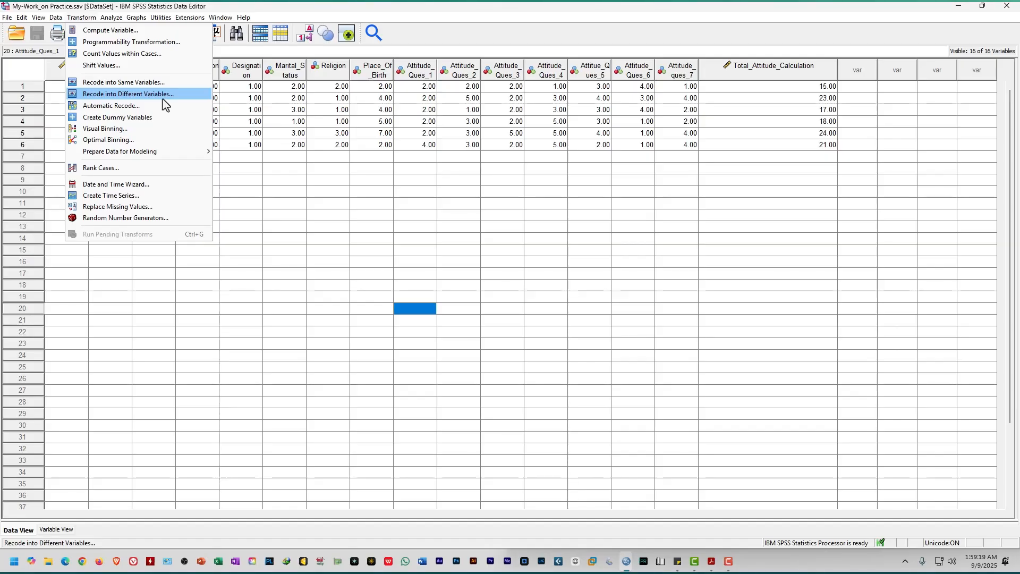
{"action": "left_click", "coordinate": [423, 4]}
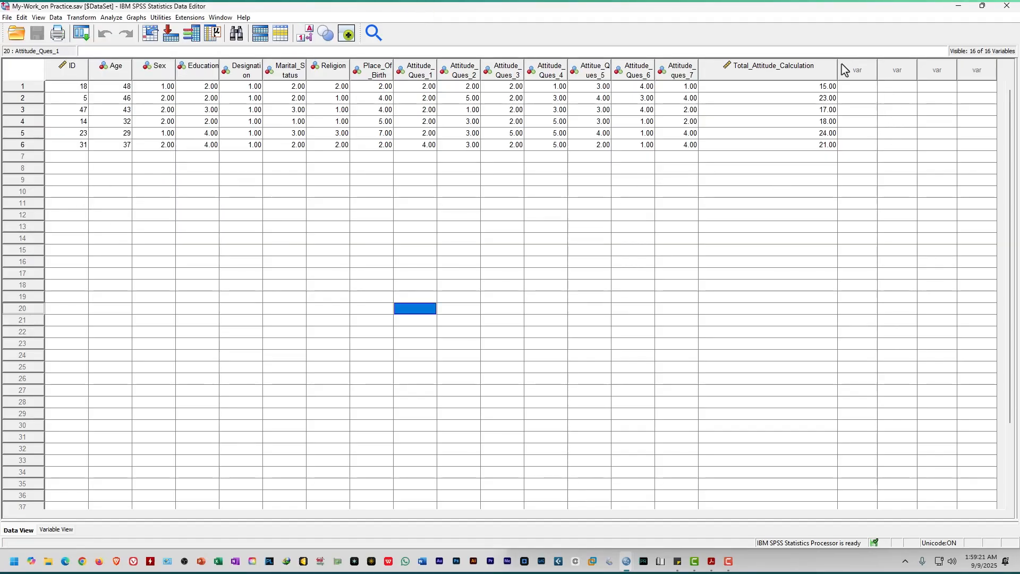
Narrow the Total_Attitude_Calculation column and select the first empty variable column beside it
{"action": "left_click_drag", "start_coordinate": [838, 68], "coordinate": [754, 68]}
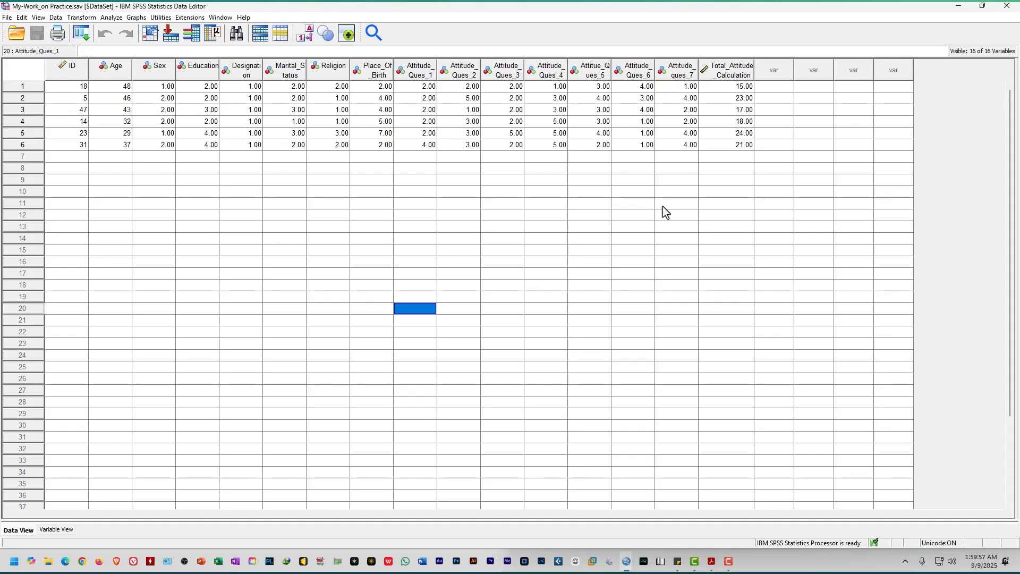
{"action": "left_click", "coordinate": [774, 71]}
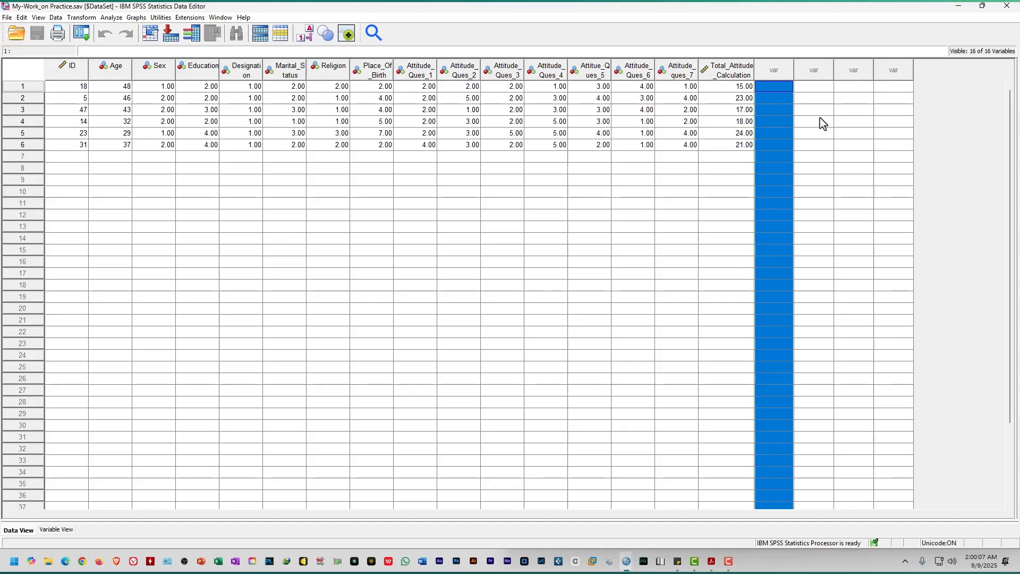
Compare the data columns with the variable definitions, examining the first unused variable row
{"action": "left_click", "coordinate": [55, 530]}
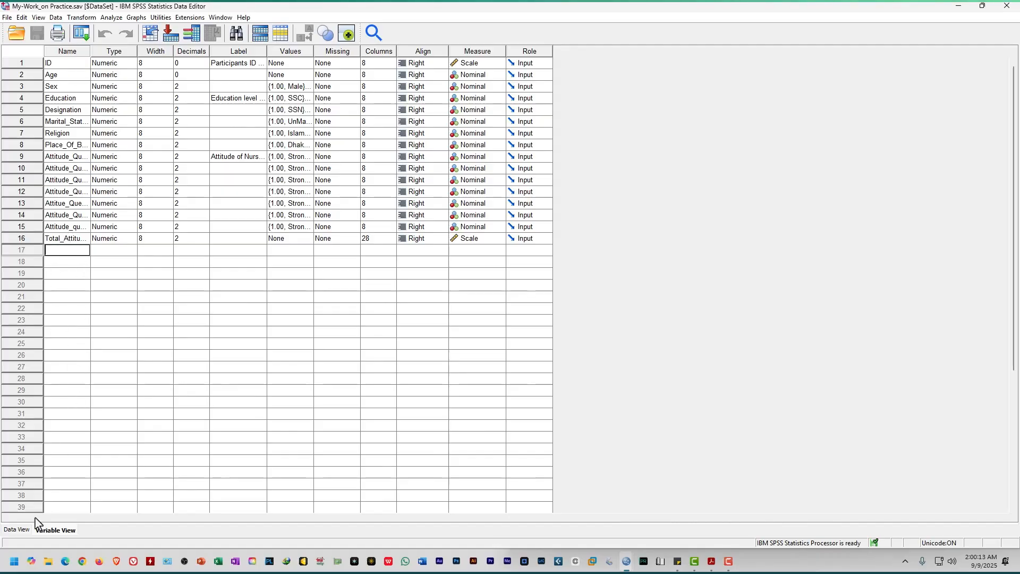
{"action": "left_click", "coordinate": [16, 530]}
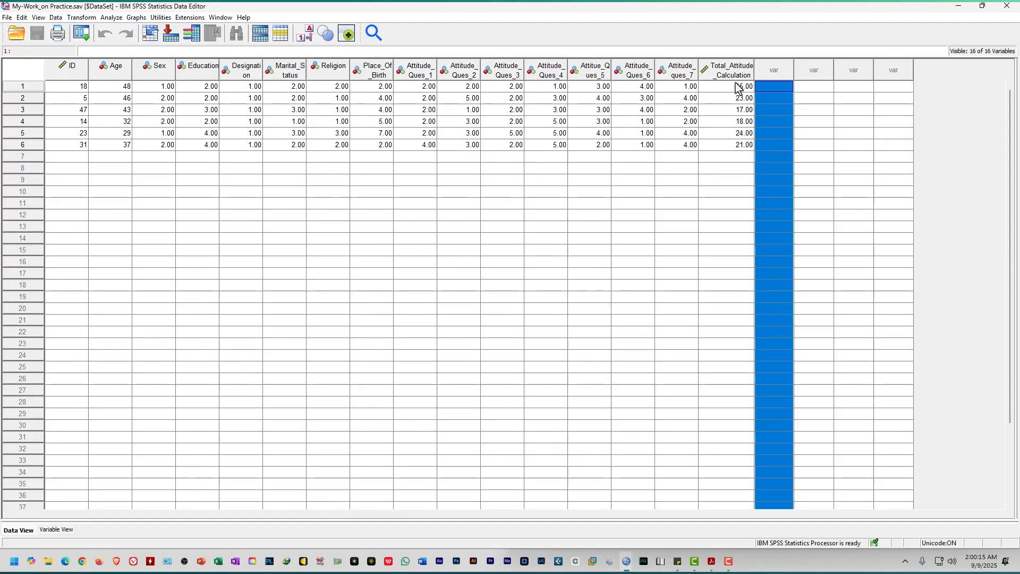
{"action": "left_click", "coordinate": [60, 530]}
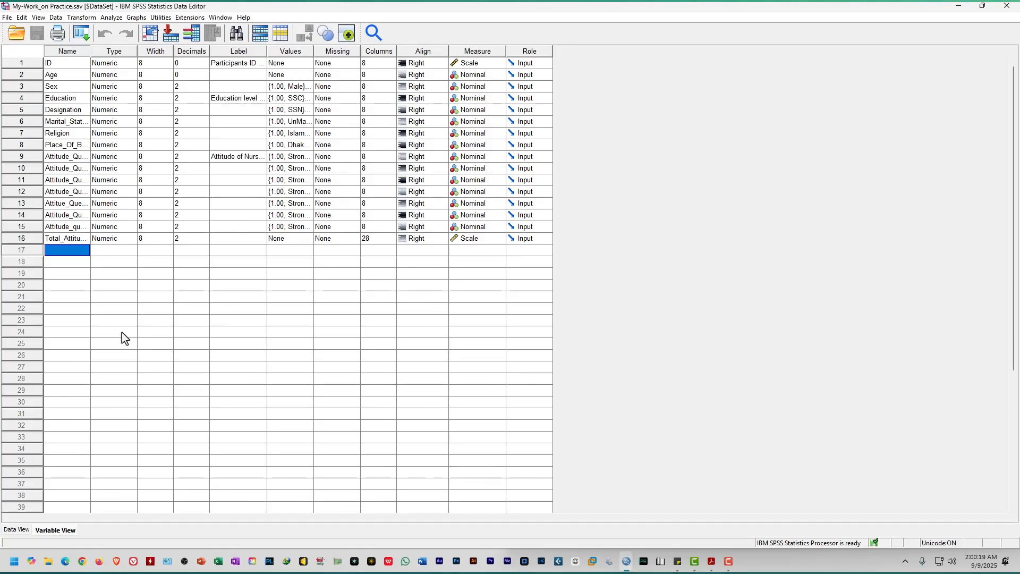
{"action": "left_click", "coordinate": [71, 249]}
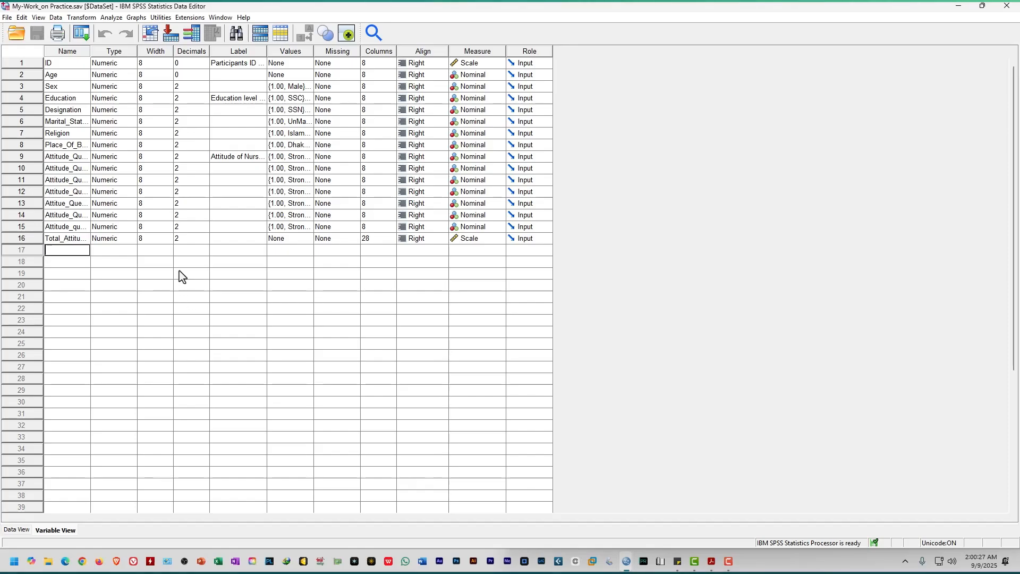
{"action": "left_click", "coordinate": [14, 530]}
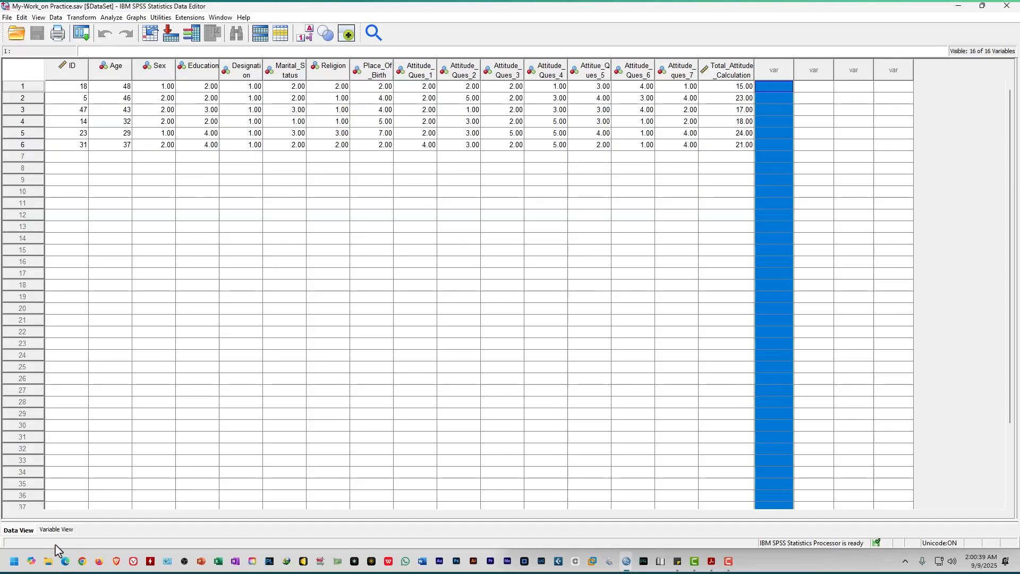
{"action": "left_click", "coordinate": [57, 529]}
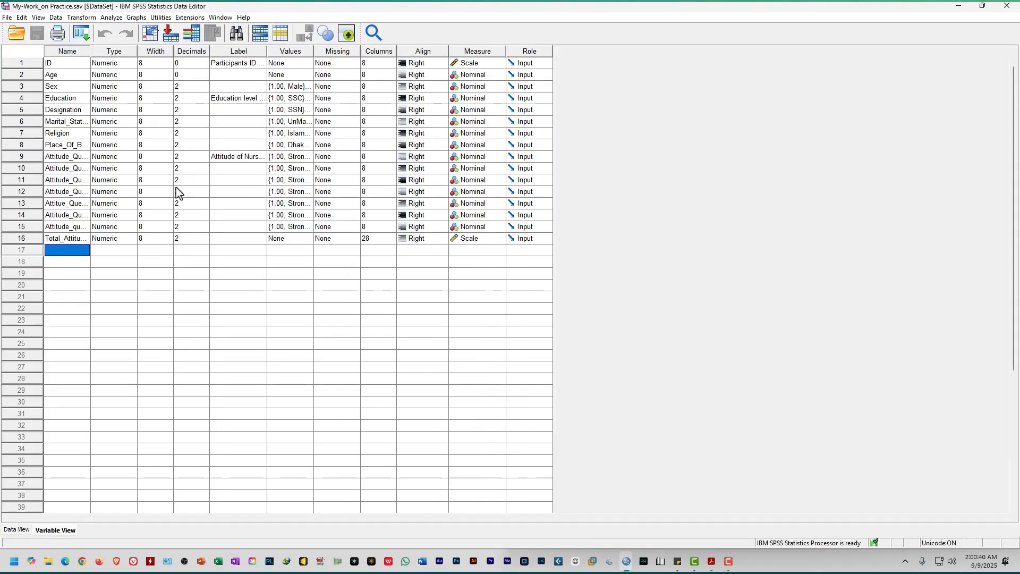
Start Recode into Different Variables and add Age as the variable to recode
{"action": "left_click", "coordinate": [81, 17]}
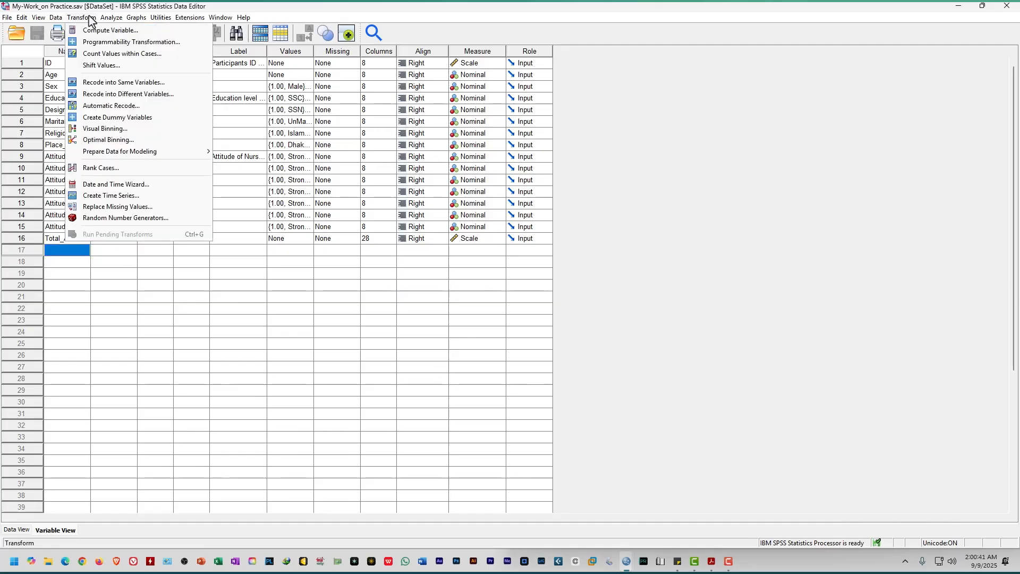
{"action": "left_click", "coordinate": [119, 96]}
{"action": "left_click_drag", "start_coordinate": [646, 320], "coordinate": [498, 231]}
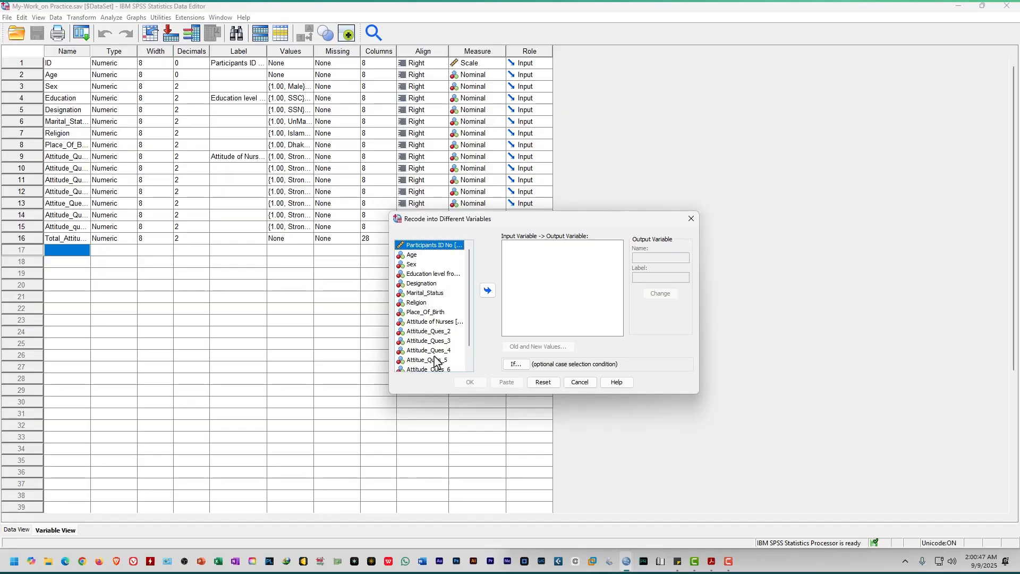
{"action": "scroll", "coordinate": [435, 357], "scroll_direction": "down", "scroll_amount": 1}
{"action": "scroll", "coordinate": [440, 331], "scroll_direction": "up", "scroll_amount": 1}
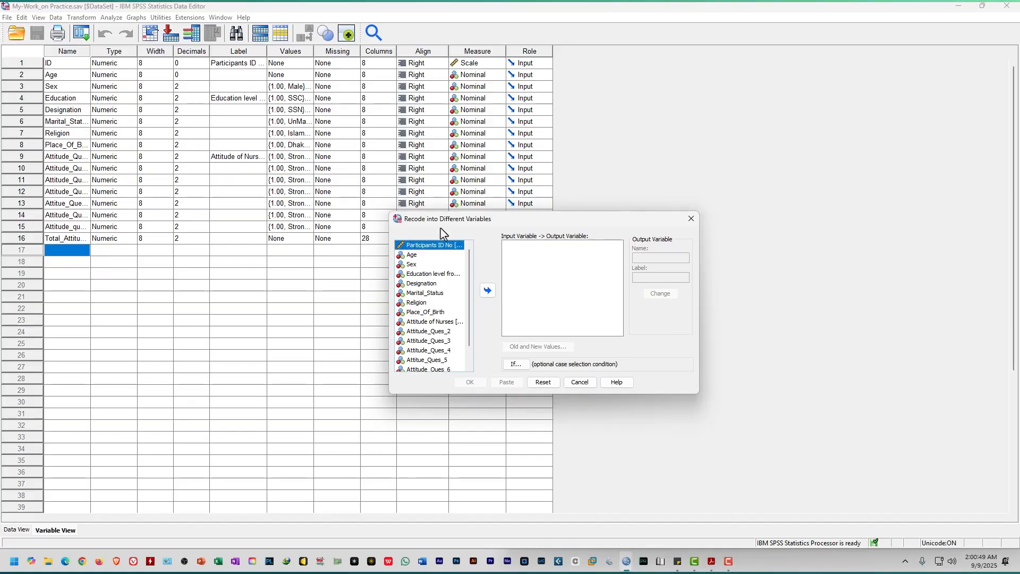
{"action": "left_click_drag", "start_coordinate": [458, 220], "coordinate": [376, 212]}
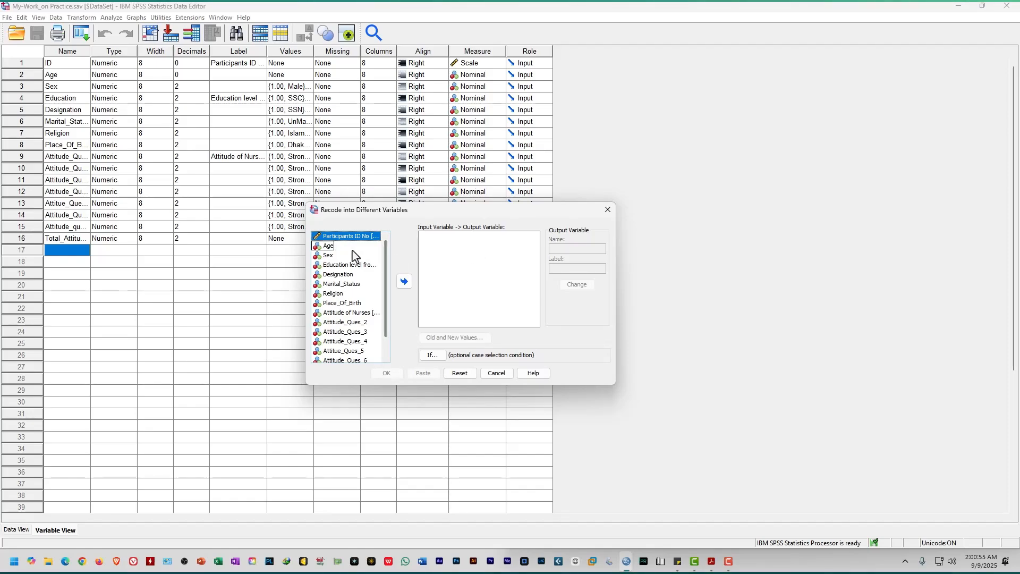
{"action": "left_click", "coordinate": [330, 246]}
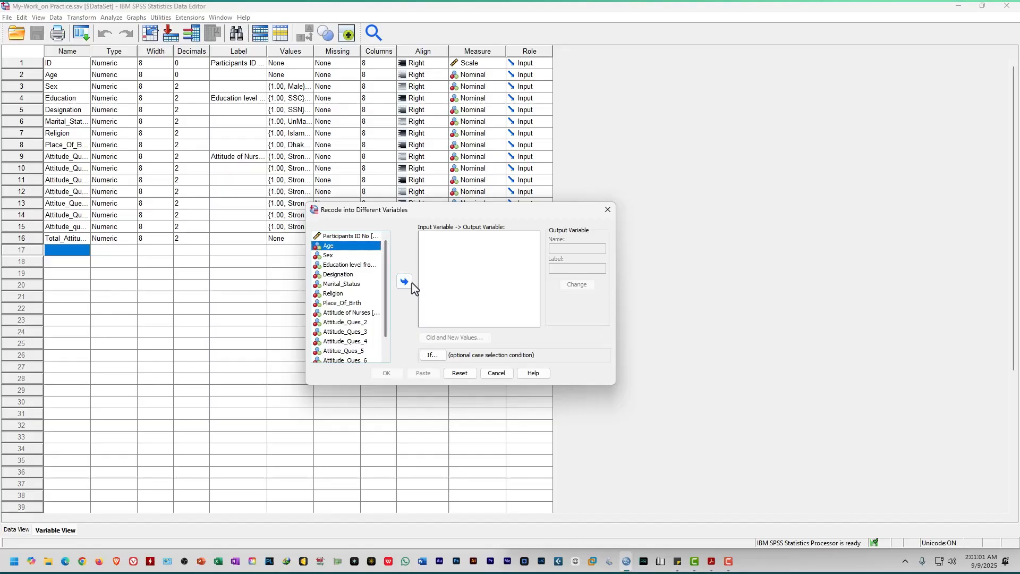
{"action": "left_click", "coordinate": [409, 283]}
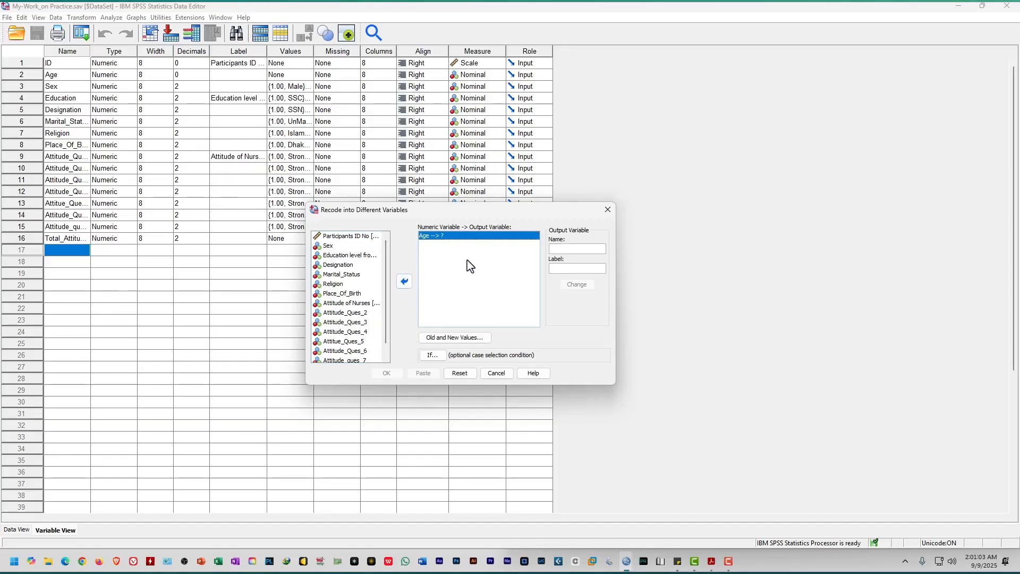
Show the data values behind the recode dialog and name the output variable Age_into_Group
{"action": "left_click", "coordinate": [570, 248]}
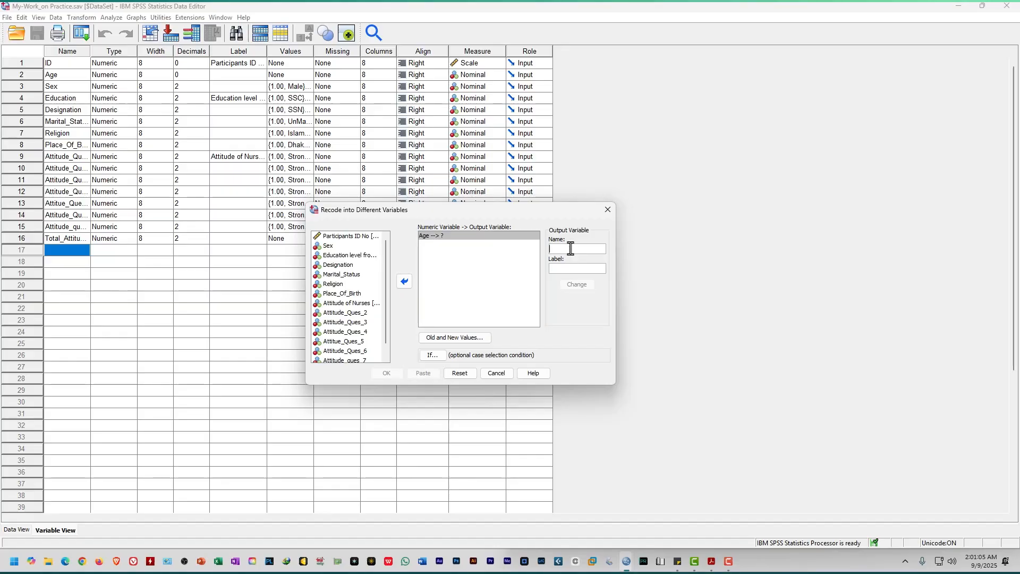
{"action": "left_click_drag", "start_coordinate": [540, 214], "coordinate": [636, 207]}
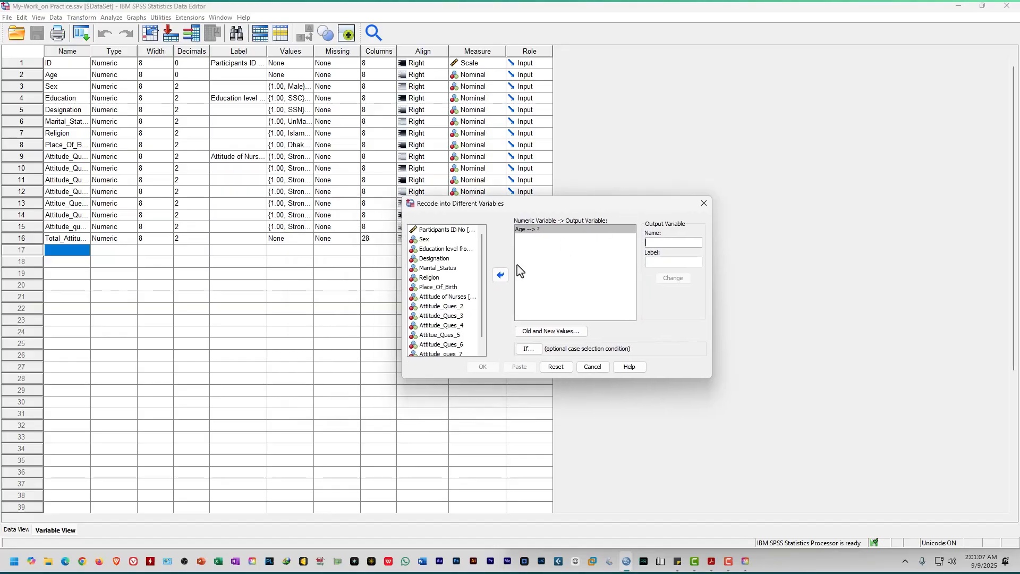
{"action": "left_click", "coordinate": [16, 530]}
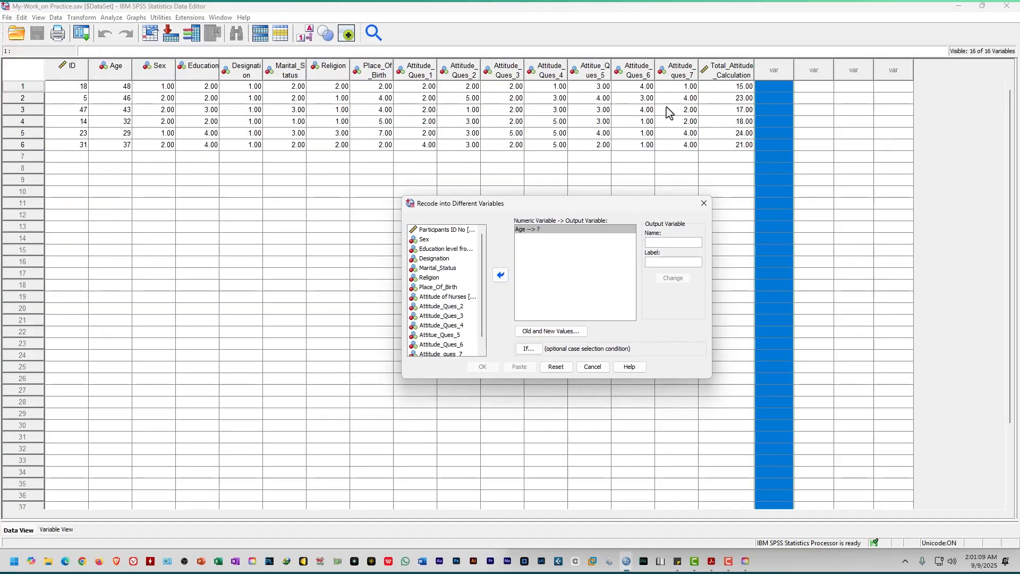
{"action": "left_click", "coordinate": [780, 77]}
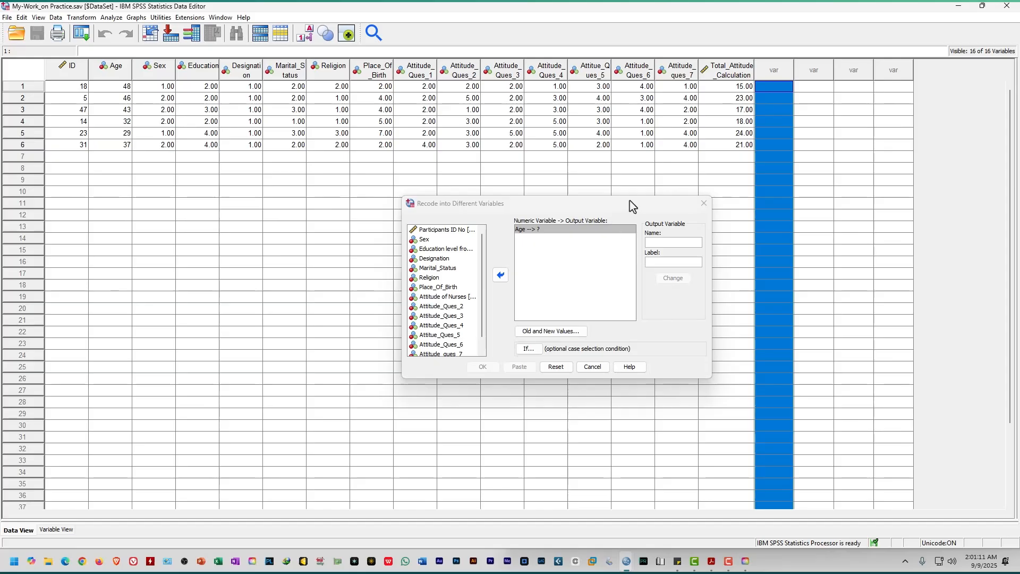
{"action": "left_click_drag", "start_coordinate": [630, 200], "coordinate": [611, 217]}
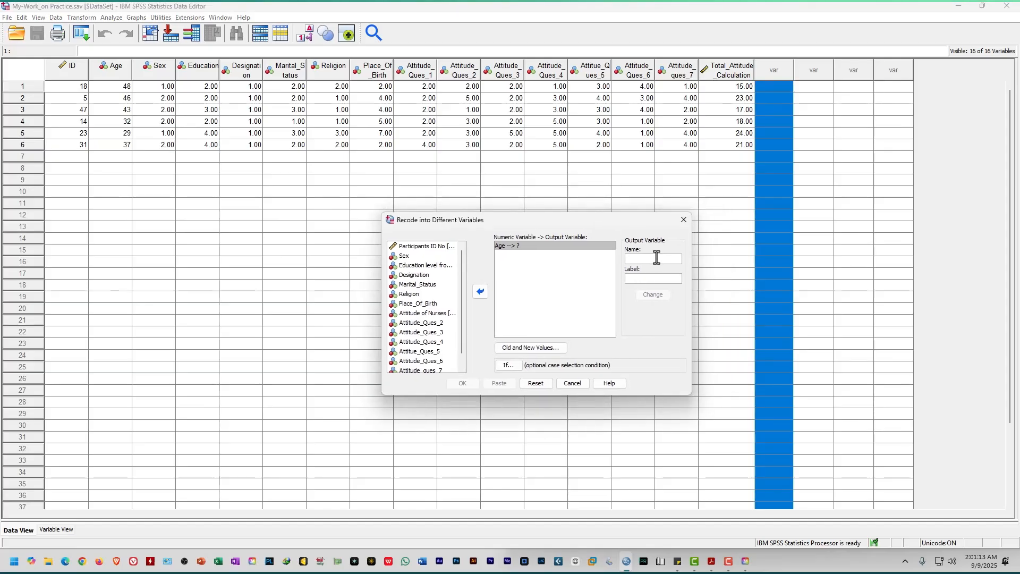
{"action": "type", "text": "A"}
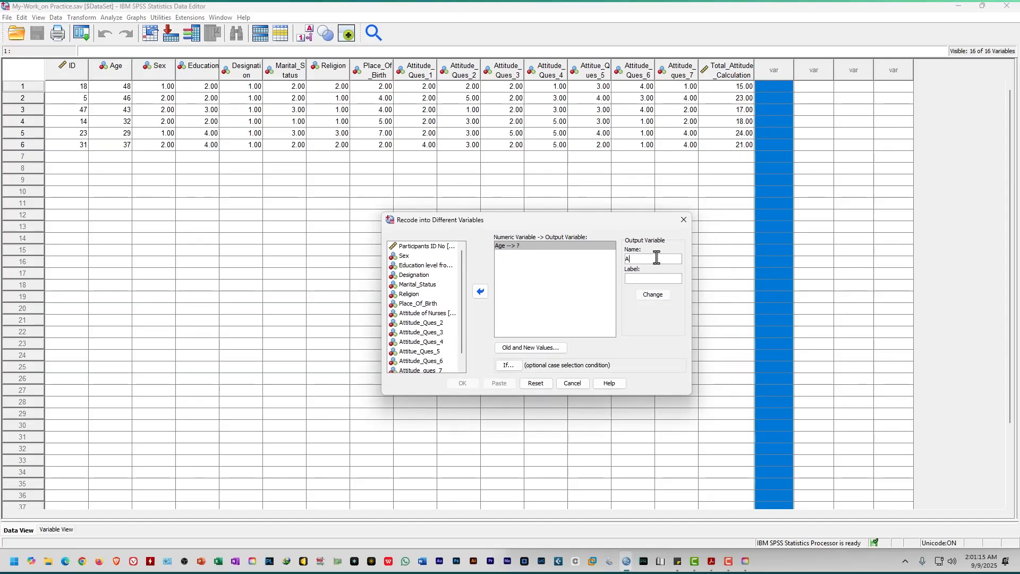
{"action": "type", "text": "ge_into)"}
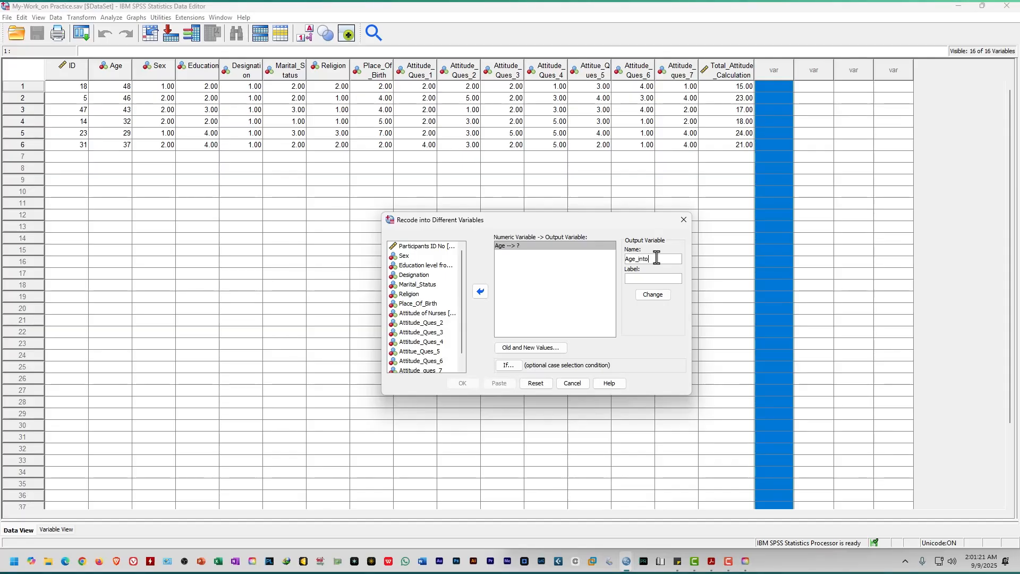
{"action": "type", "text": "_"}
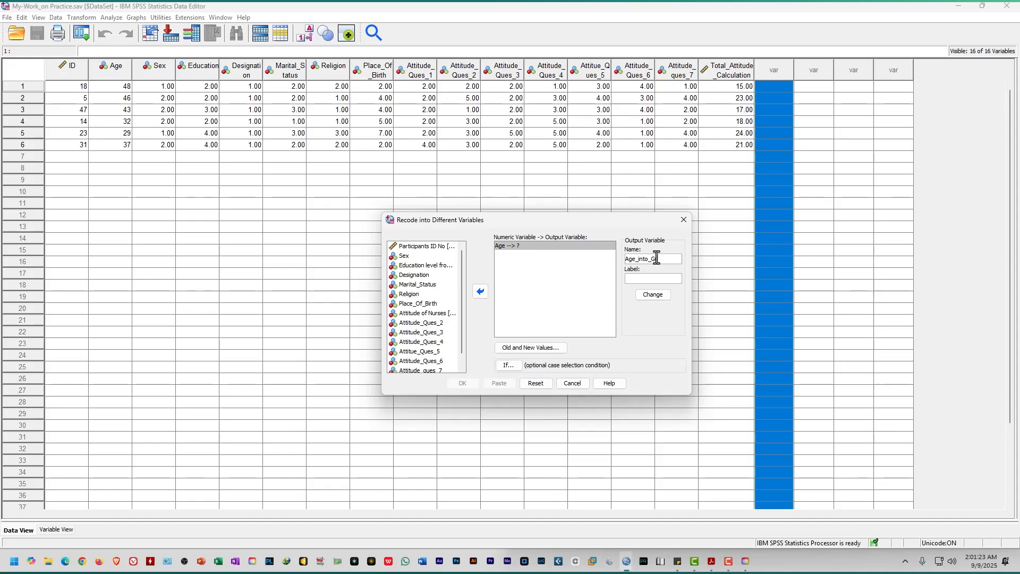
{"action": "type", "text": "Group"}
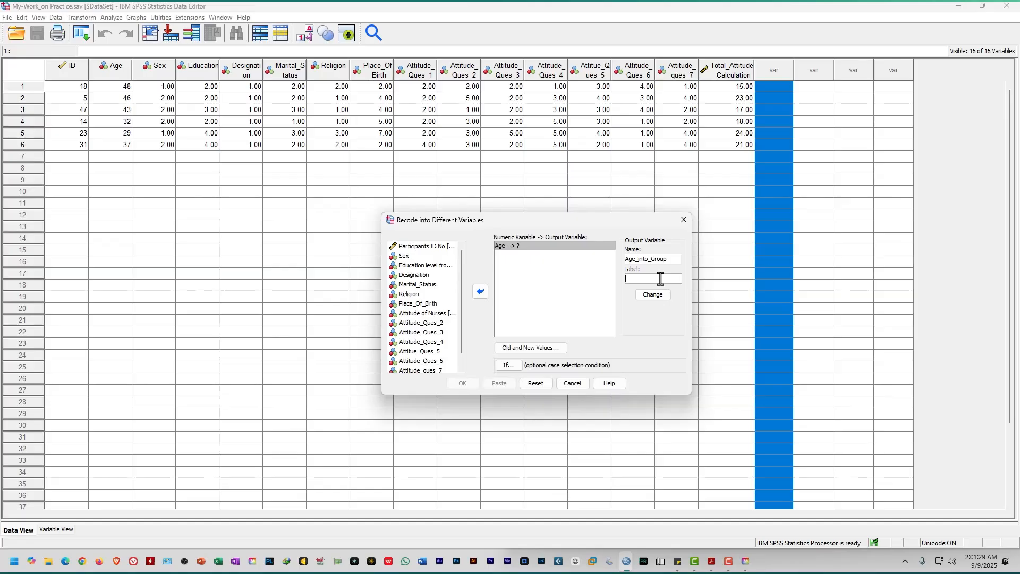
Label the output variable Age_into_categorized_group and apply the name and label to the Age recode
{"action": "left_click", "coordinate": [660, 278]}
{"action": "type", "text": "Age"}
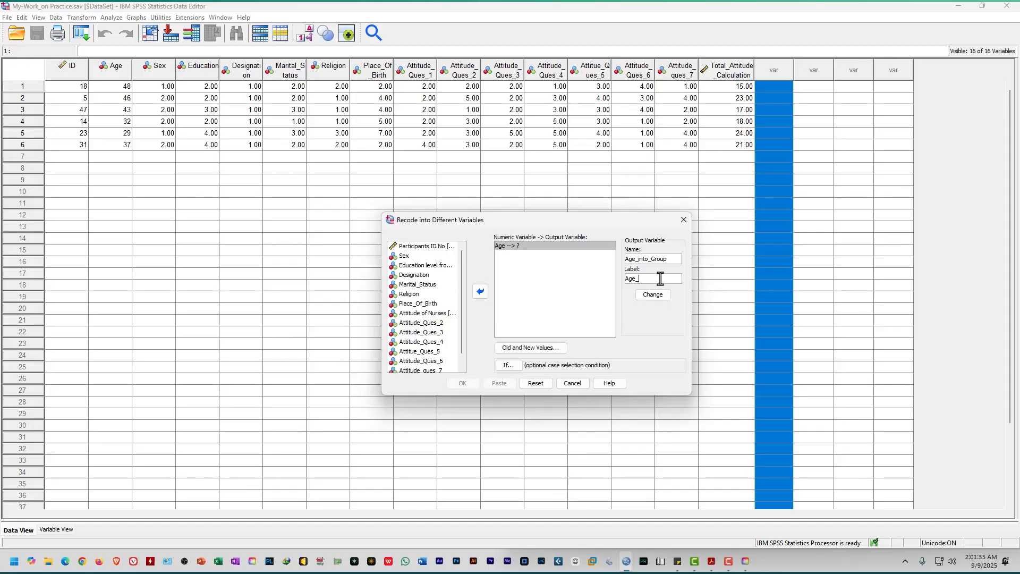
{"action": "type", "text": "_"}
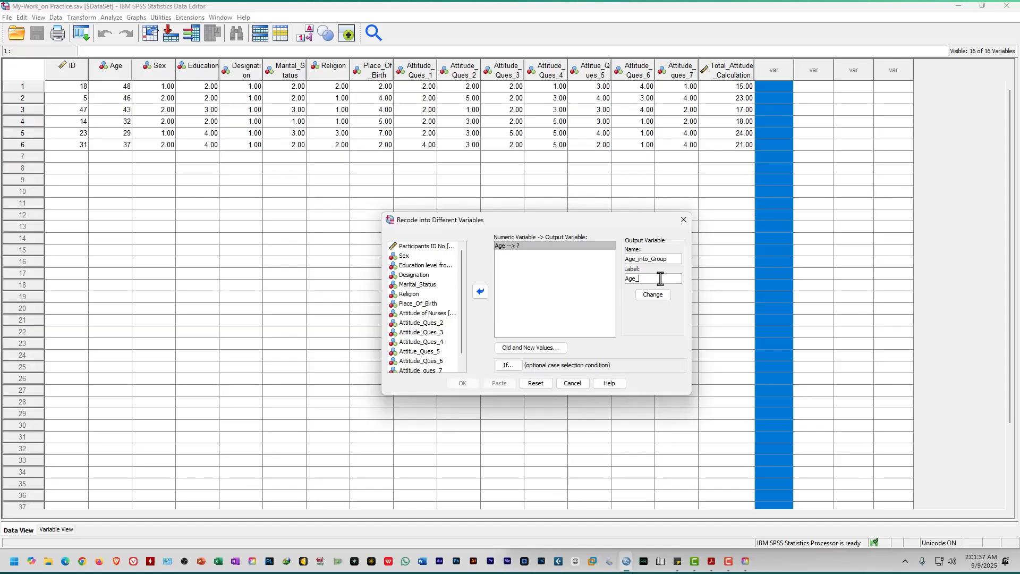
{"action": "type", "text": "into"}
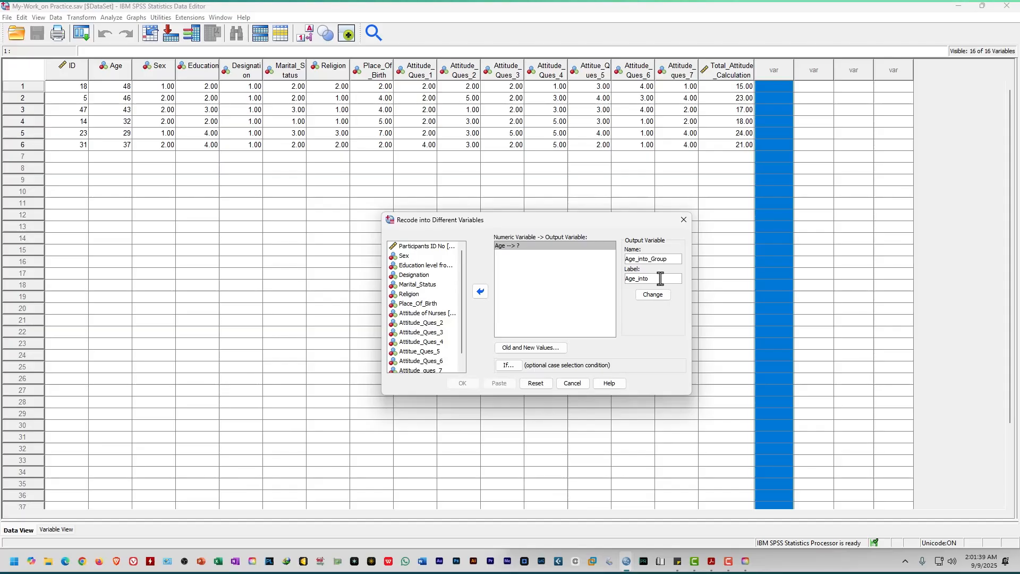
{"action": "type", "text": "_"}
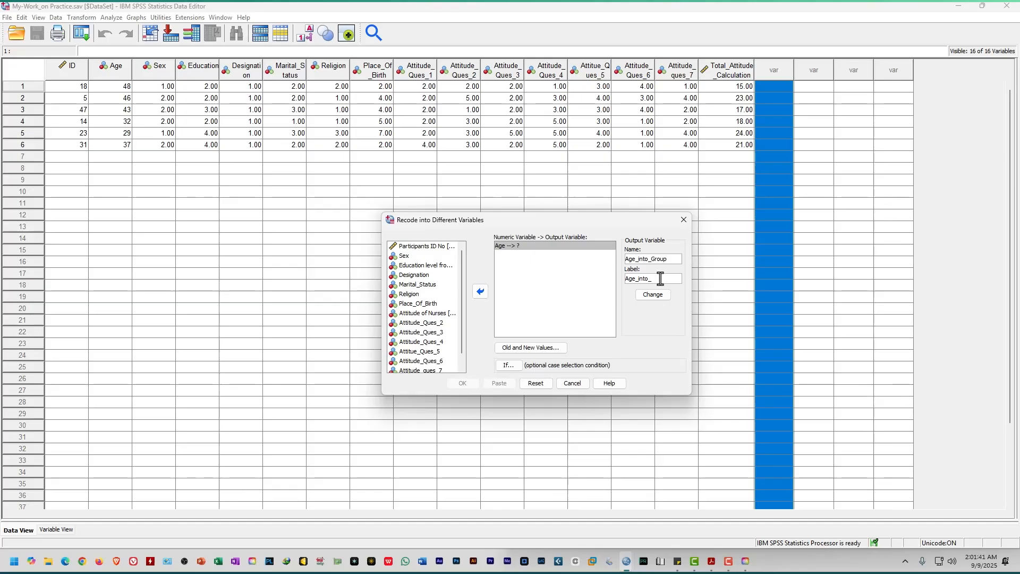
{"action": "type", "text": "cat"}
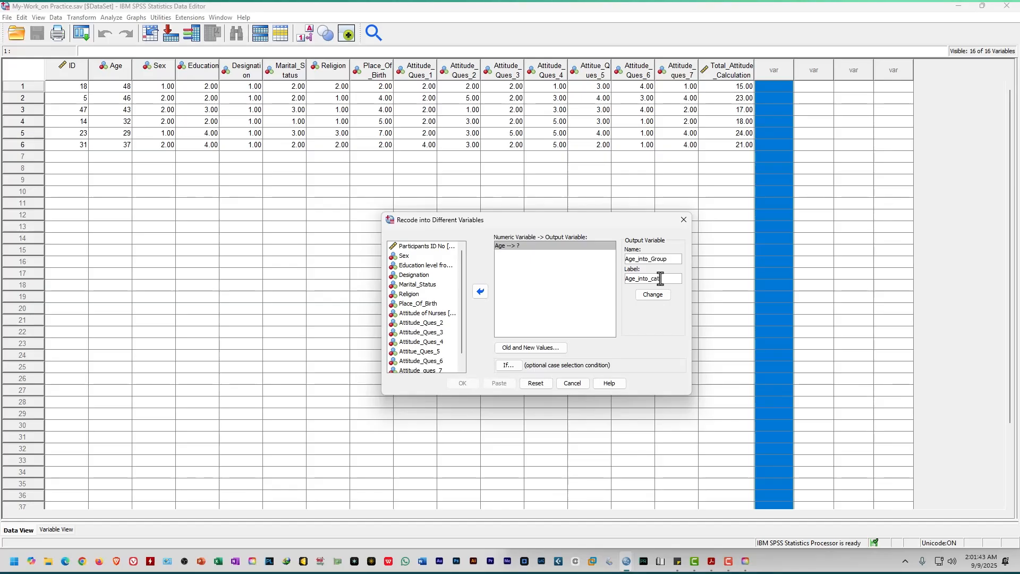
{"action": "type", "text": "egorize"}
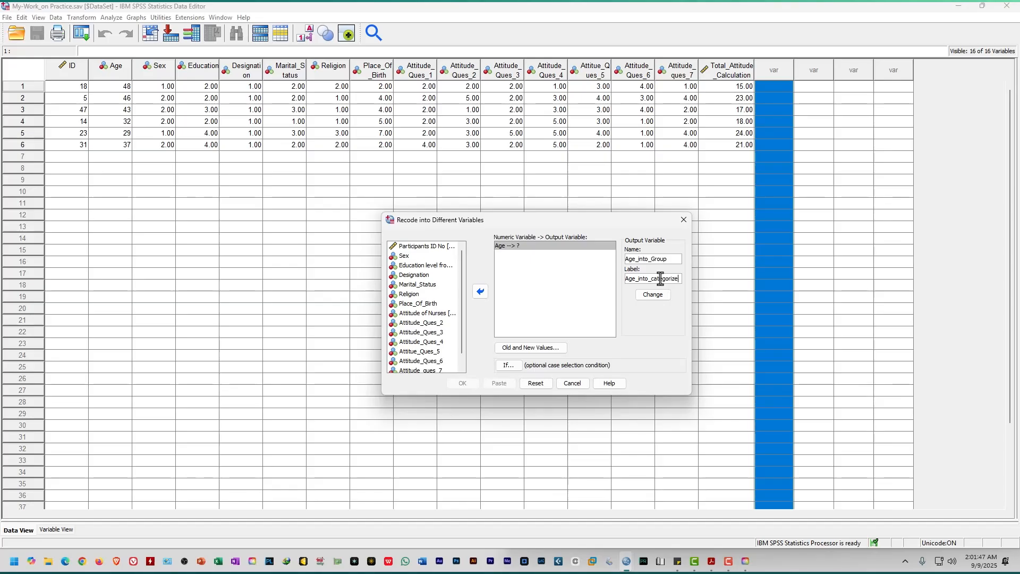
{"action": "type", "text": "d_group"}
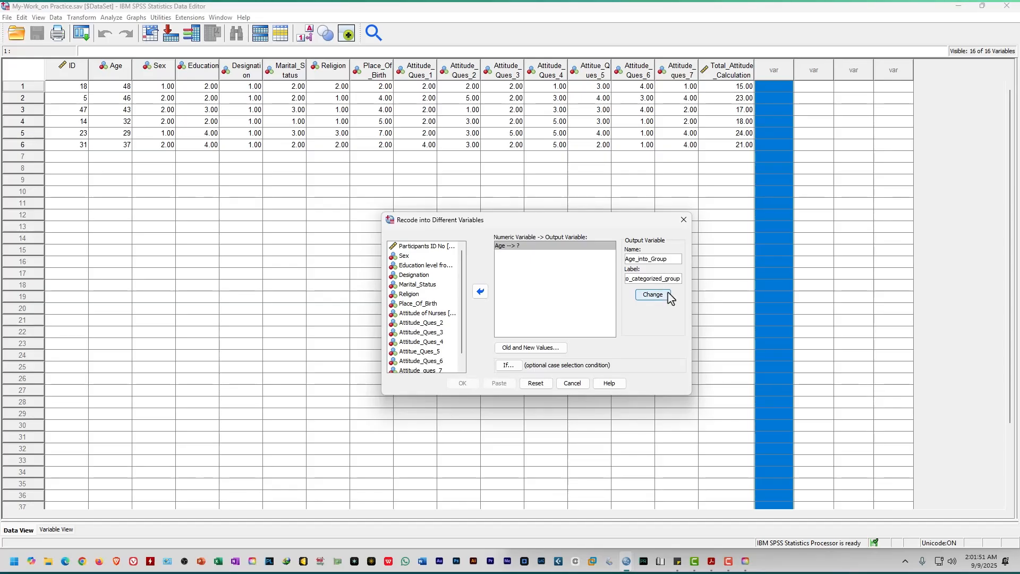
{"action": "left_click", "coordinate": [662, 295]}
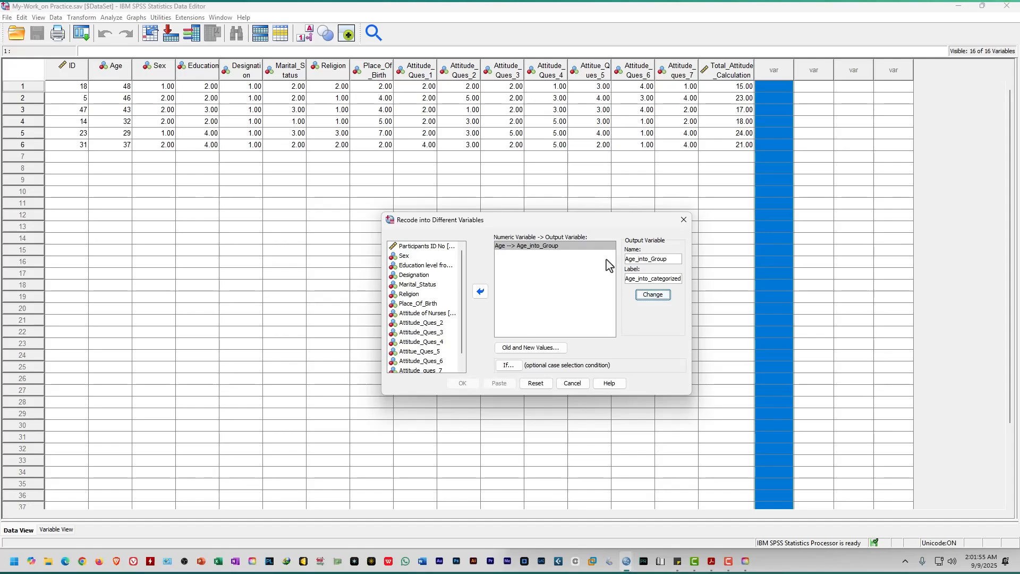
Open the old and new values definition for Age and set the old value range to lowest through 25
{"action": "left_click", "coordinate": [554, 349]}
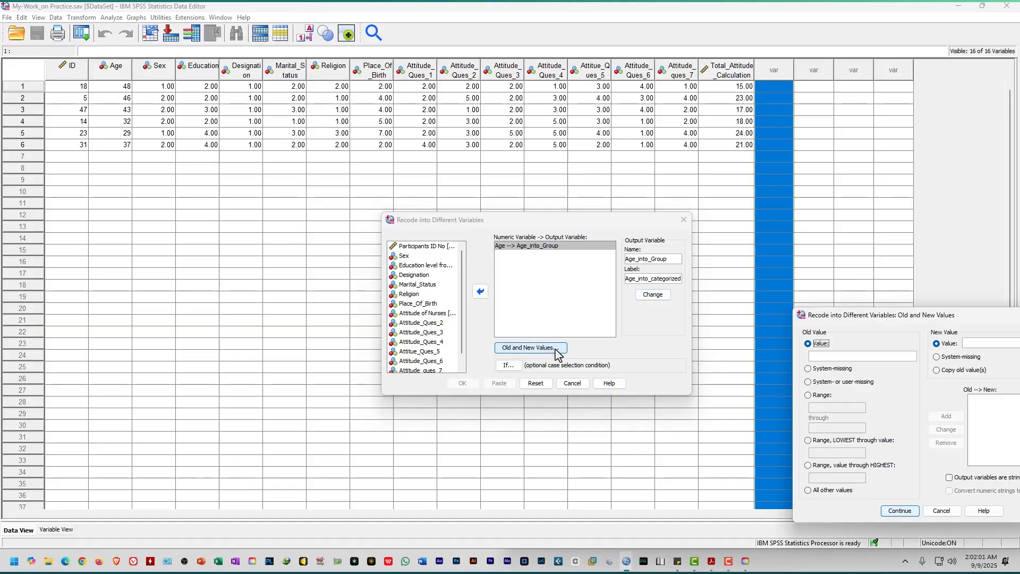
{"action": "left_click_drag", "start_coordinate": [798, 241], "coordinate": [593, 184]}
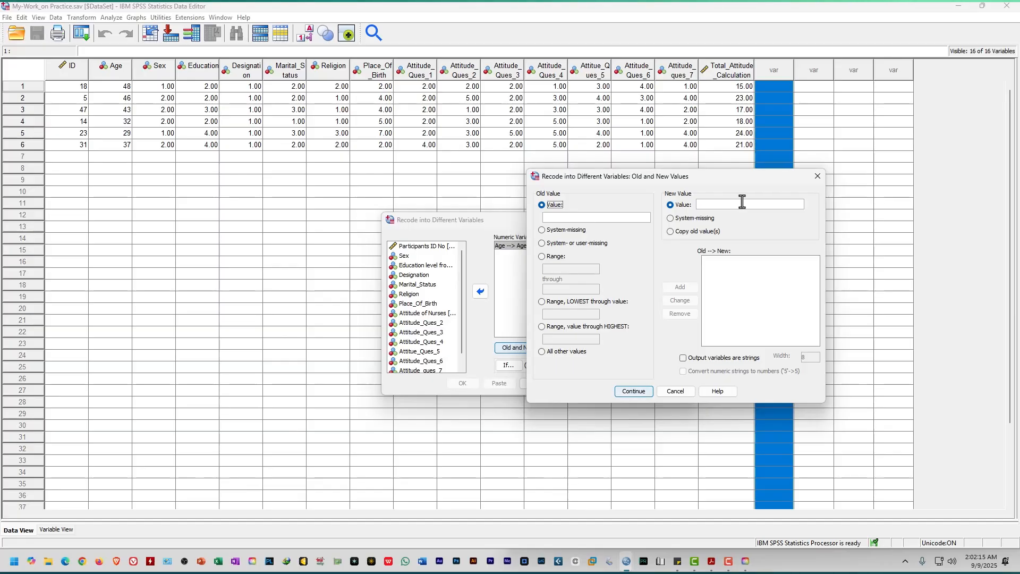
{"action": "left_click_drag", "start_coordinate": [632, 177], "coordinate": [620, 166]}
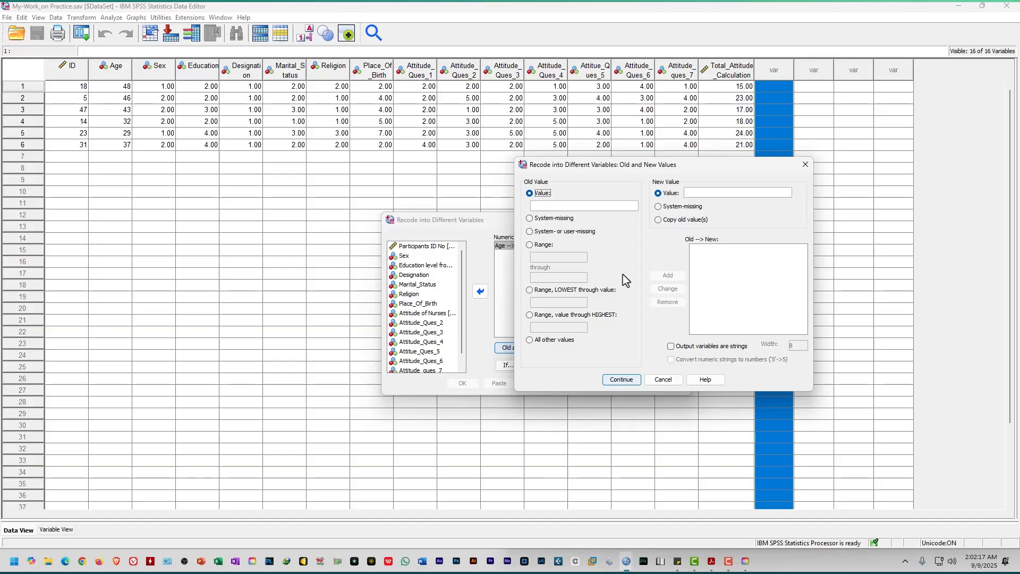
{"action": "left_click", "coordinate": [531, 291]}
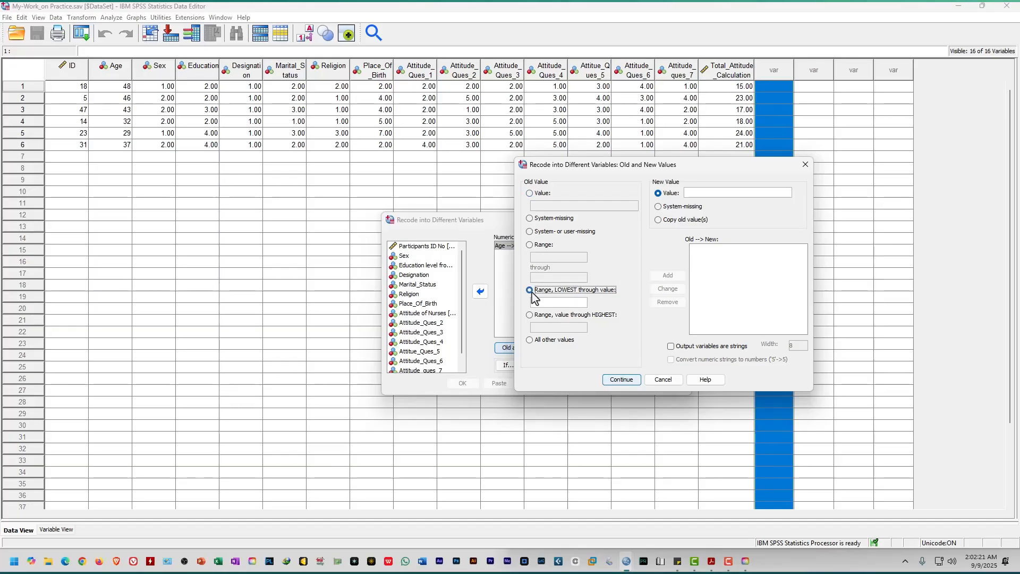
{"action": "left_click", "coordinate": [558, 304]}
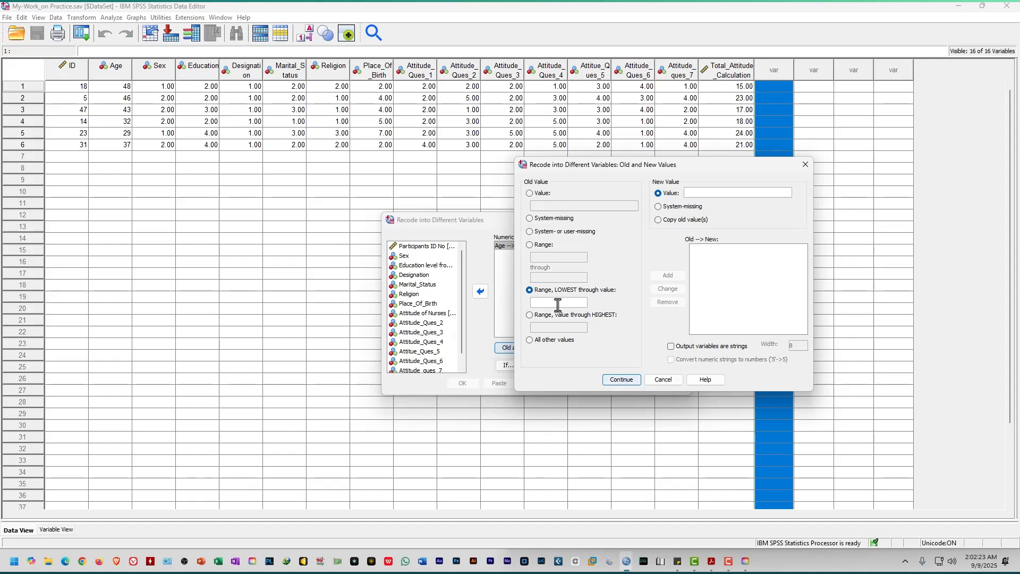
{"action": "type", "text": "3"}
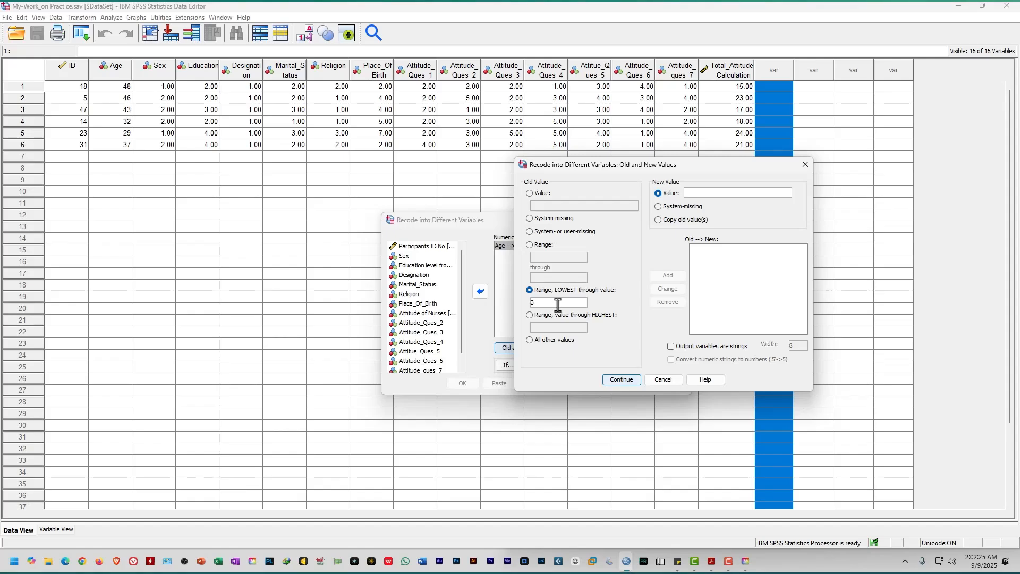
{"action": "key", "text": "BackSpace"}
{"action": "type", "text": "25"}
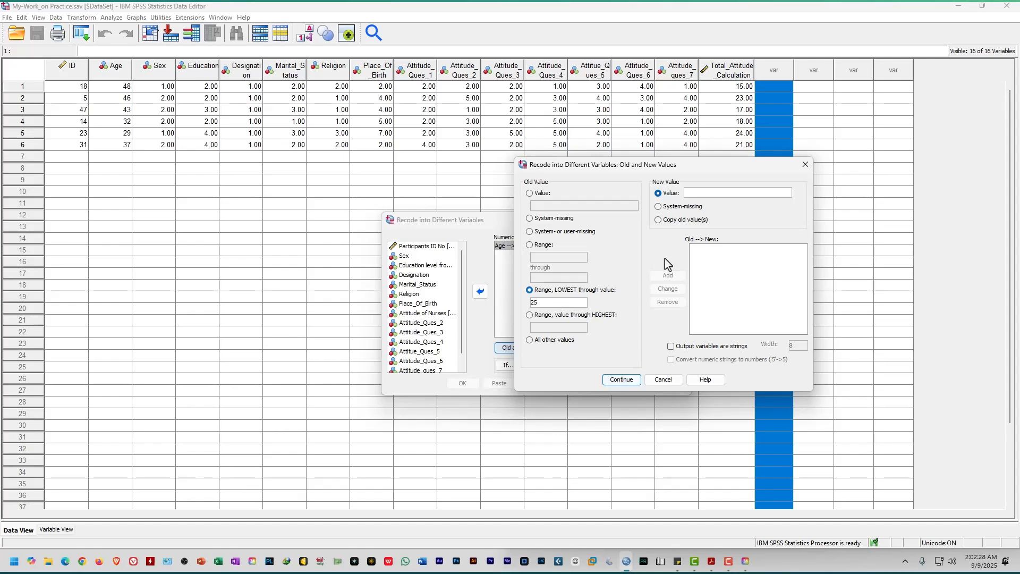
{"action": "left_click", "coordinate": [710, 193]}
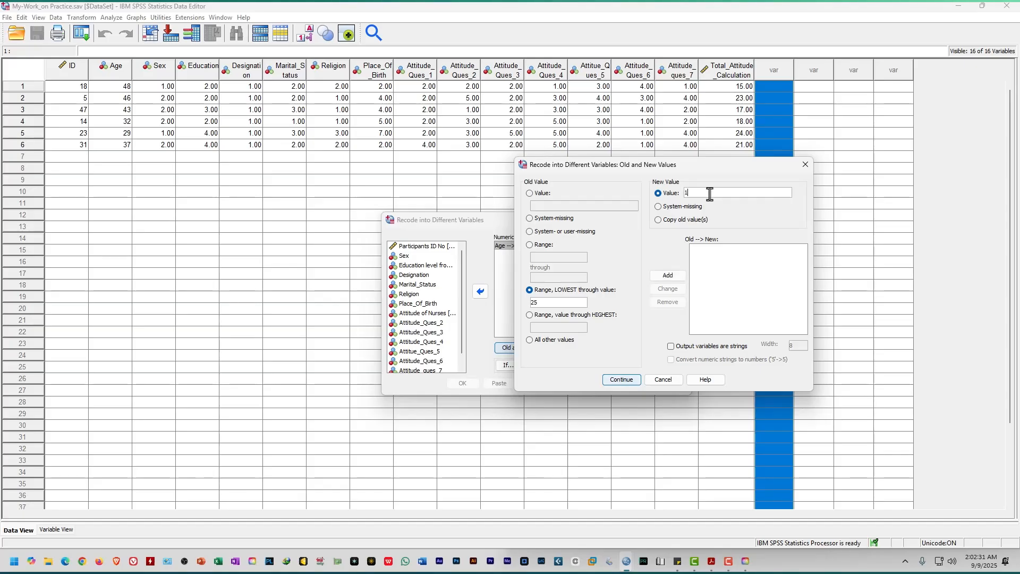
{"action": "left_click", "coordinate": [670, 276]}
{"action": "left_click", "coordinate": [655, 193]}
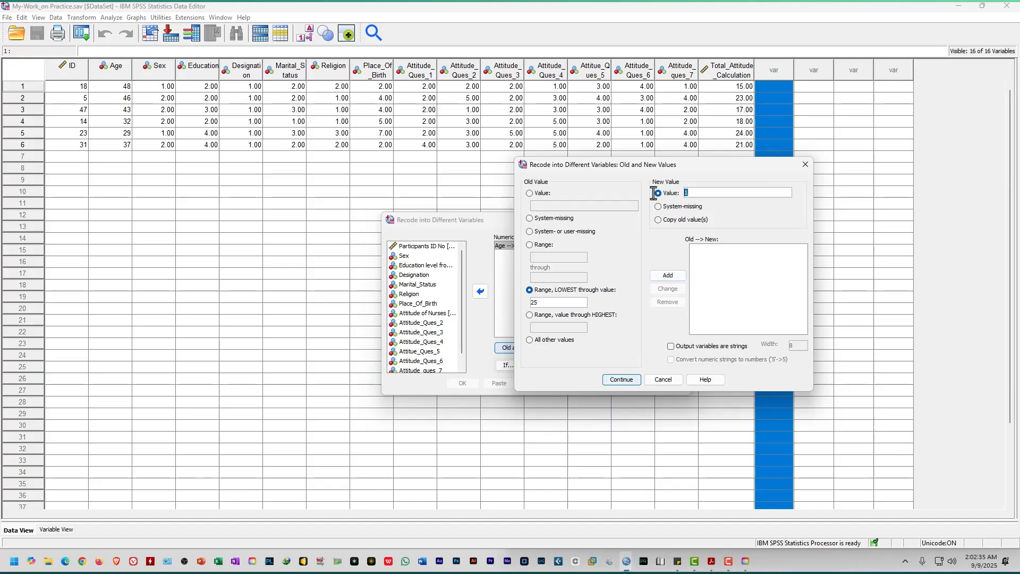
{"action": "key", "text": "BackSpace"}
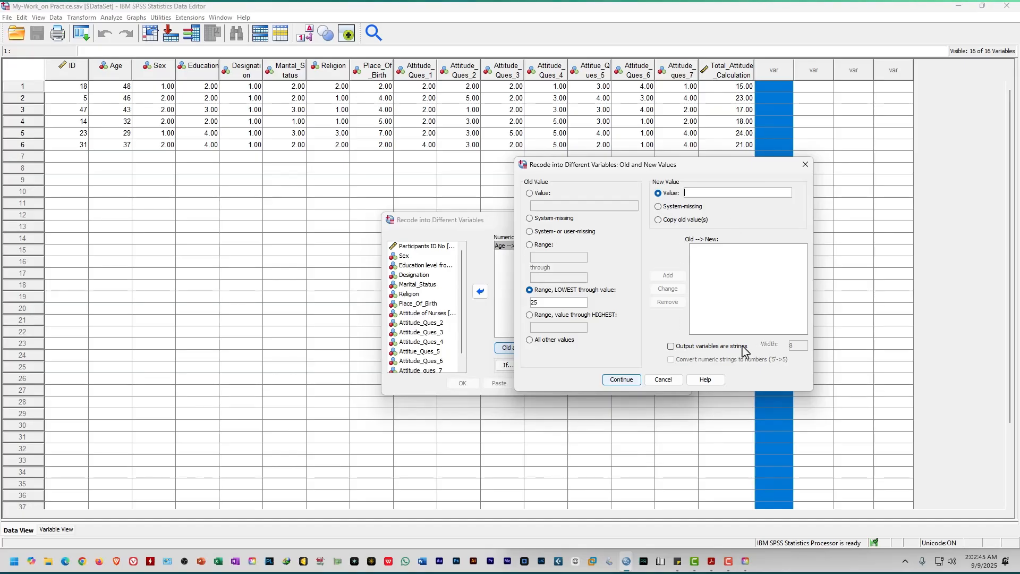
{"action": "left_click", "coordinate": [672, 347]}
{"action": "left_click", "coordinate": [691, 193]}
{"action": "type", "text": "L"}
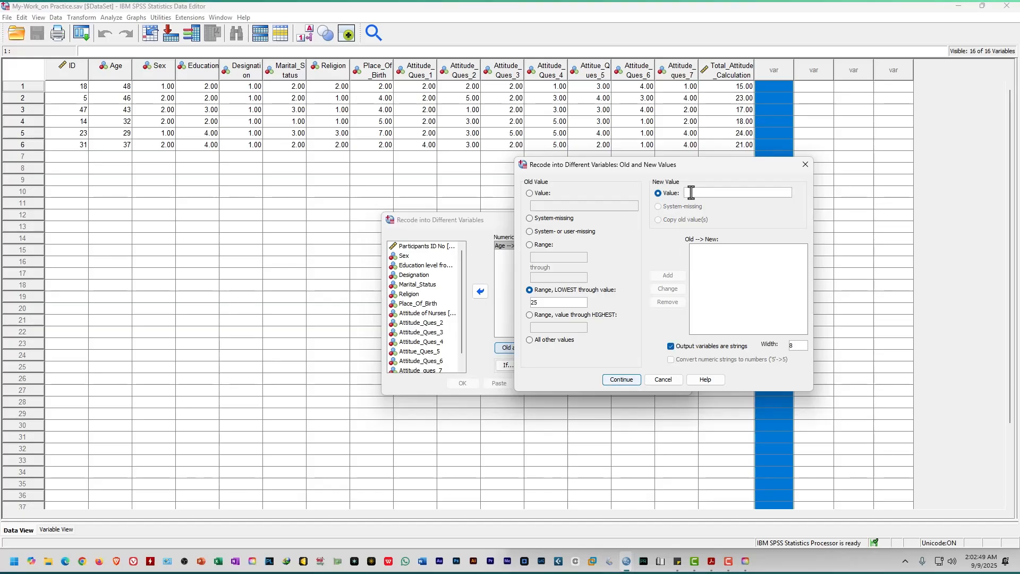
{"action": "type", "text": "ow"}
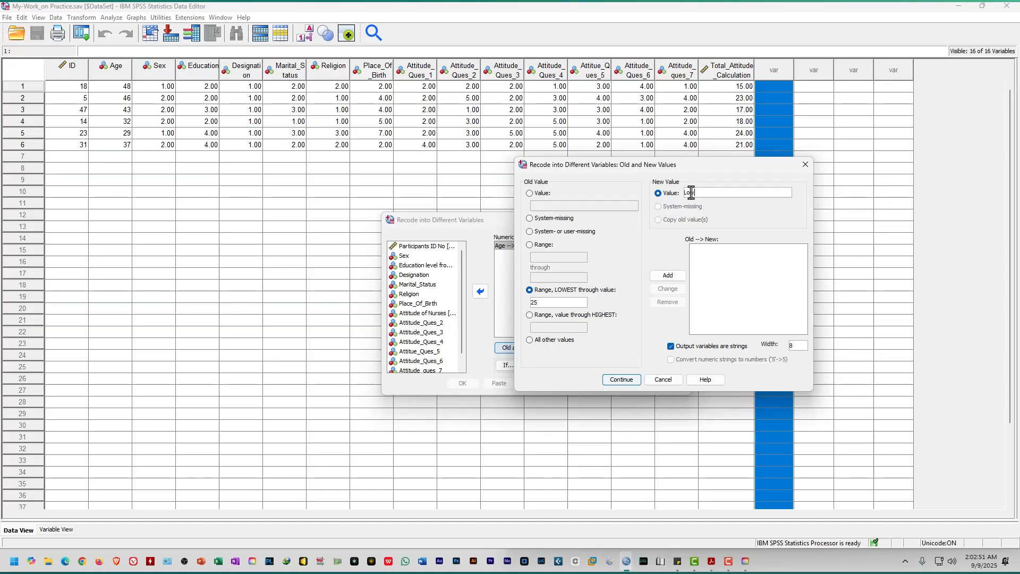
{"action": "key", "text": "BackSpace"}
{"action": "key", "text": "BackSpace"}
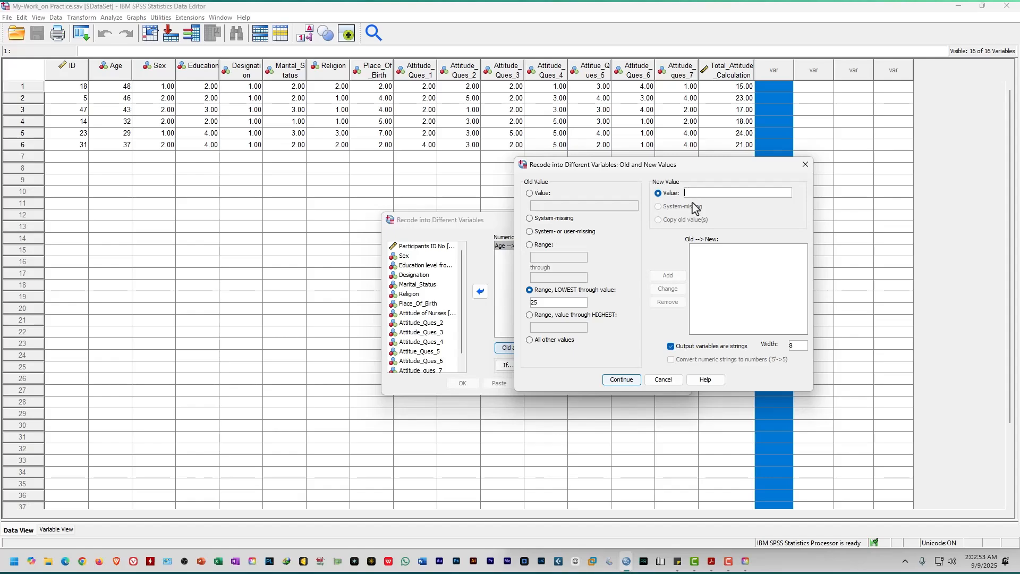
{"action": "left_click", "coordinate": [692, 349]}
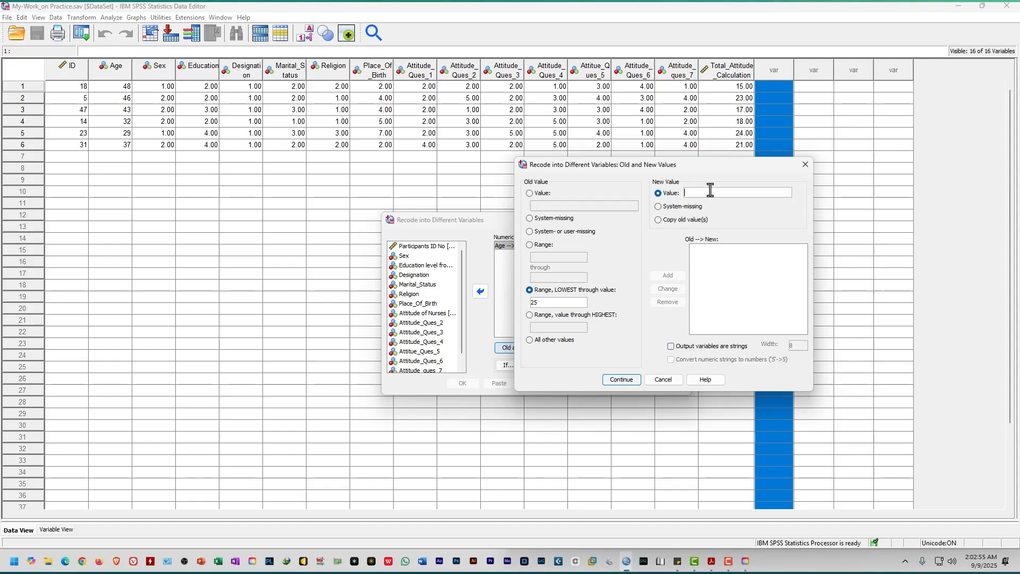
Assign new value 1 to the lowest through 25 range and add this recode rule
{"action": "type", "text": "1"}
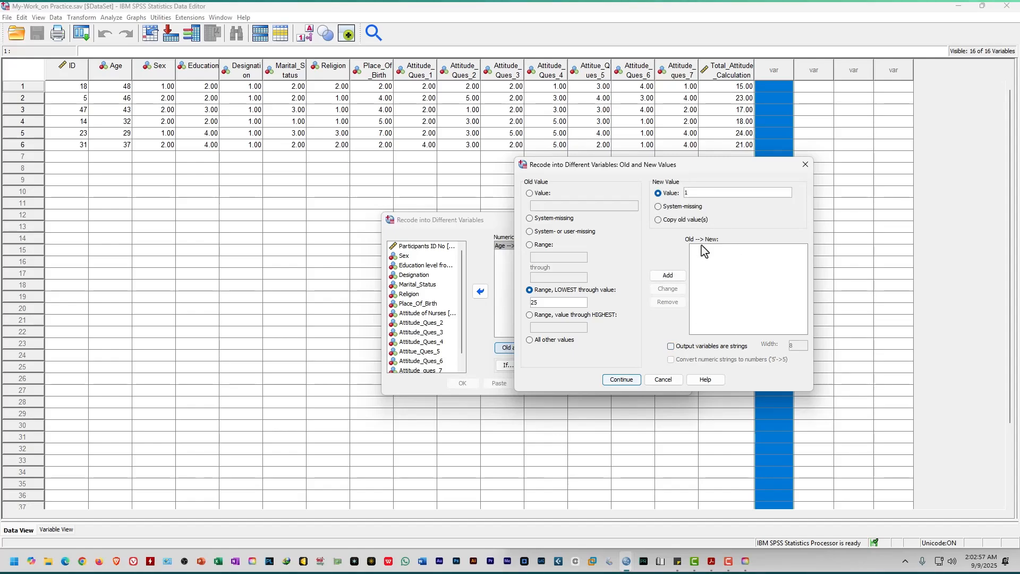
{"action": "left_click", "coordinate": [668, 277]}
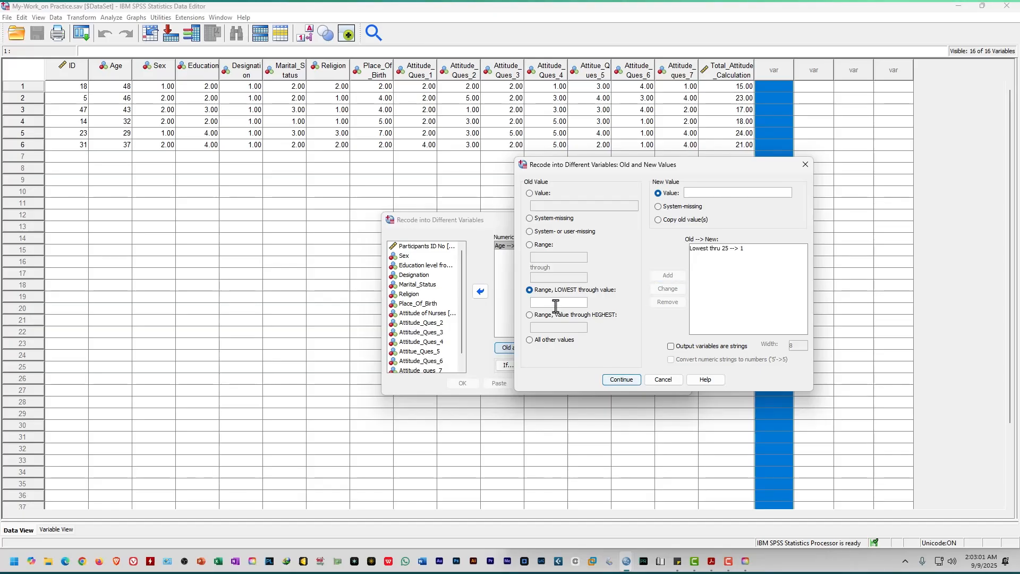
Add a recode rule that assigns new value 2 to the Age range 26 through 45
{"action": "left_click", "coordinate": [545, 245]}
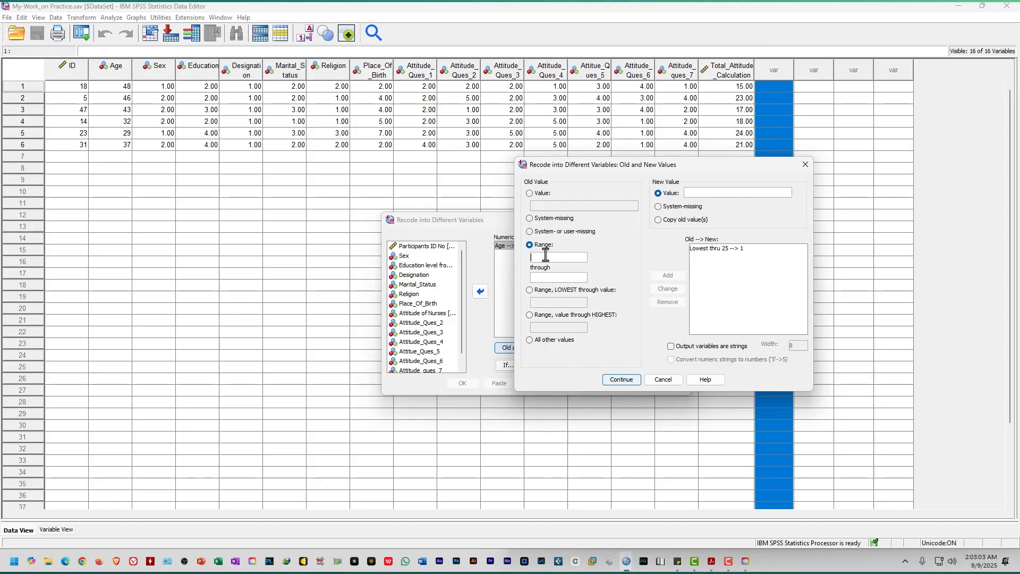
{"action": "type", "text": "26"}
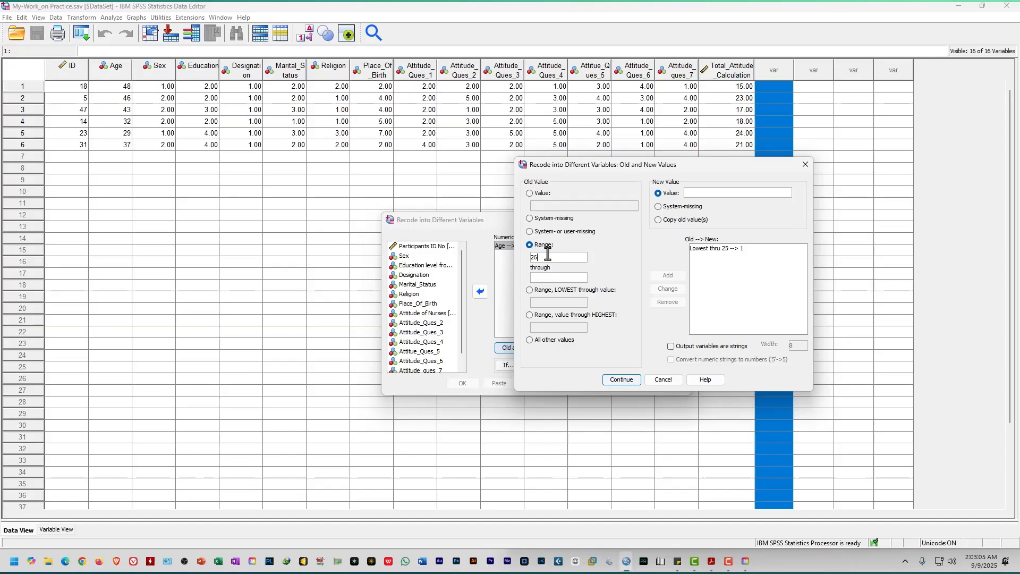
{"action": "left_click", "coordinate": [555, 277]}
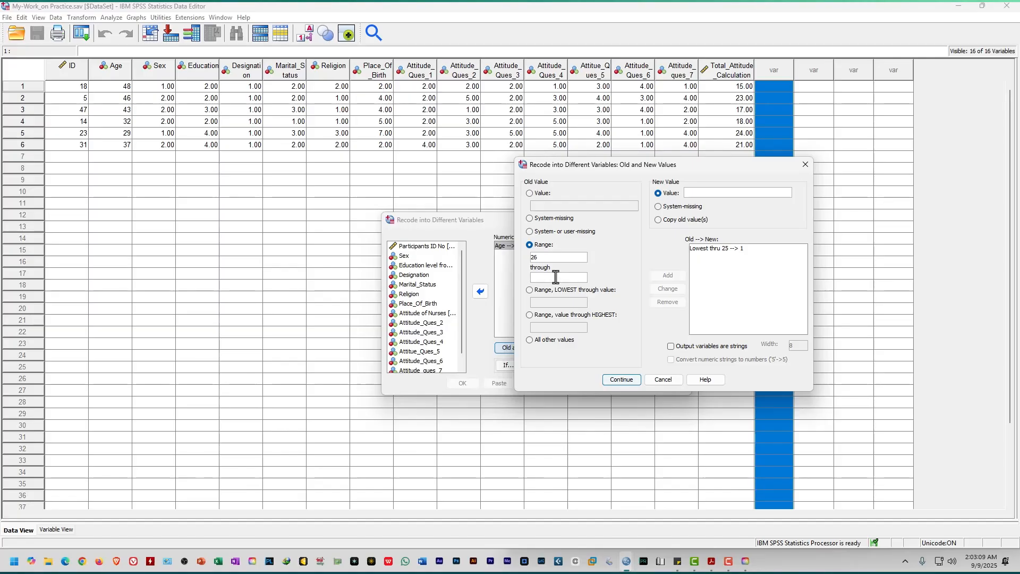
{"action": "type", "text": "45"}
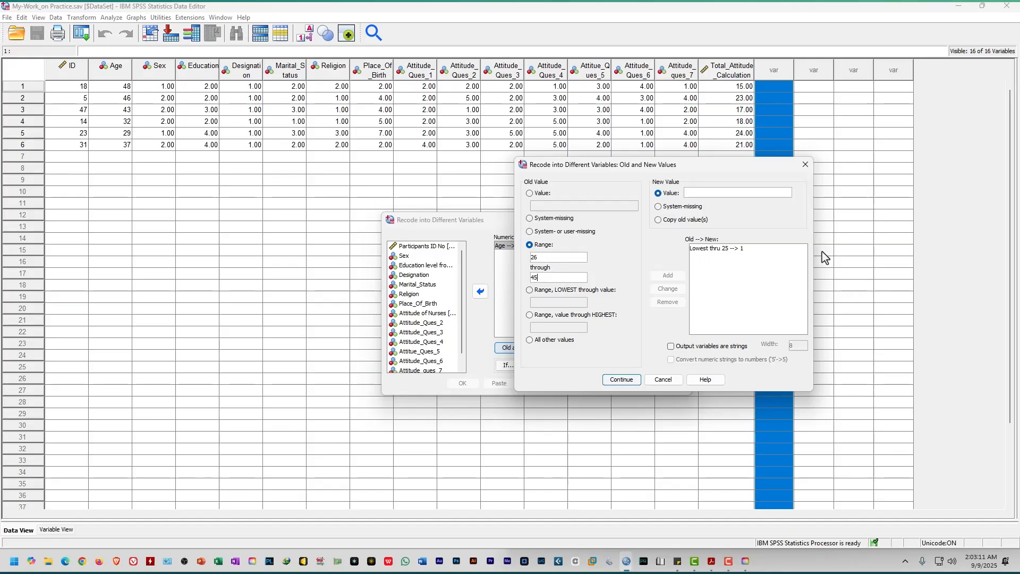
{"action": "type", "text": "2"}
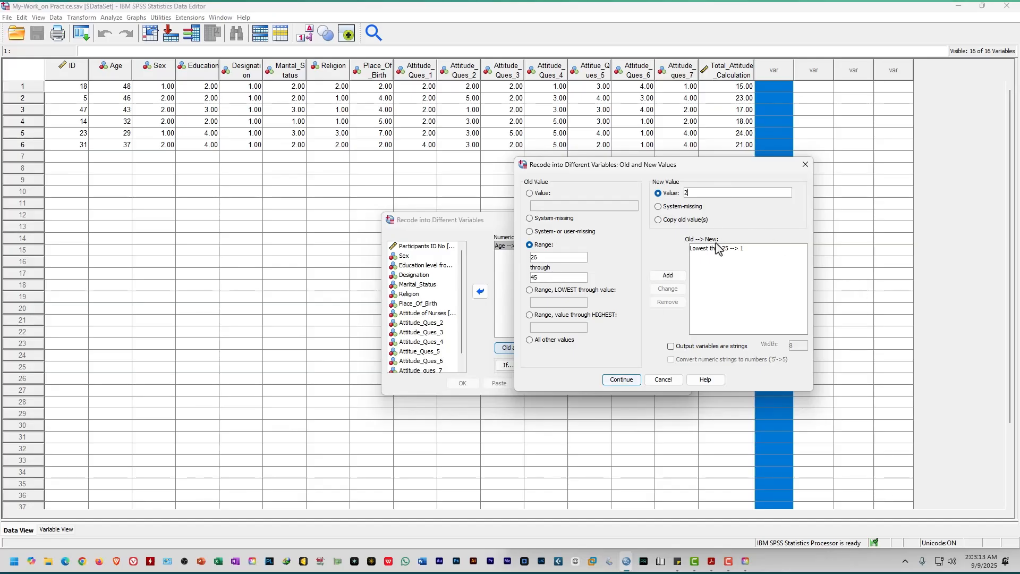
{"action": "left_click", "coordinate": [667, 276]}
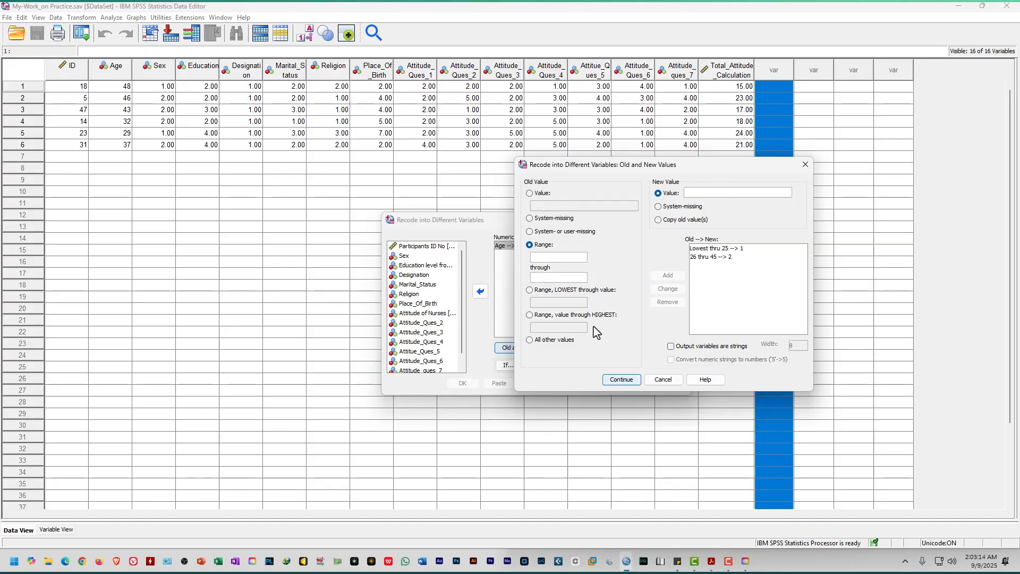
Add a recode rule assigning new value 3 to ages 46 through highest, and accept the old and new values
{"action": "left_click", "coordinate": [565, 316]}
{"action": "left_click", "coordinate": [557, 328]}
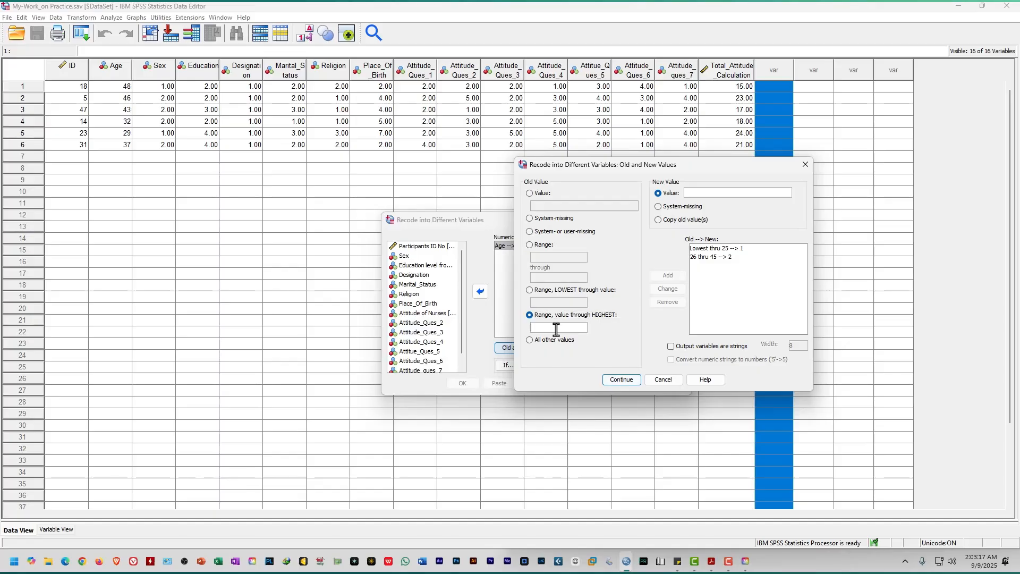
{"action": "type", "text": "46"}
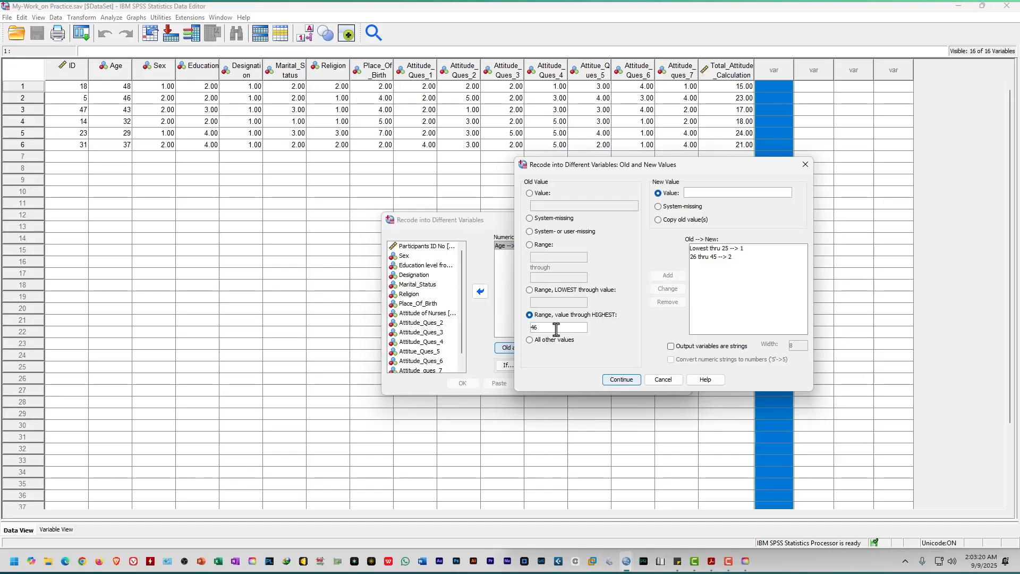
{"action": "left_click", "coordinate": [699, 194]}
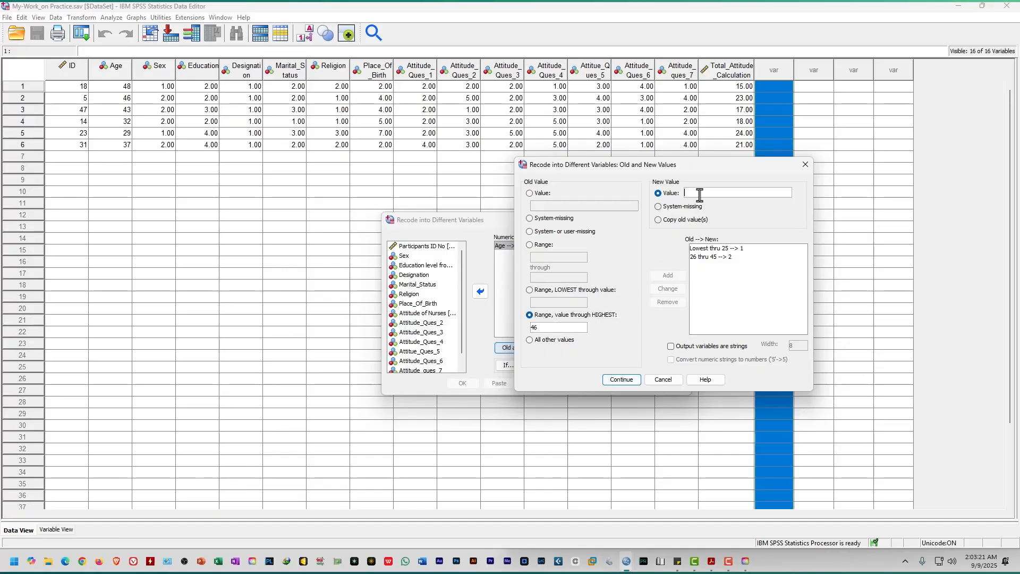
{"action": "type", "text": "3"}
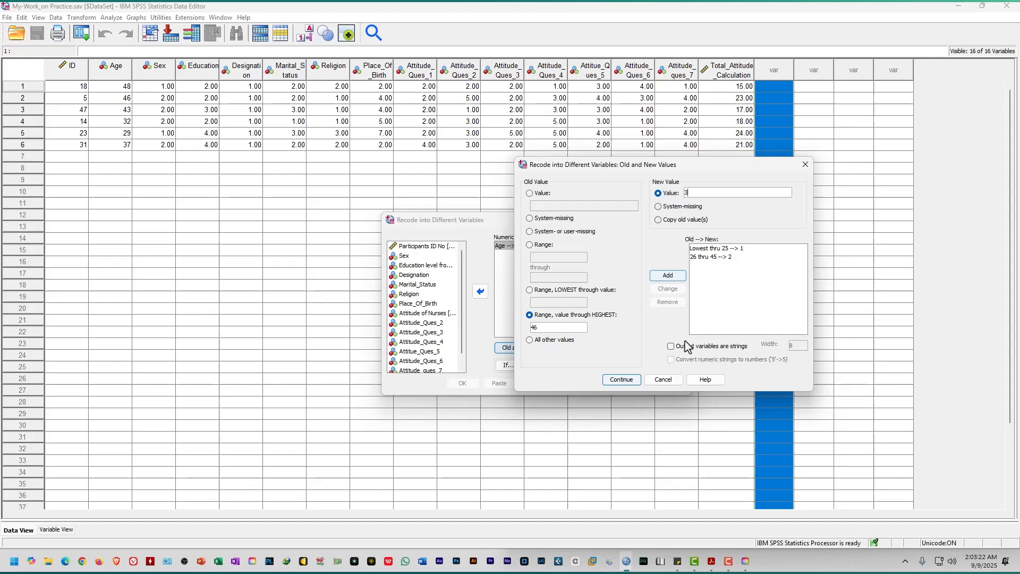
{"action": "left_click", "coordinate": [668, 276]}
{"action": "left_click", "coordinate": [636, 379]}
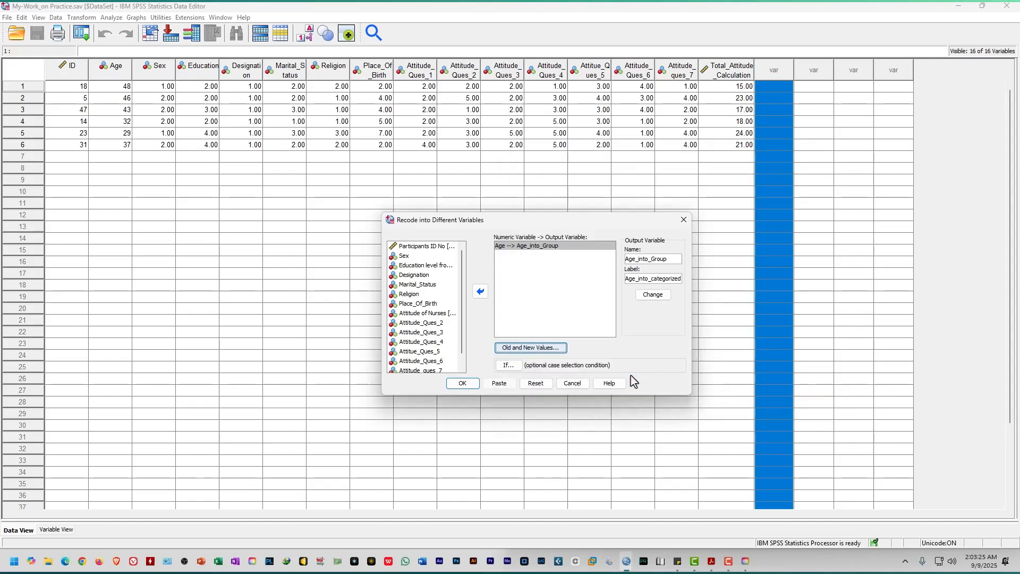
Run the recode of Age into Age_into_Group and minimize the output viewer window
{"action": "left_click", "coordinate": [659, 296]}
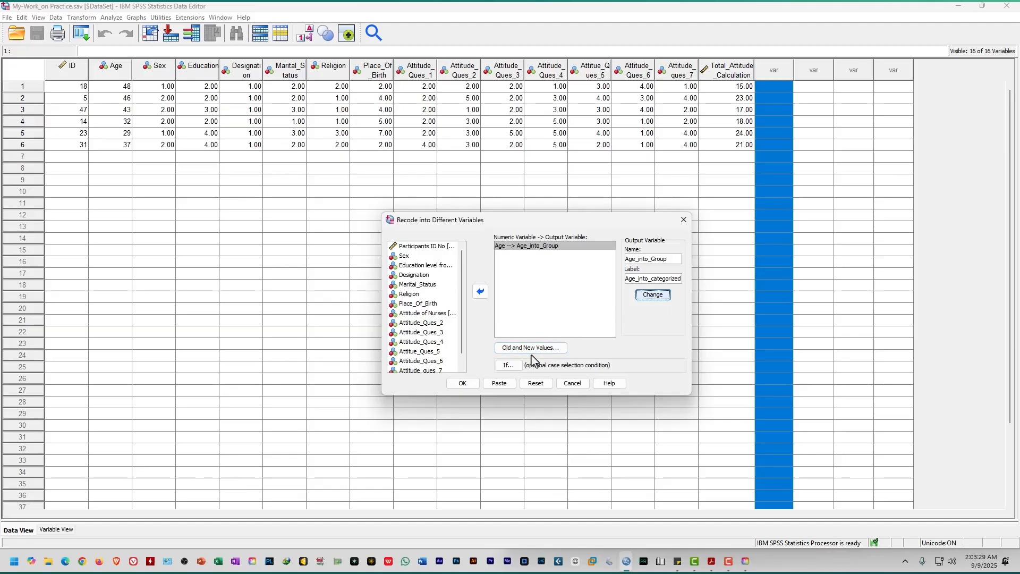
{"action": "left_click", "coordinate": [462, 384]}
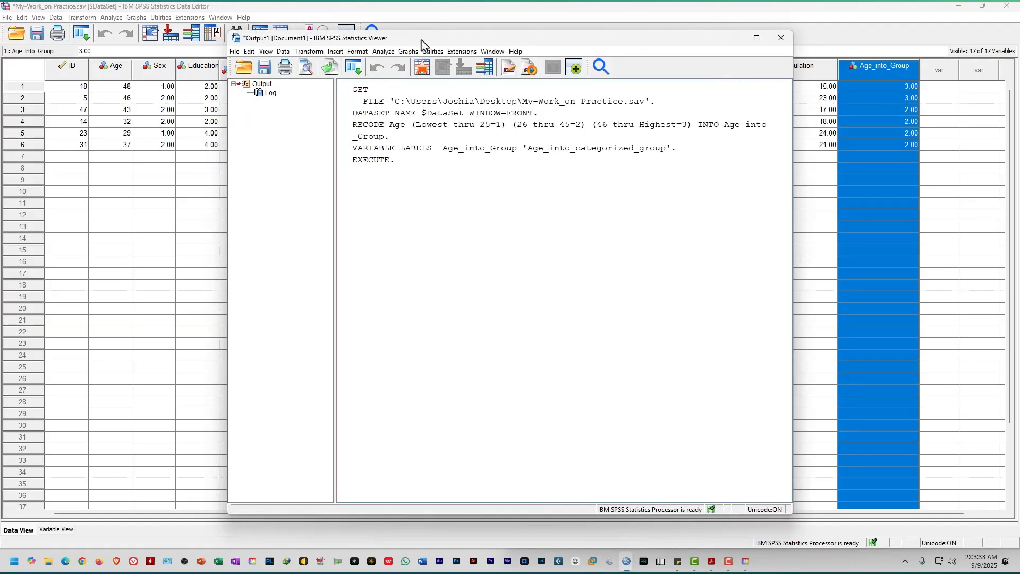
{"action": "left_click_drag", "start_coordinate": [430, 42], "coordinate": [335, 75]}
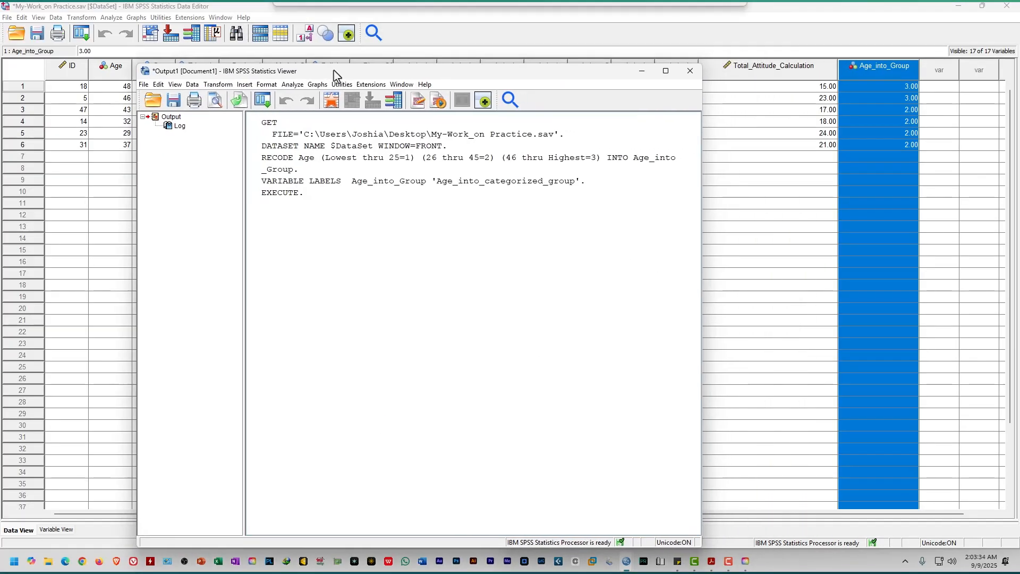
{"action": "left_click", "coordinate": [638, 75]}
Check the definition of the new Age_into_Group variable in the variable list
{"action": "left_click", "coordinate": [55, 530]}
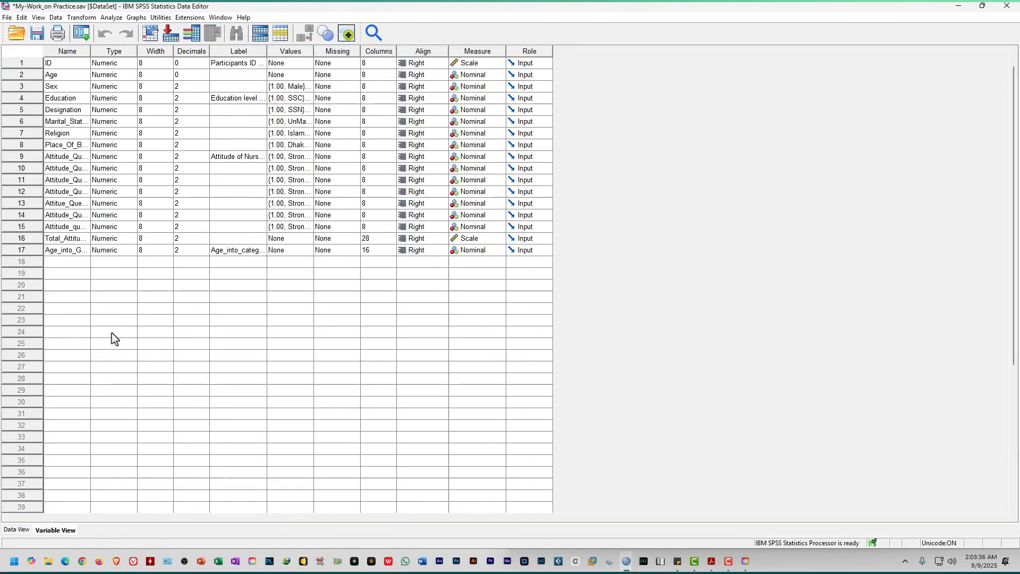
{"action": "left_click", "coordinate": [60, 241]}
{"action": "left_click", "coordinate": [69, 250]}
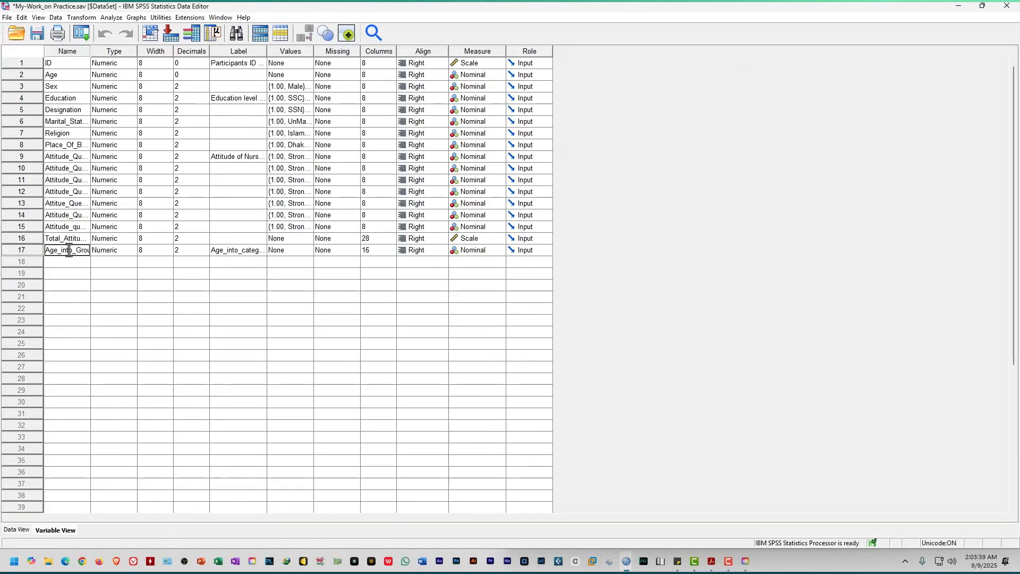
Return to the data values and narrow the Total_Attitude_Calculation column beside Age_into_Group
{"action": "left_click", "coordinate": [16, 529]}
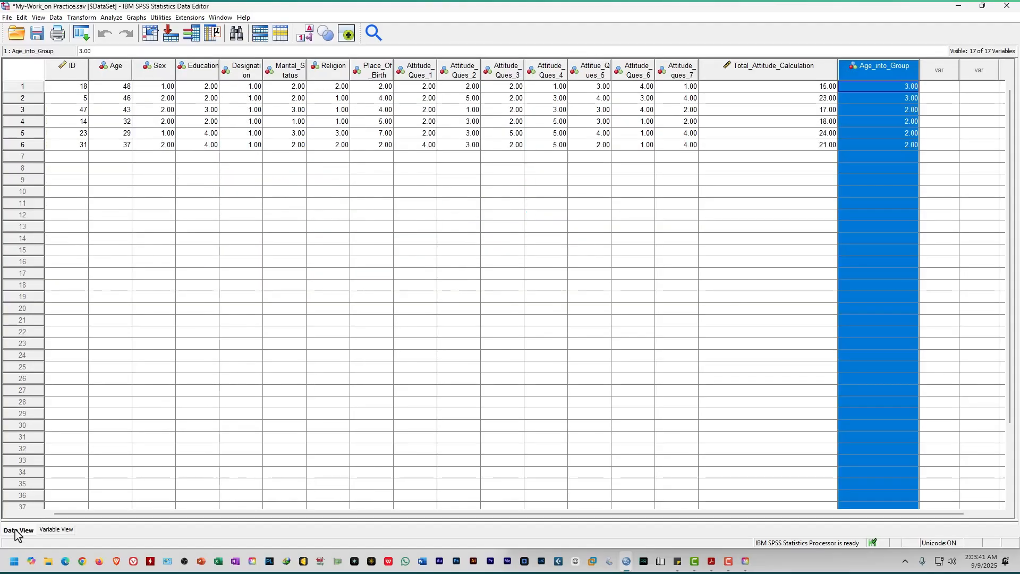
{"action": "left_click", "coordinate": [762, 215]}
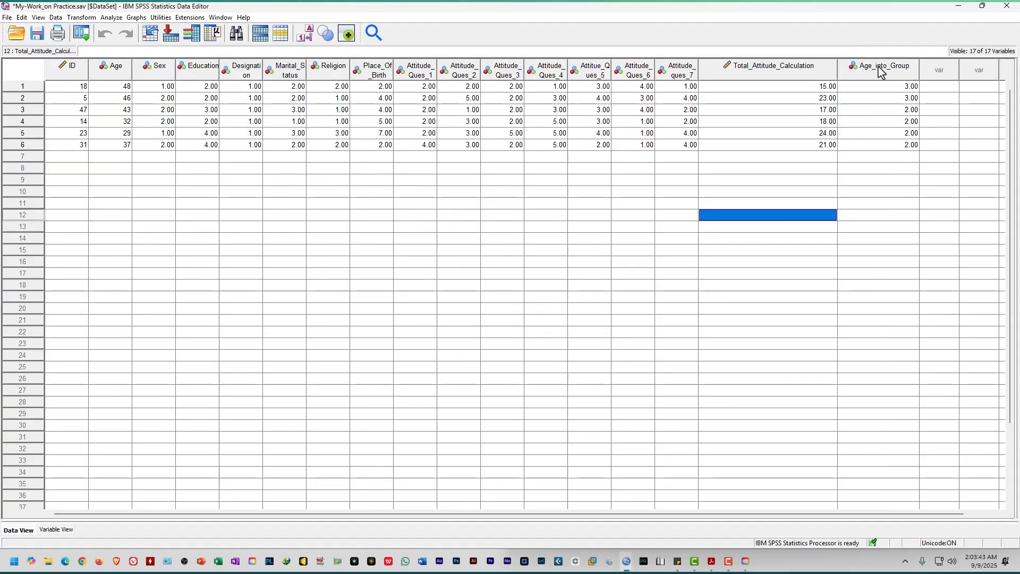
{"action": "left_click", "coordinate": [881, 69]}
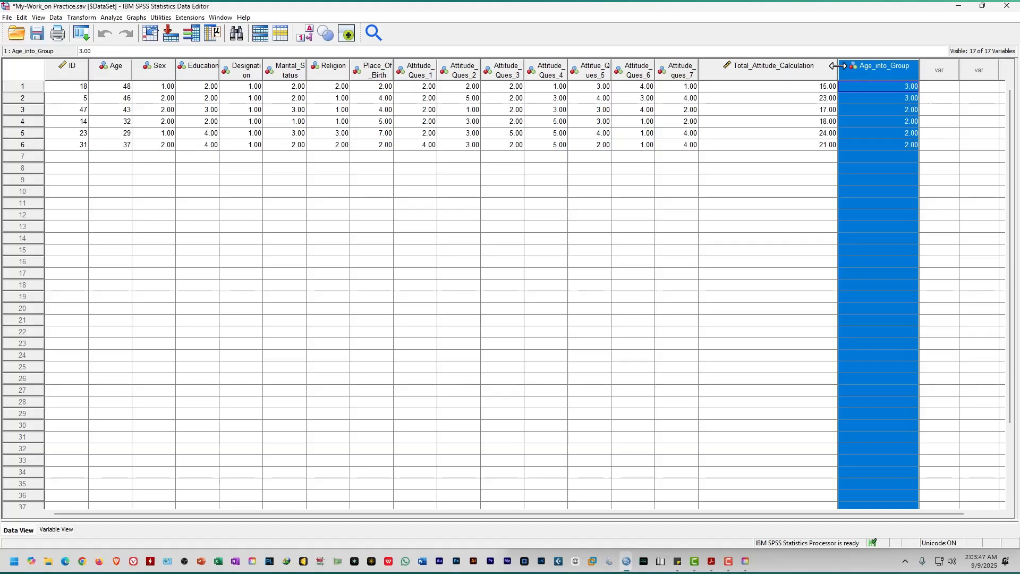
{"action": "left_click_drag", "start_coordinate": [835, 73], "coordinate": [766, 70]}
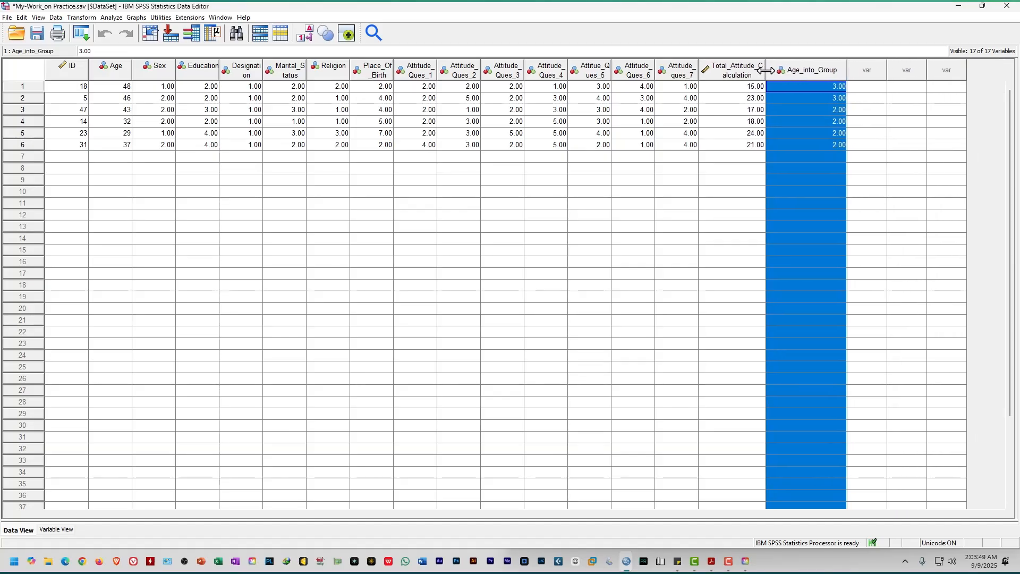
Compare the Age values with their Age_into_Group codes in several rows of the dataset
{"action": "left_click", "coordinate": [866, 98]}
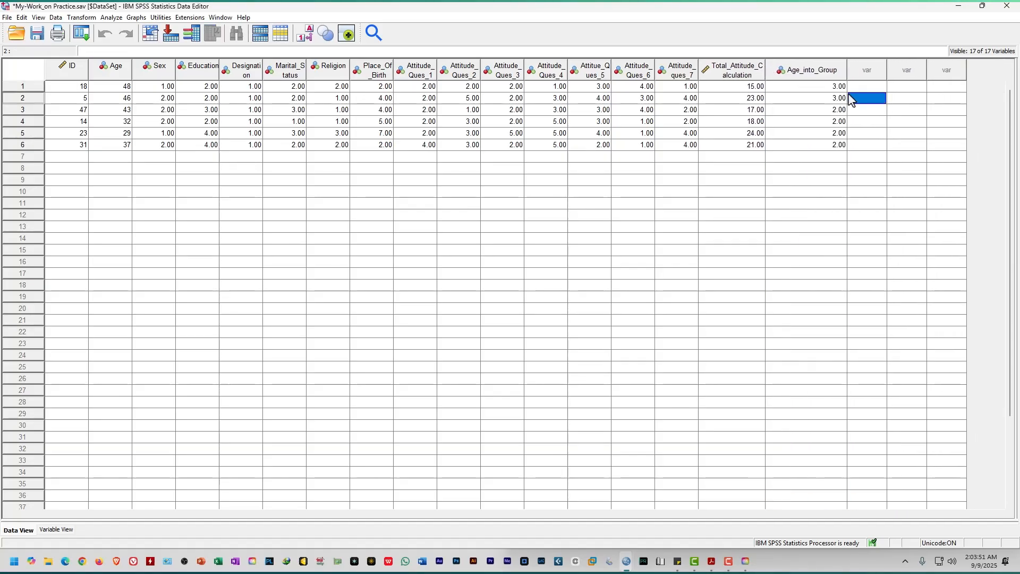
{"action": "left_click", "coordinate": [833, 88]}
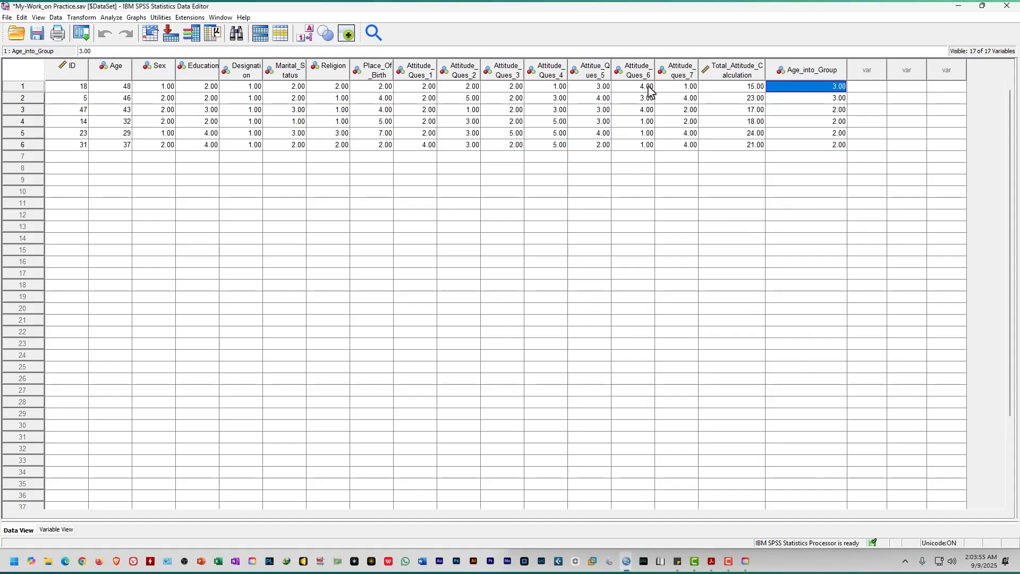
{"action": "left_click", "coordinate": [122, 102]}
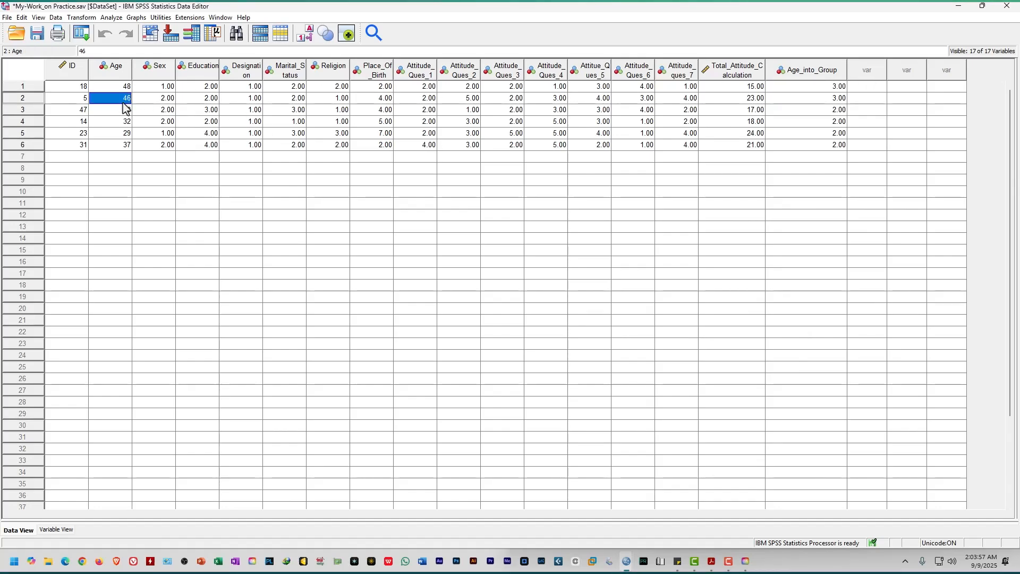
{"action": "left_click", "coordinate": [841, 100]}
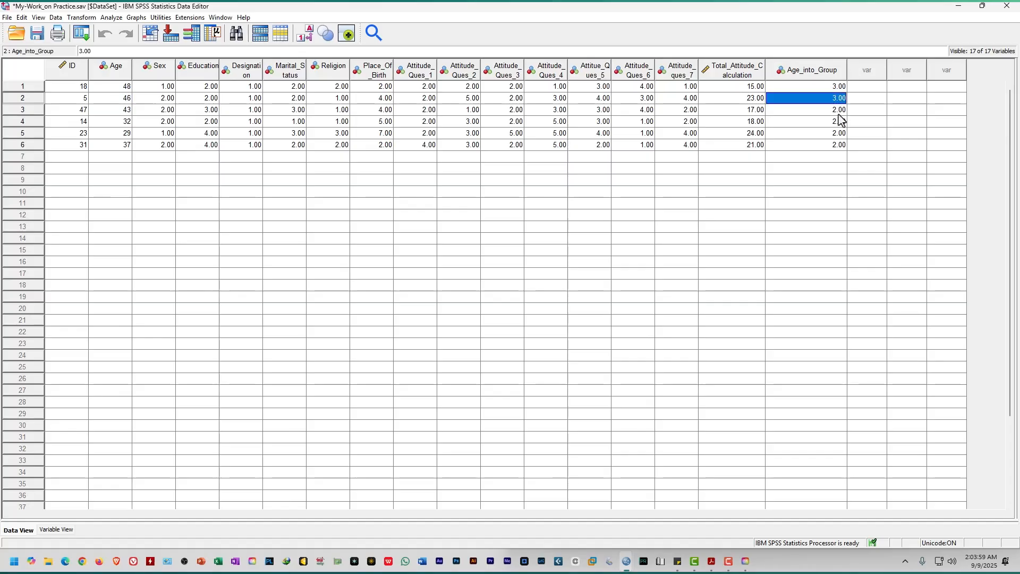
{"action": "left_click", "coordinate": [126, 147]}
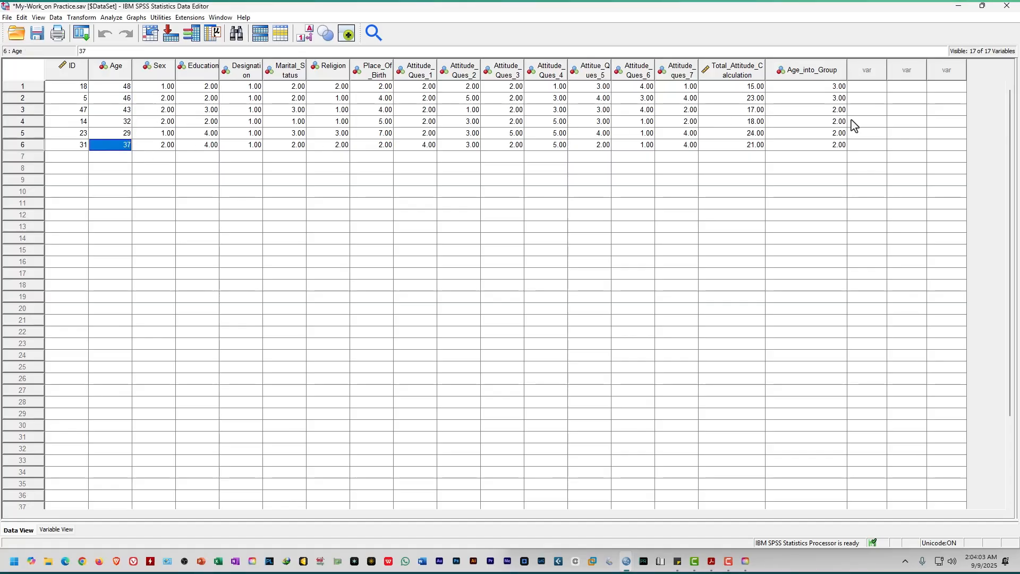
{"action": "left_click", "coordinate": [834, 144]}
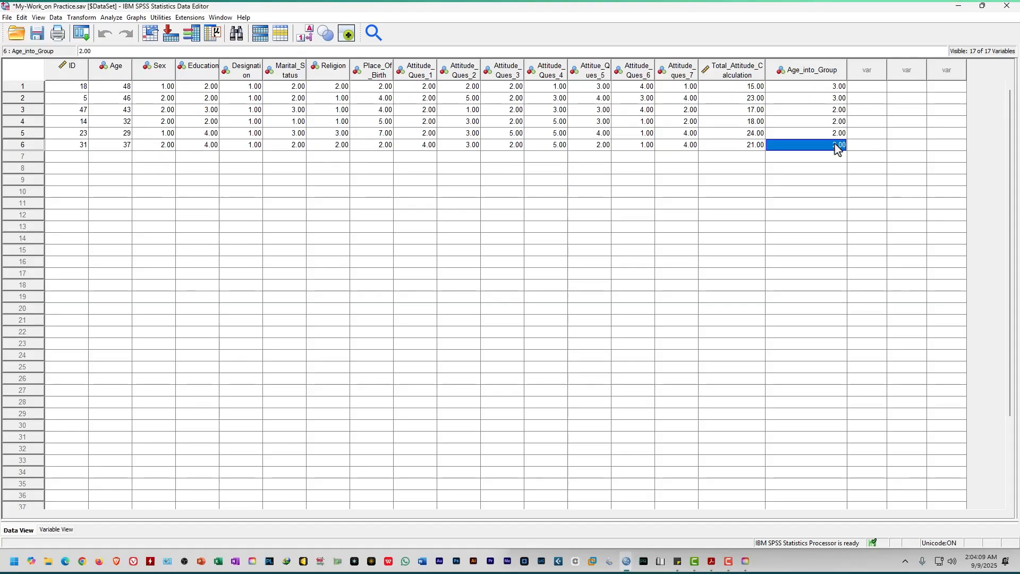
{"action": "left_click", "coordinate": [834, 181]}
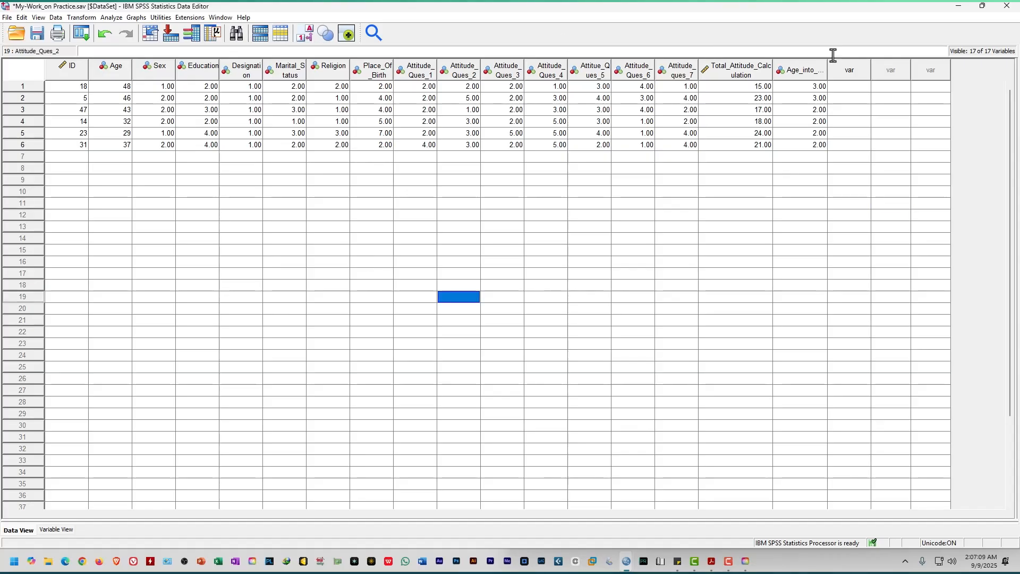
Open the value labels of Age_into_Group in the variable definitions and add the label Lower for value 1
{"action": "left_click", "coordinate": [802, 73]}
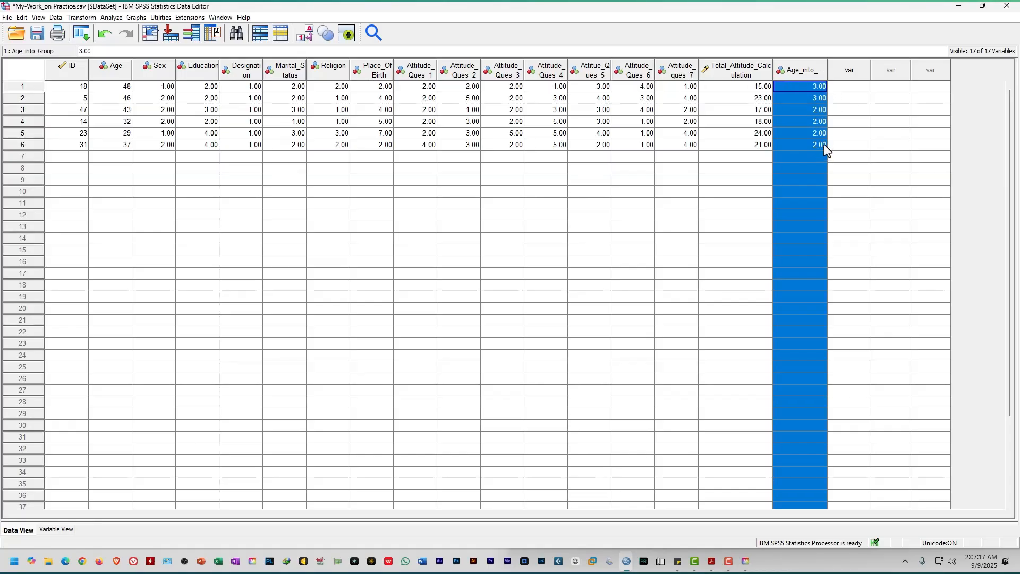
{"action": "left_click", "coordinate": [58, 530]}
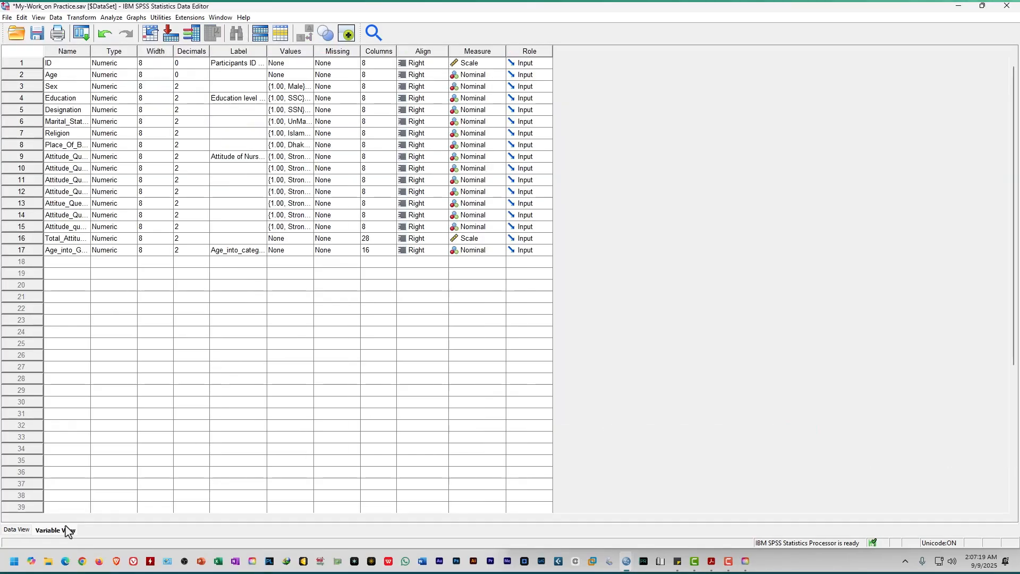
{"action": "double_click", "coordinate": [72, 251]}
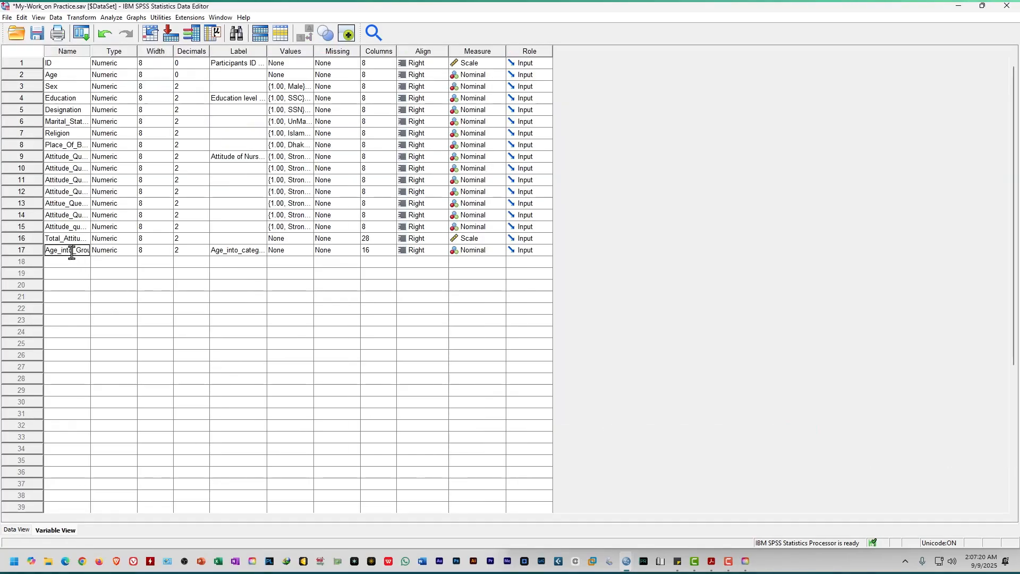
{"action": "left_click", "coordinate": [292, 253]}
{"action": "left_click", "coordinate": [309, 251]}
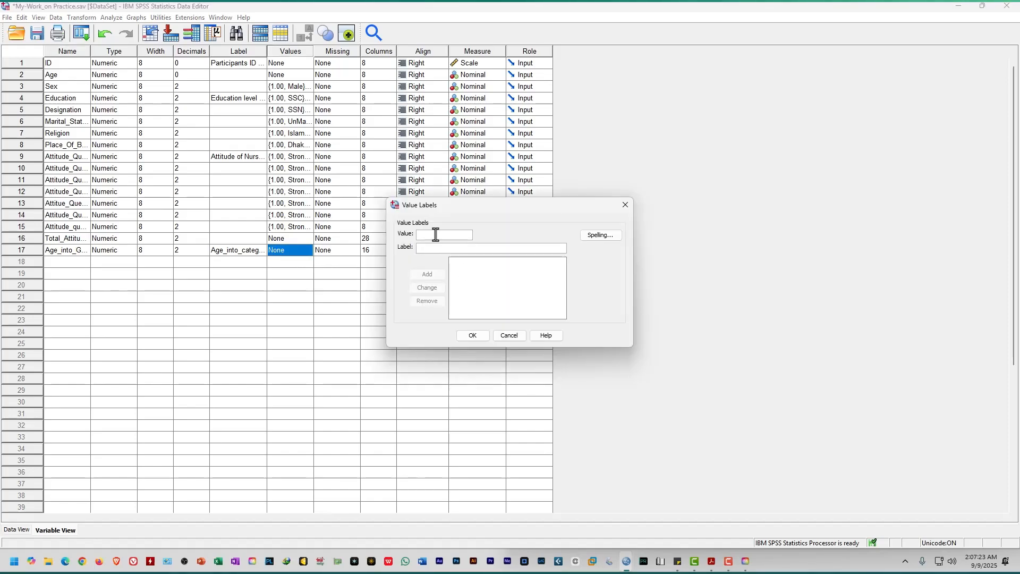
{"action": "type", "text": "1"}
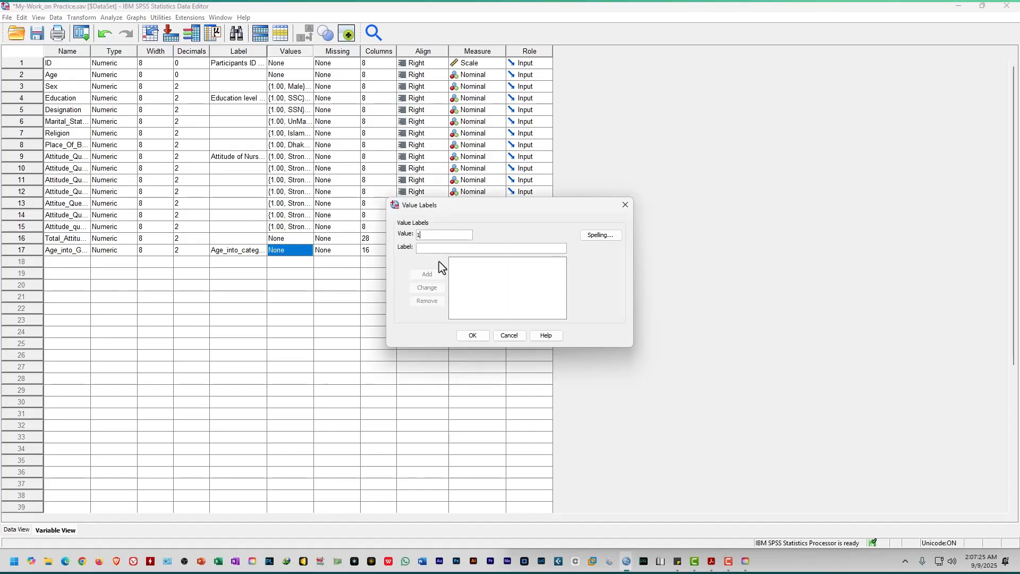
{"action": "left_click", "coordinate": [445, 247]}
{"action": "type", "text": "Lower"}
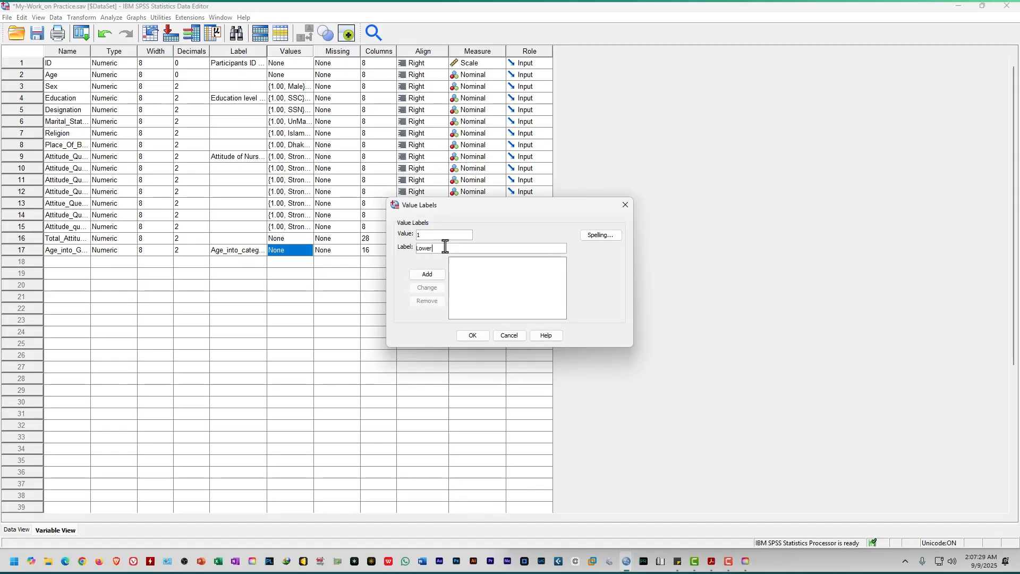
{"action": "left_click", "coordinate": [433, 275]}
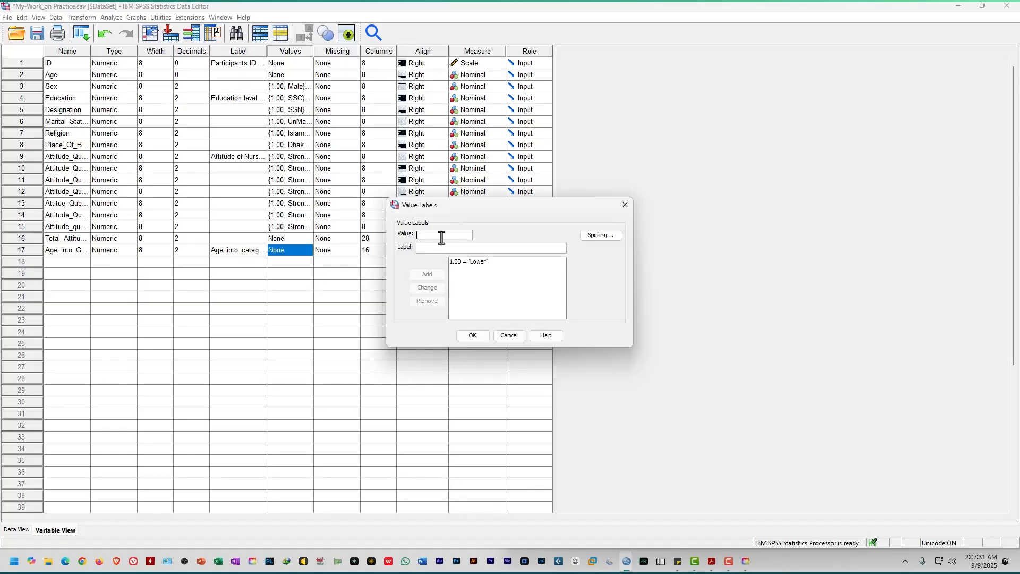
Add the labels Middle for value 2 and Higher for value 3 to Age_into_Group, and confirm the value labels
{"action": "type", "text": "Middle"}
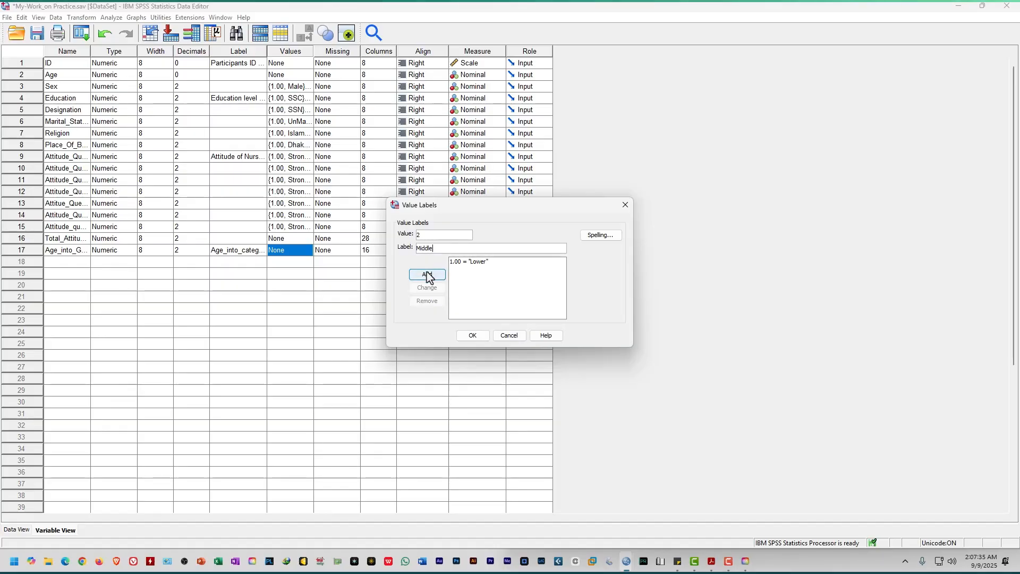
{"action": "left_click", "coordinate": [427, 274]}
{"action": "left_click", "coordinate": [434, 232]}
{"action": "type", "text": "3"}
{"action": "left_click", "coordinate": [429, 248]}
{"action": "type", "text": "Hu"}
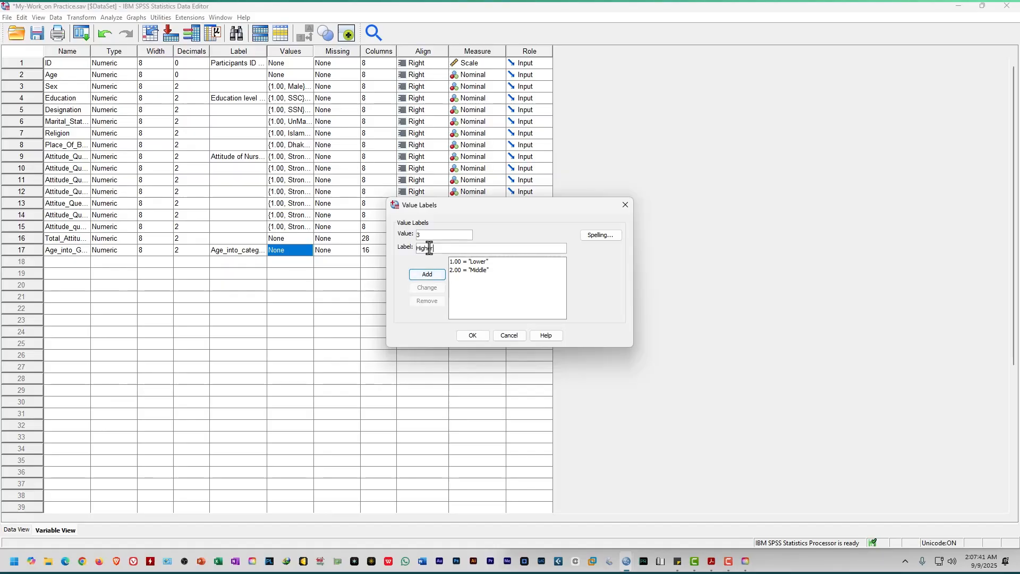
{"action": "left_click", "coordinate": [474, 333]}
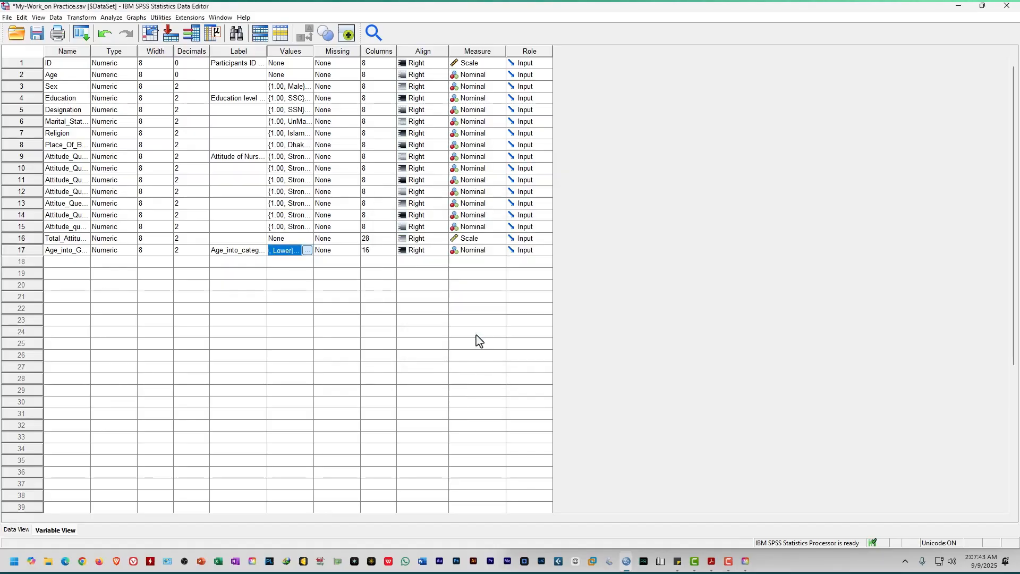
{"action": "left_click", "coordinate": [433, 324]}
Return to the data values and display value labels to check the Age_into_Group categories
{"action": "left_click", "coordinate": [5, 531]}
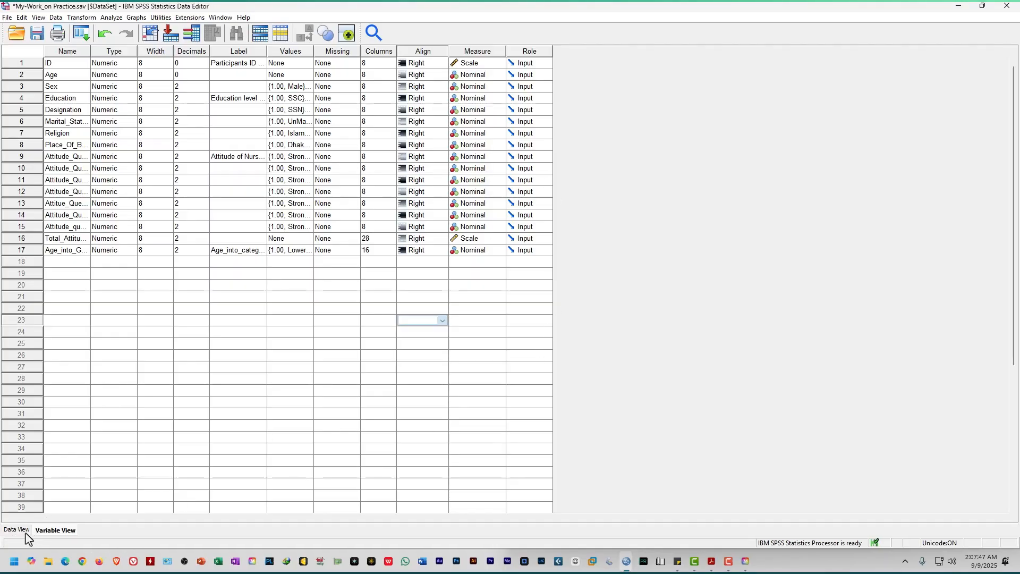
{"action": "left_click", "coordinate": [25, 530]}
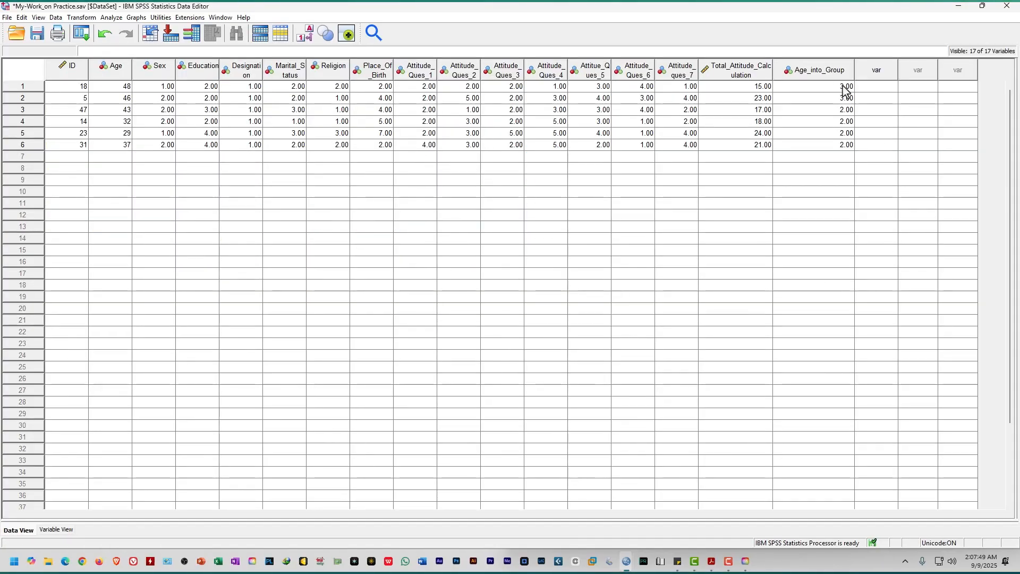
{"action": "left_click", "coordinate": [308, 37]}
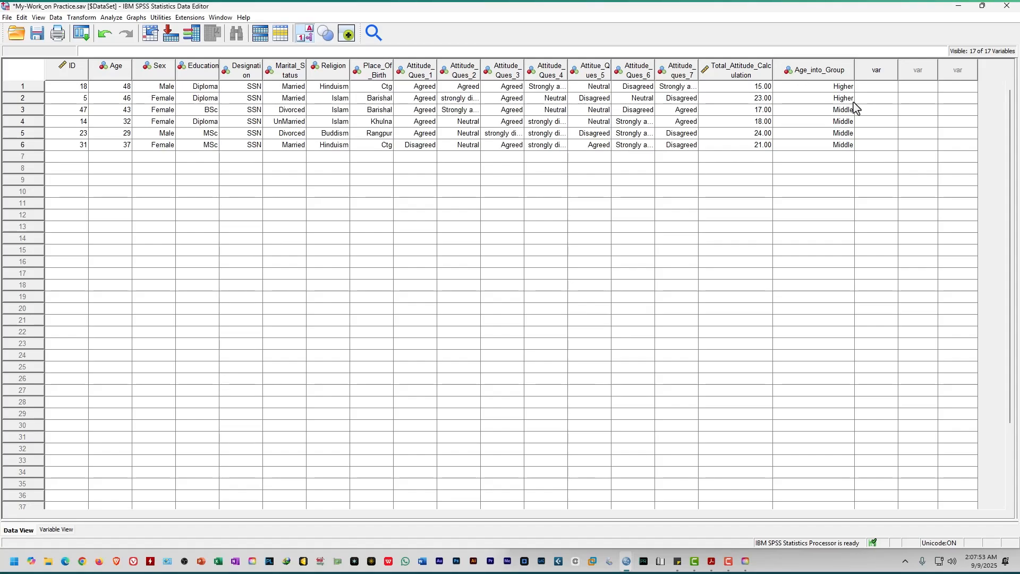
{"action": "left_click", "coordinate": [842, 179]}
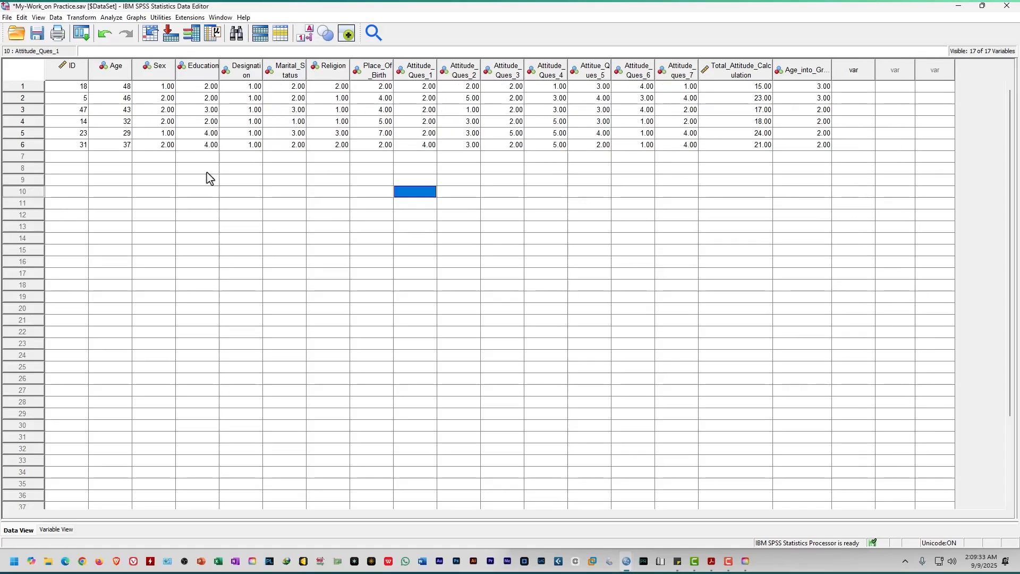
{"action": "left_click", "coordinate": [81, 18]}
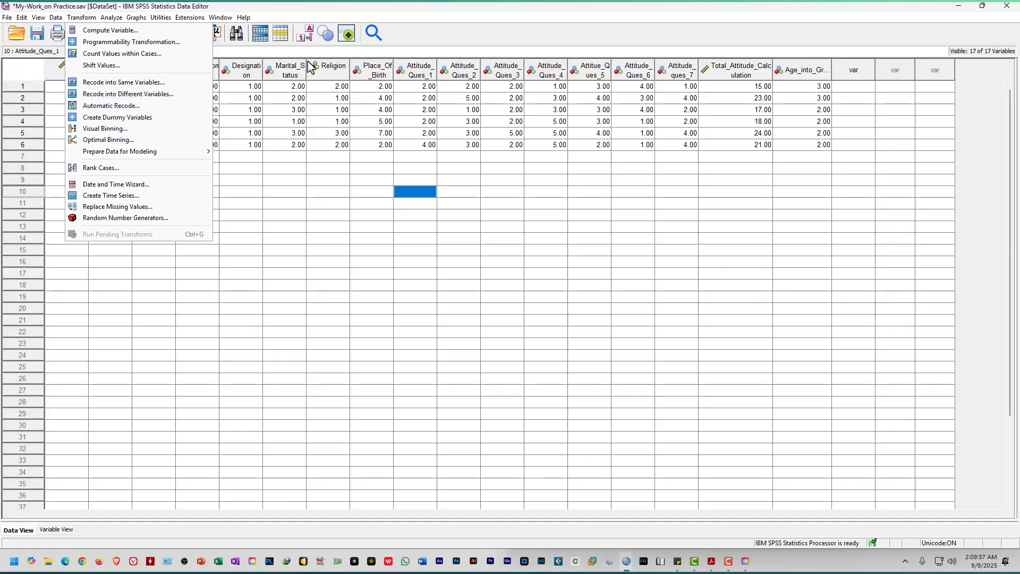
{"action": "left_click", "coordinate": [370, 7]}
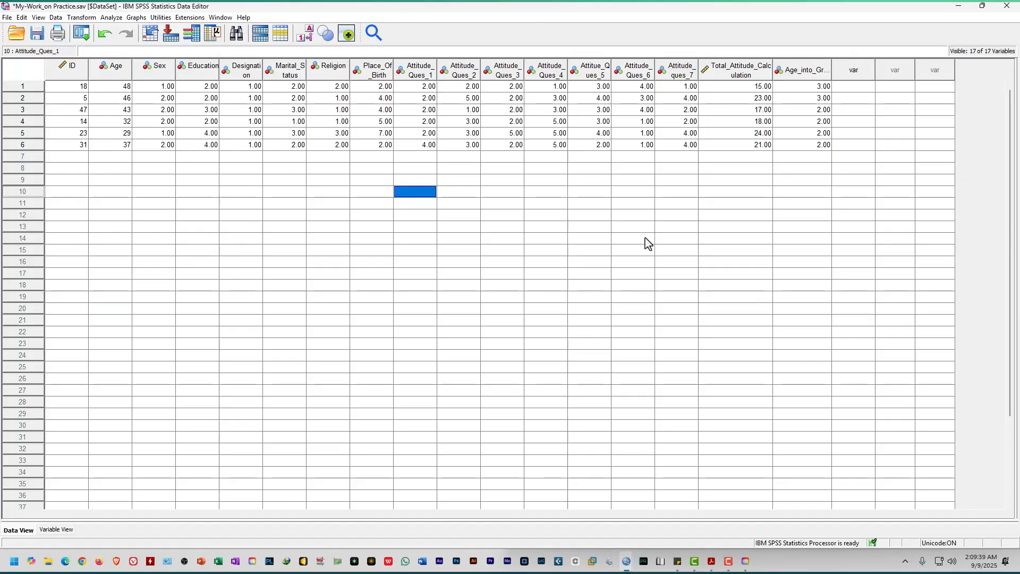
{"action": "left_click", "coordinate": [647, 239]}
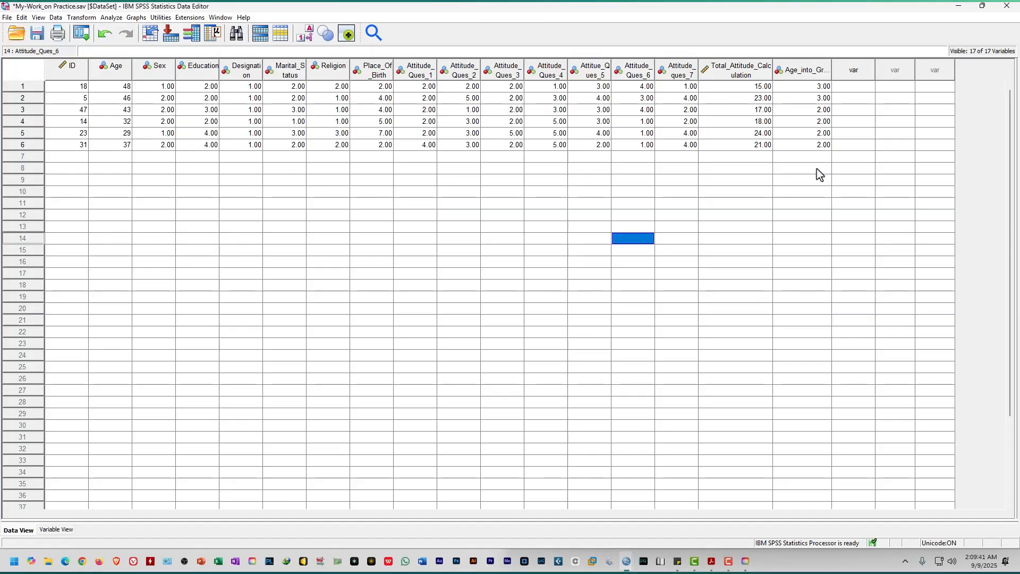
{"action": "left_click", "coordinate": [81, 18]}
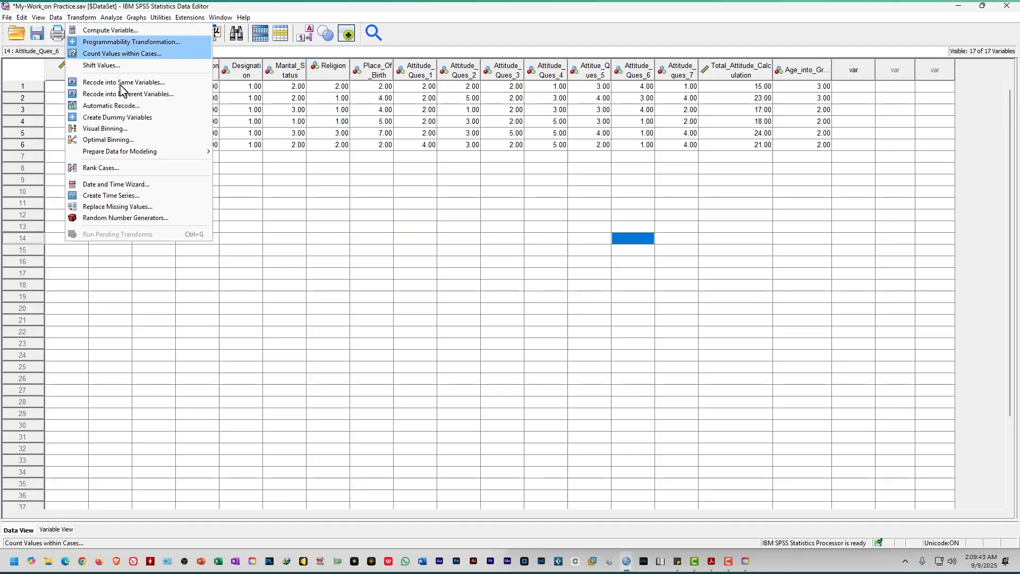
{"action": "left_click", "coordinate": [616, 366]}
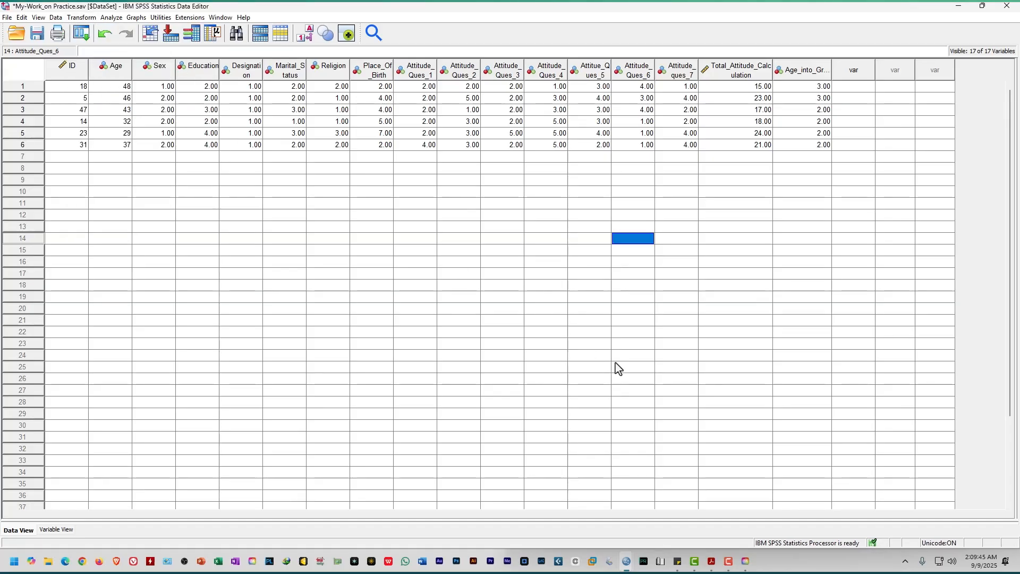
Minimize the dataset window, dismiss the Adobe Creative Cloud repair message, and refresh the desktop
{"action": "left_click", "coordinate": [959, 6]}
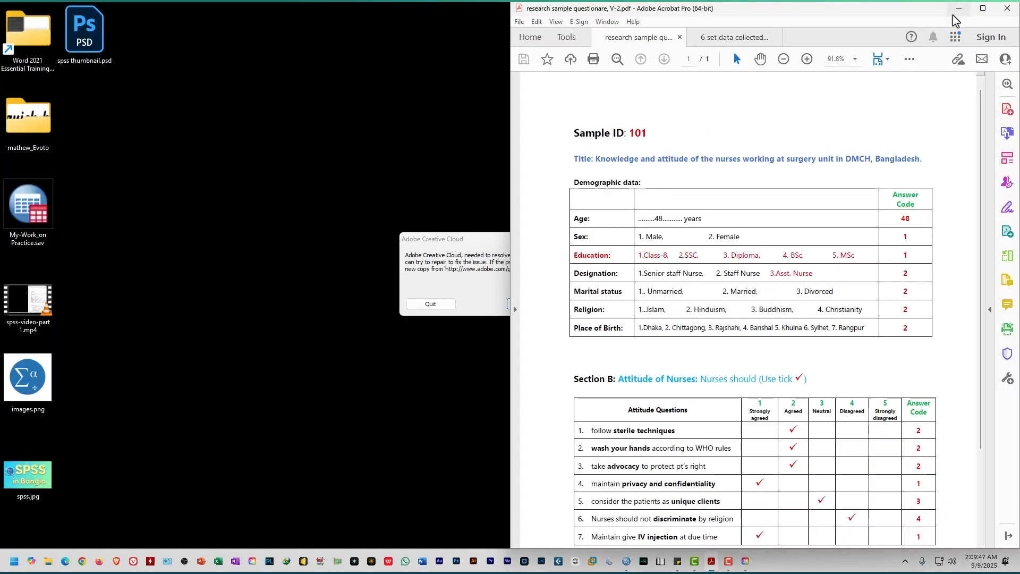
{"action": "left_click", "coordinate": [426, 306]}
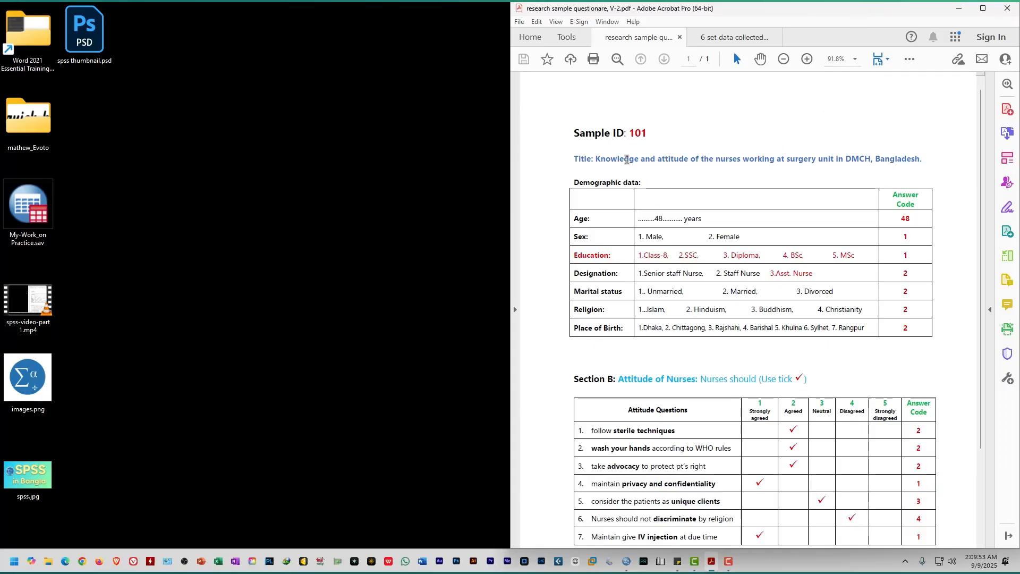
{"action": "right_click", "coordinate": [218, 185]}
{"action": "left_click", "coordinate": [247, 221]}
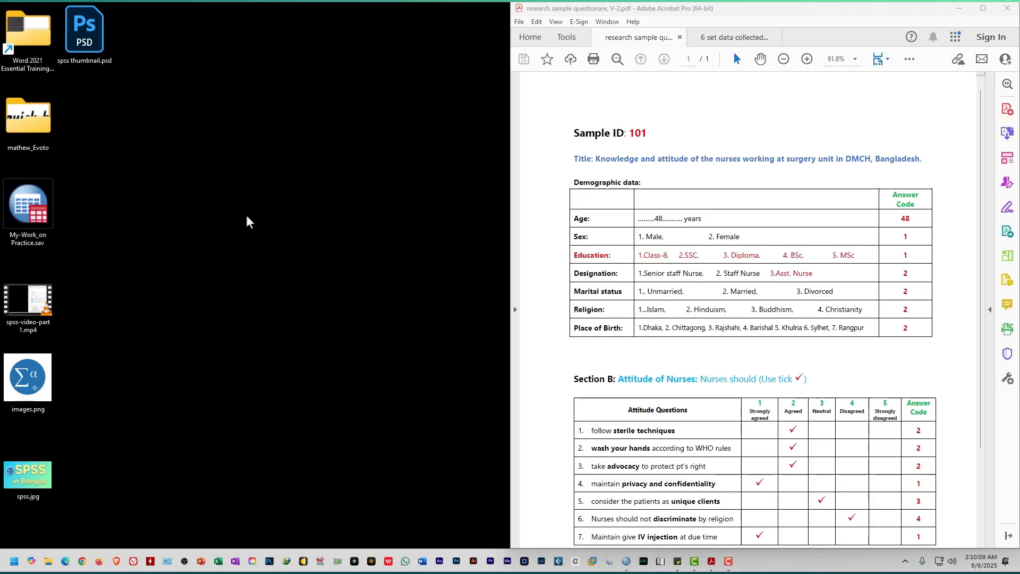
Compare the Education answer options in the research sample questionnaire PDF with those in the 6 set data collected PDF
{"action": "left_click", "coordinate": [657, 257]}
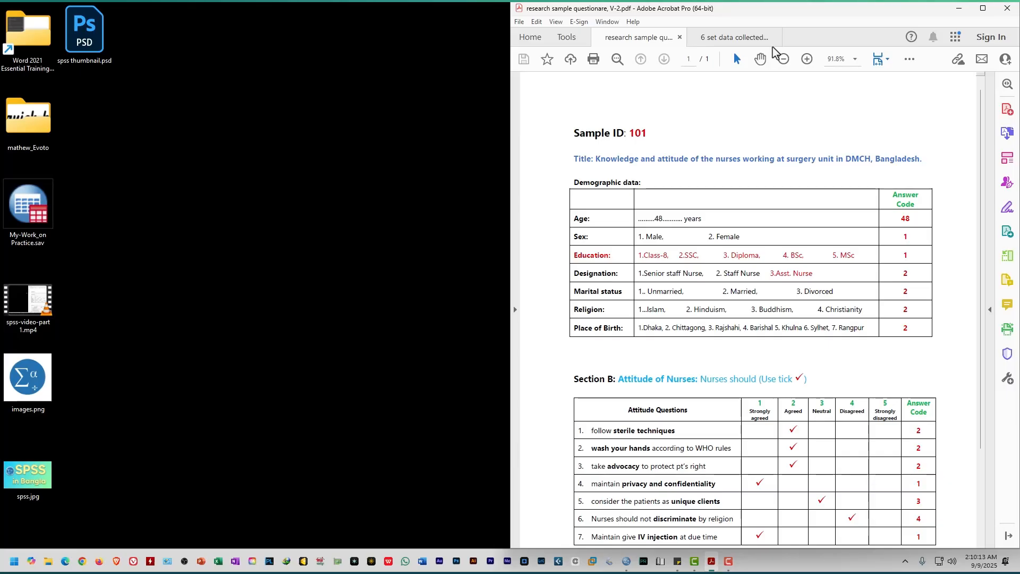
{"action": "key", "text": "F9"}
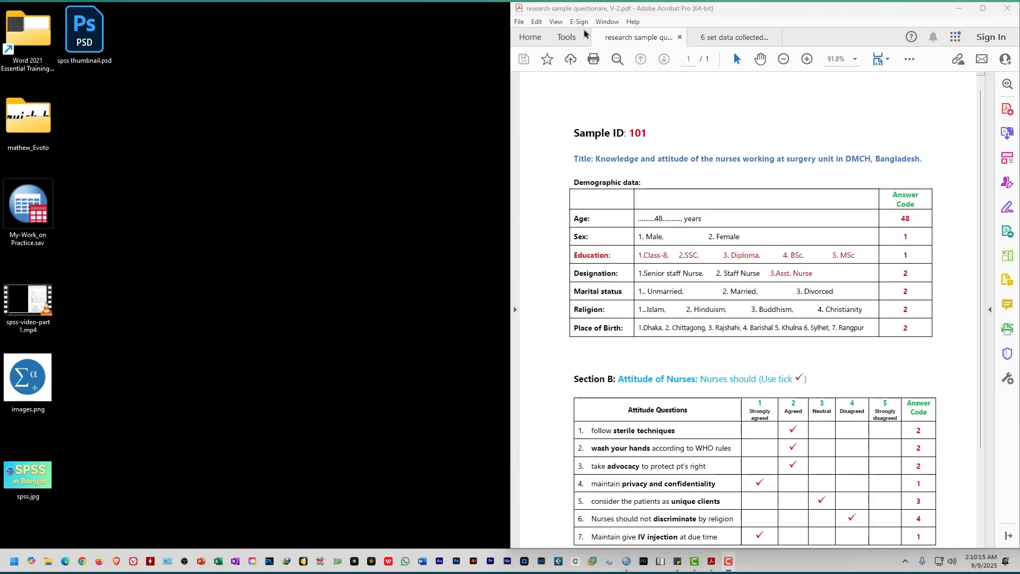
{"action": "left_click", "coordinate": [733, 37]}
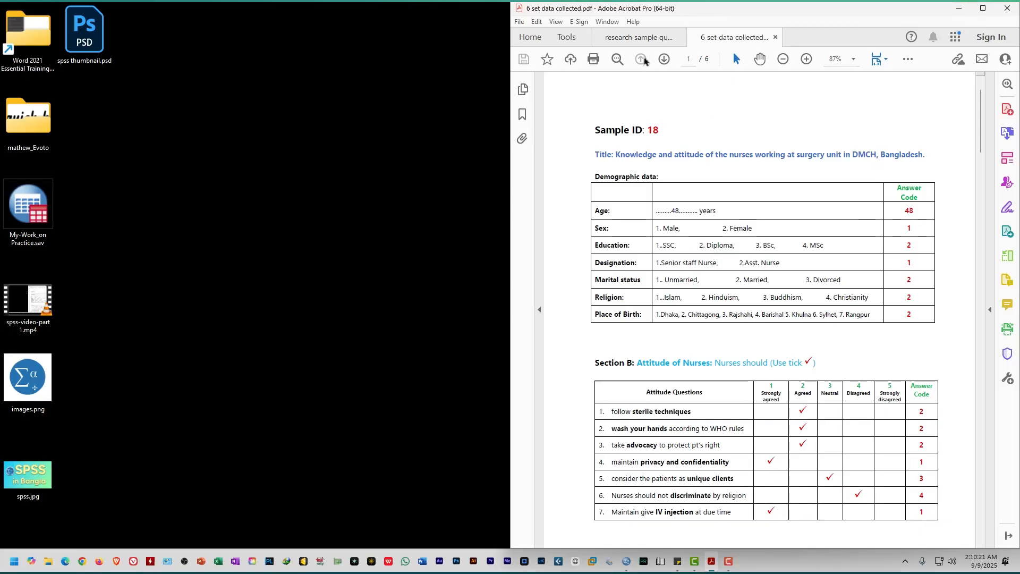
{"action": "left_click", "coordinate": [634, 39]}
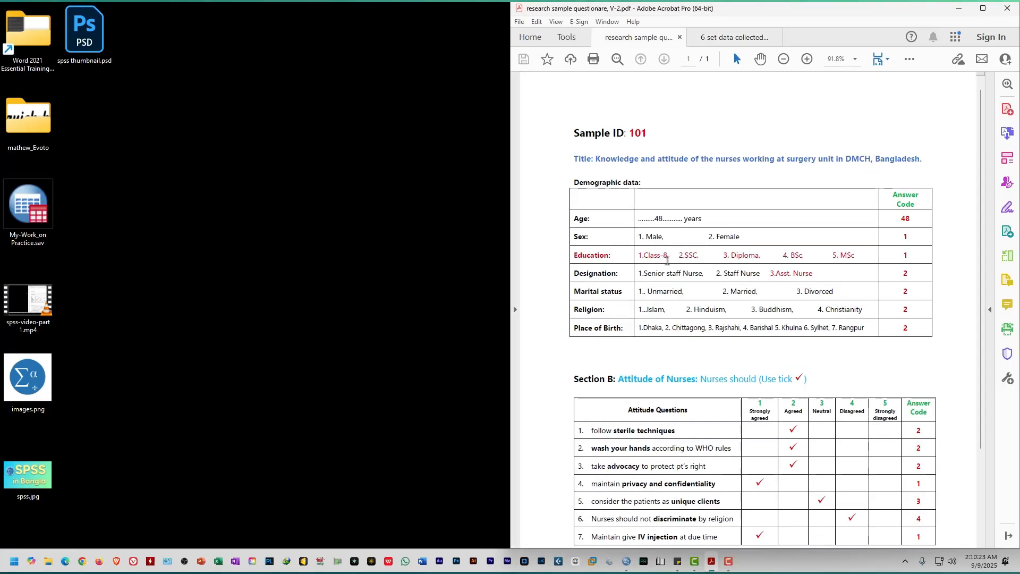
{"action": "left_click", "coordinate": [729, 257]}
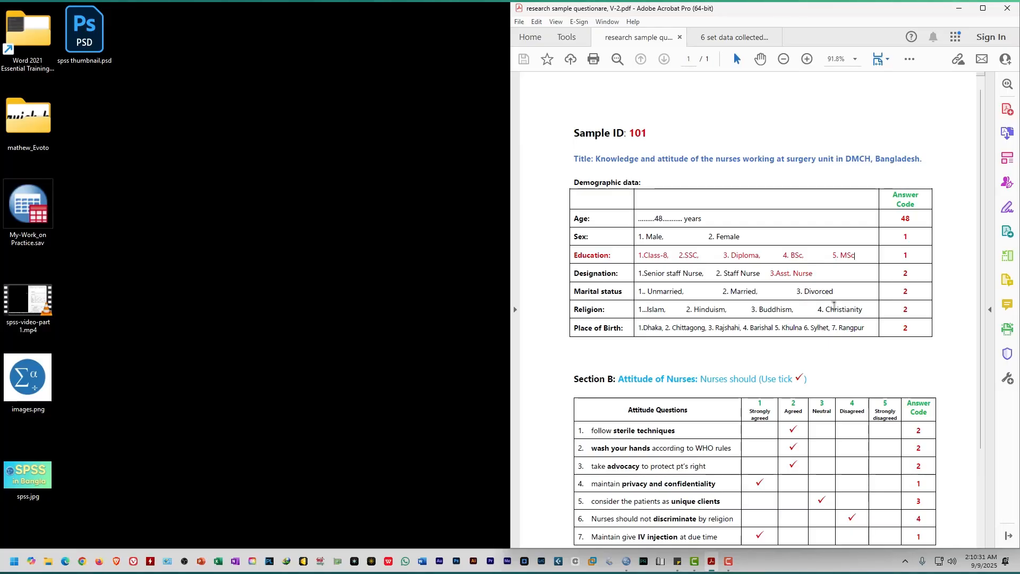
Switch back to the SPSS practice dataset and check the Education entries as value labels, then restore the numeric codes
{"action": "left_click", "coordinate": [622, 563]}
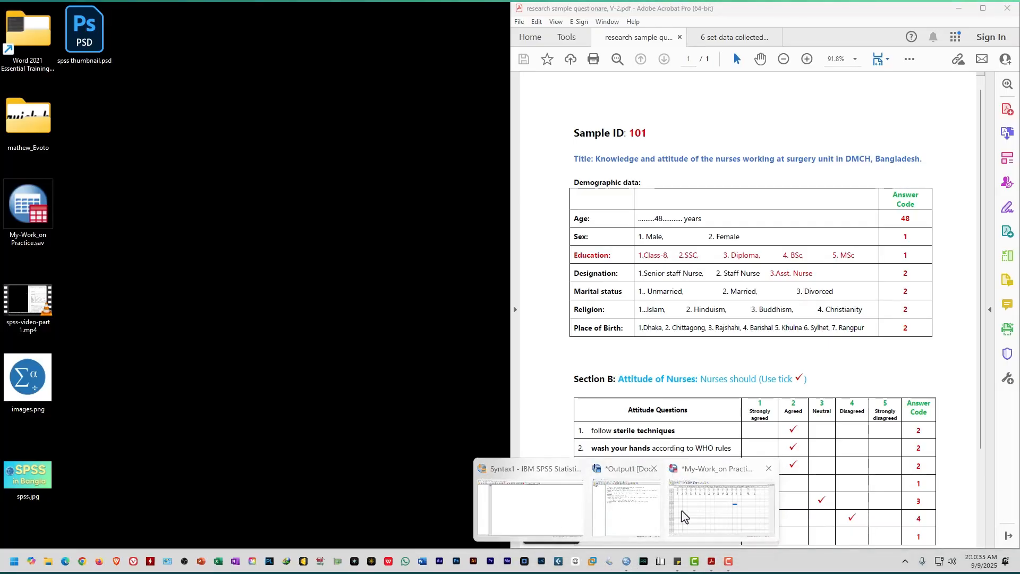
{"action": "left_click", "coordinate": [685, 514]}
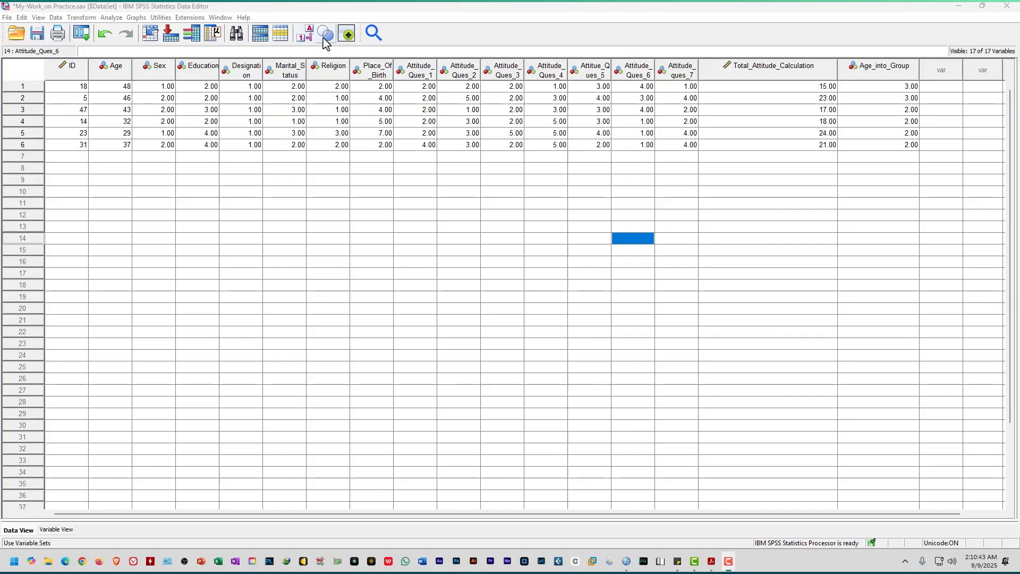
{"action": "left_click", "coordinate": [306, 35]}
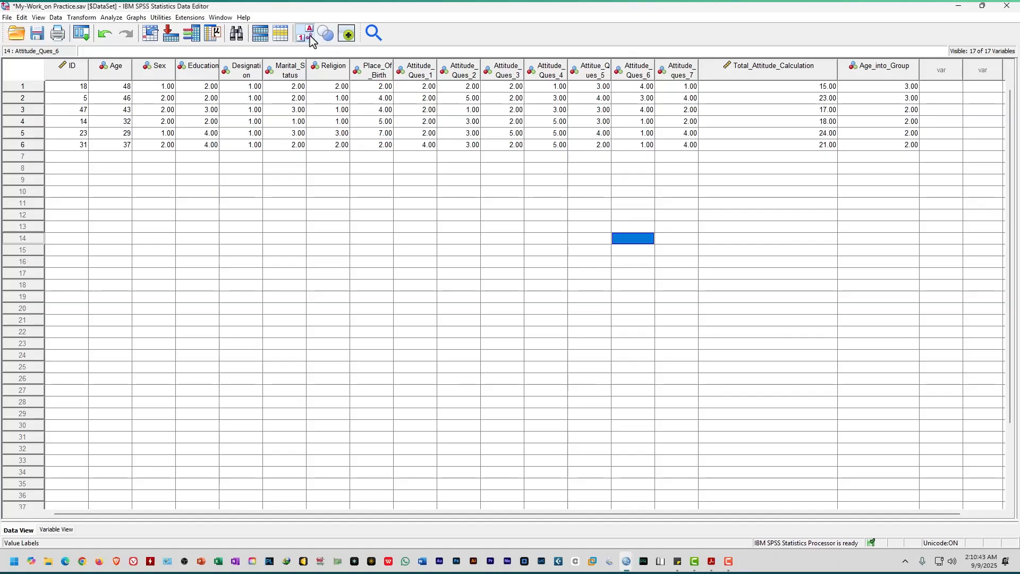
{"action": "left_click", "coordinate": [210, 133]}
{"action": "left_click", "coordinate": [207, 122]}
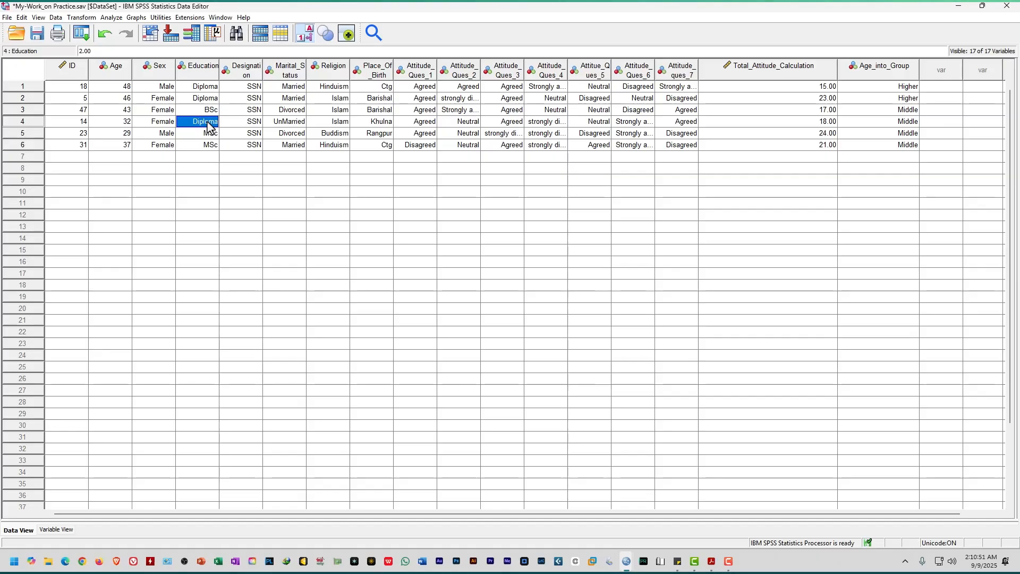
{"action": "left_click", "coordinate": [313, 36]}
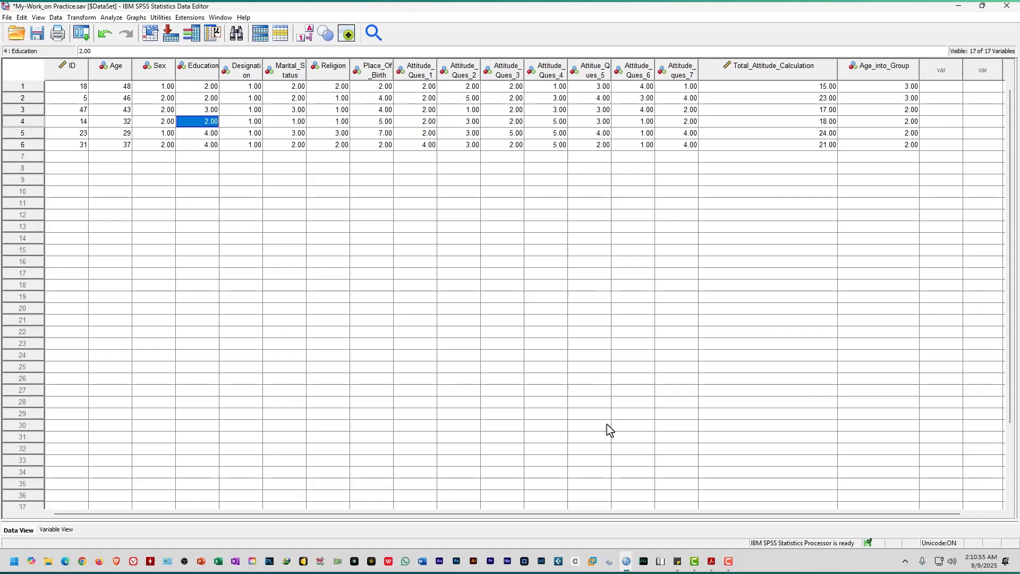
Bring Acrobat beside the dataset and compare the Designation options of the sample questionnaire with those in the collected data PDF
{"action": "left_click", "coordinate": [711, 561]}
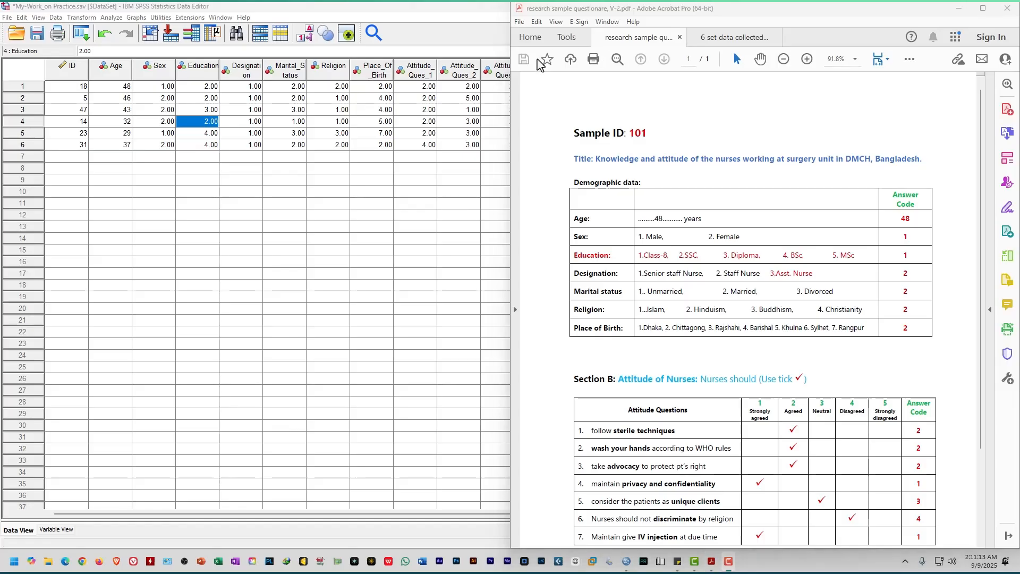
{"action": "left_click", "coordinate": [733, 38]}
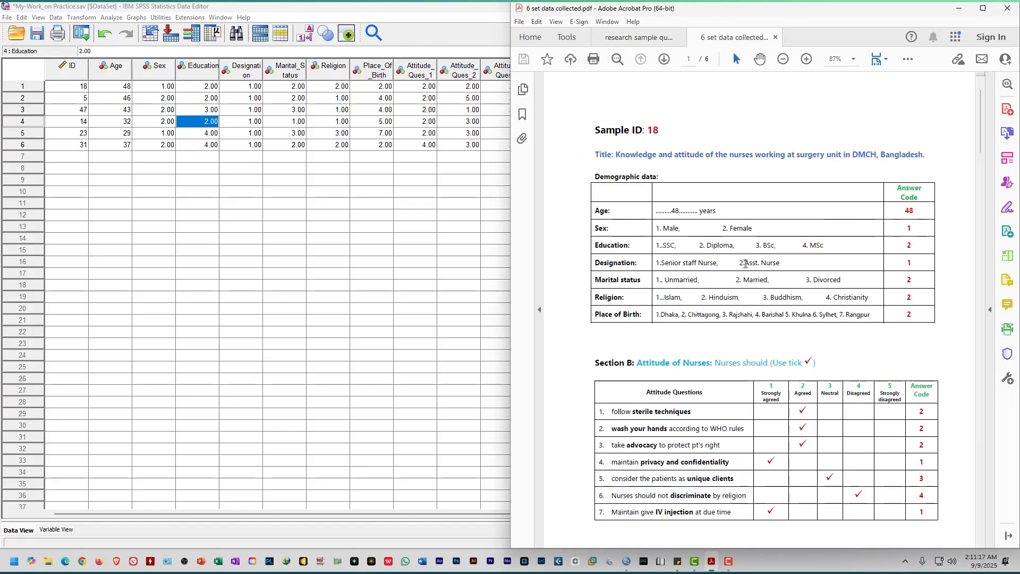
{"action": "key", "text": "ctrl+Tab"}
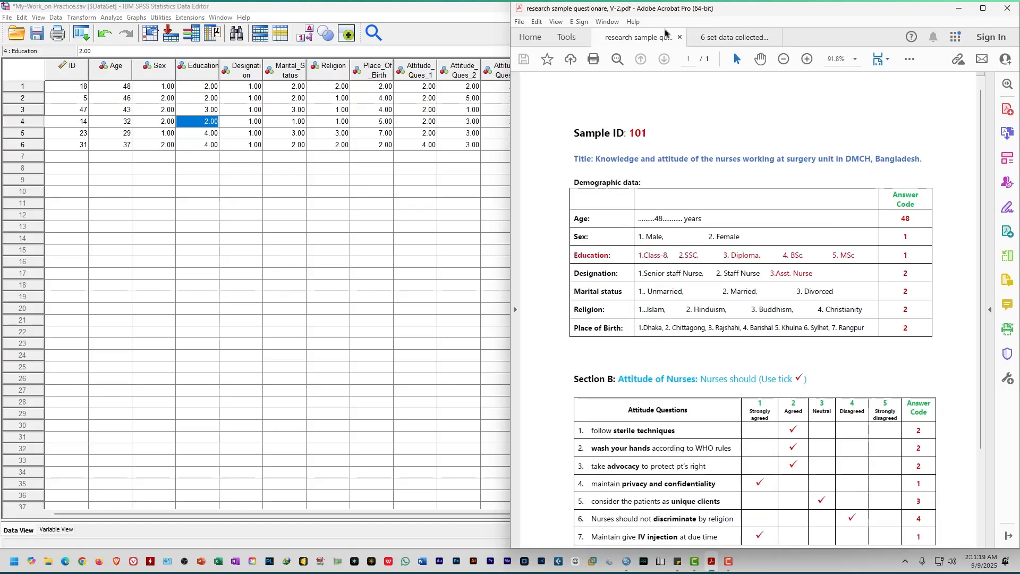
{"action": "left_click_drag", "start_coordinate": [717, 277], "coordinate": [827, 279]}
{"action": "left_click", "coordinate": [803, 290]}
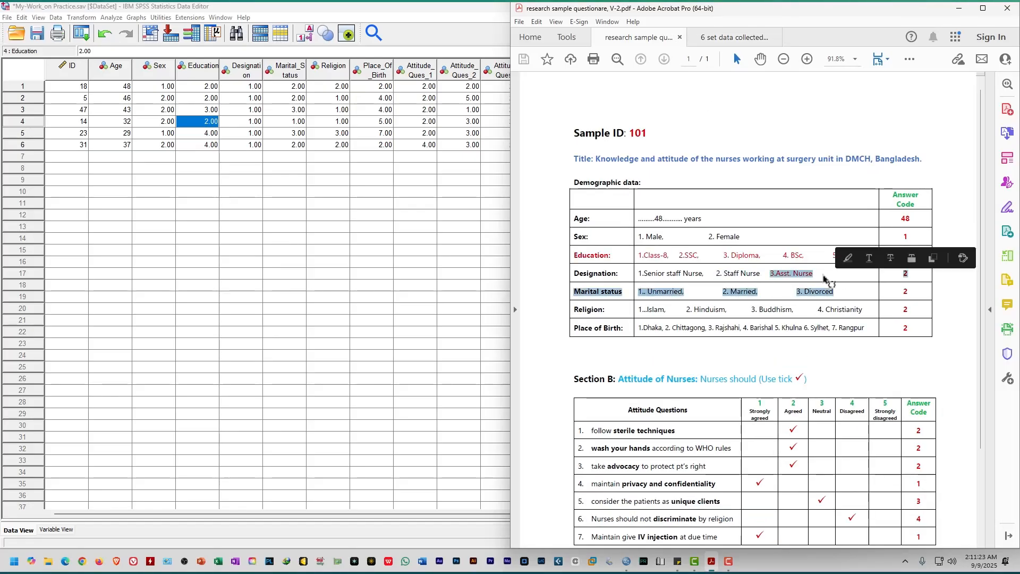
{"action": "left_click", "coordinate": [815, 275]}
{"action": "key", "text": "ctrl+Tab"}
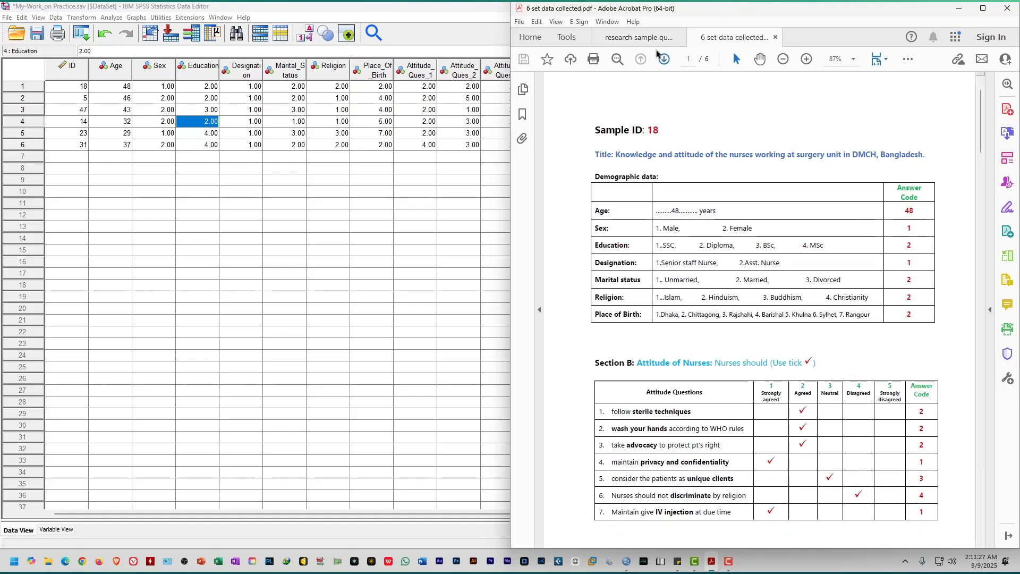
Return to the research sample questionnaire and examine its Asst. Nurse option and answer code in the Designation row
{"action": "key", "text": "ctrl+Tab"}
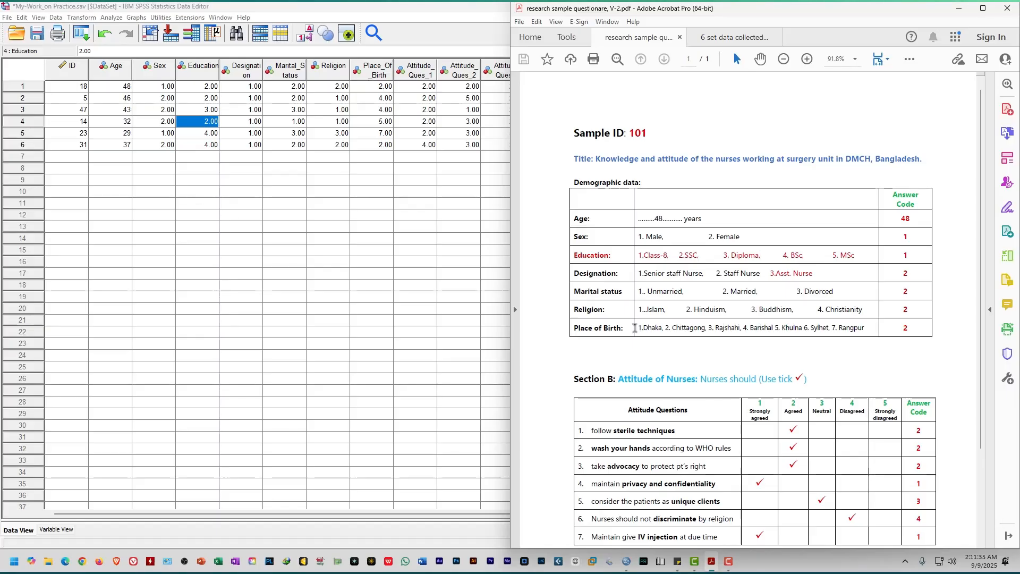
{"action": "left_click_drag", "start_coordinate": [739, 276], "coordinate": [814, 278]}
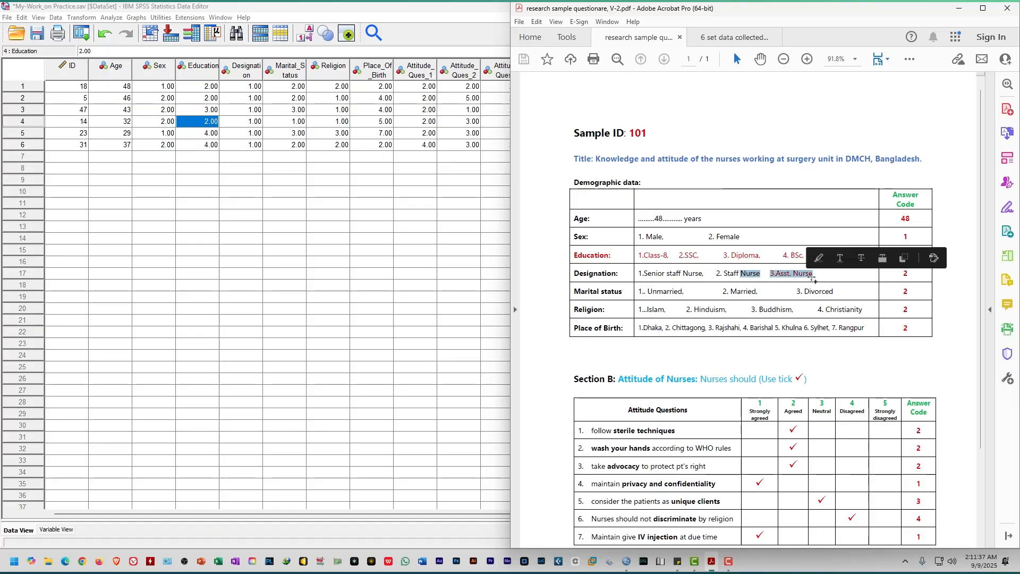
{"action": "left_click", "coordinate": [803, 281]}
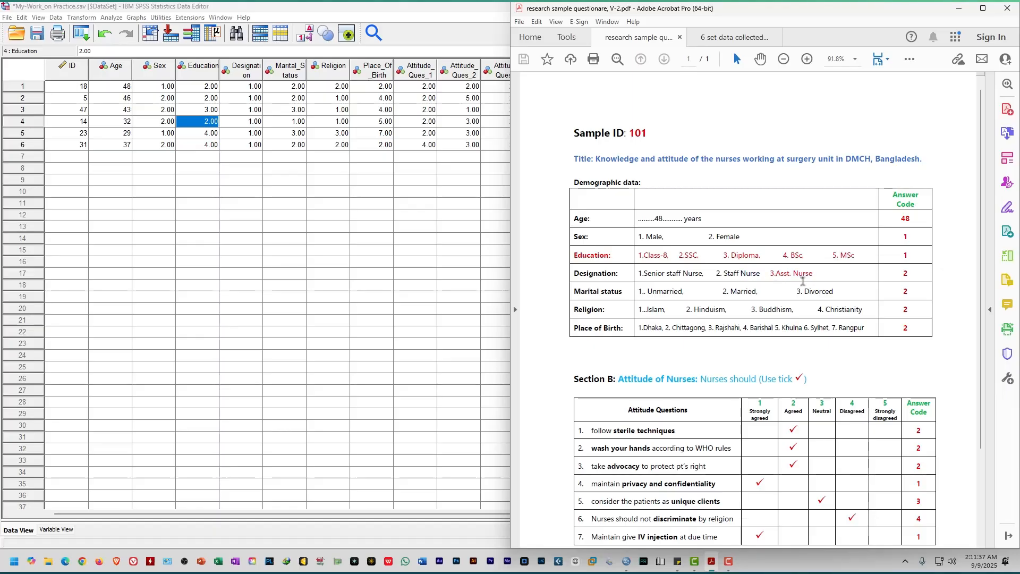
{"action": "left_click", "coordinate": [914, 272]}
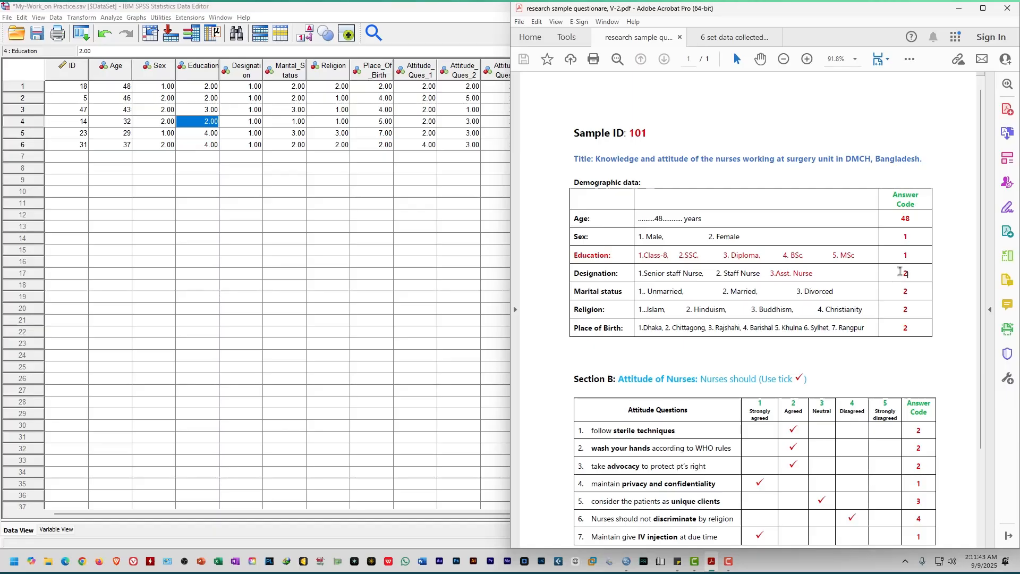
{"action": "left_click_drag", "start_coordinate": [903, 273], "coordinate": [912, 271]}
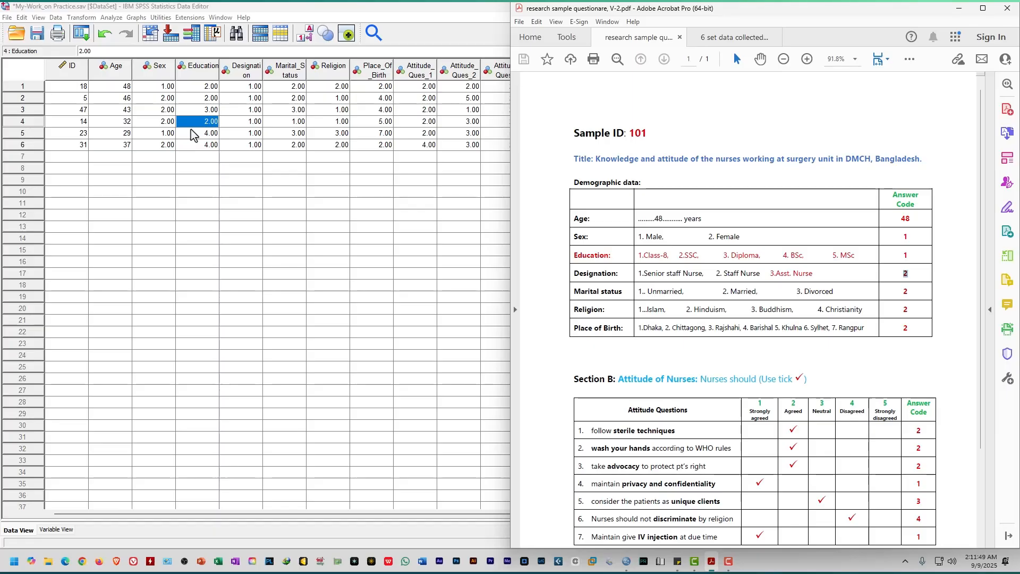
{"action": "left_click", "coordinate": [829, 310]}
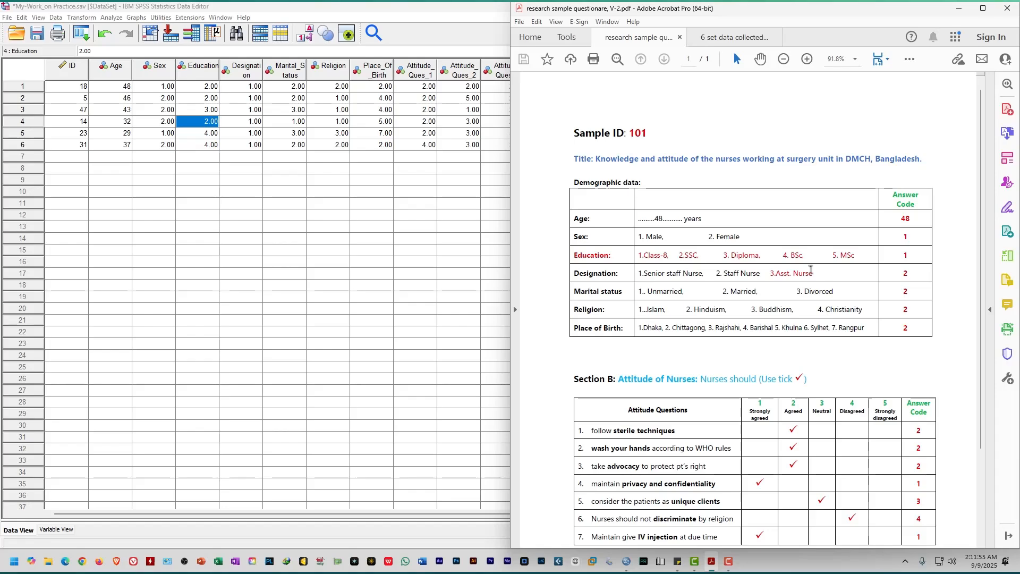
{"action": "left_click", "coordinate": [82, 17]}
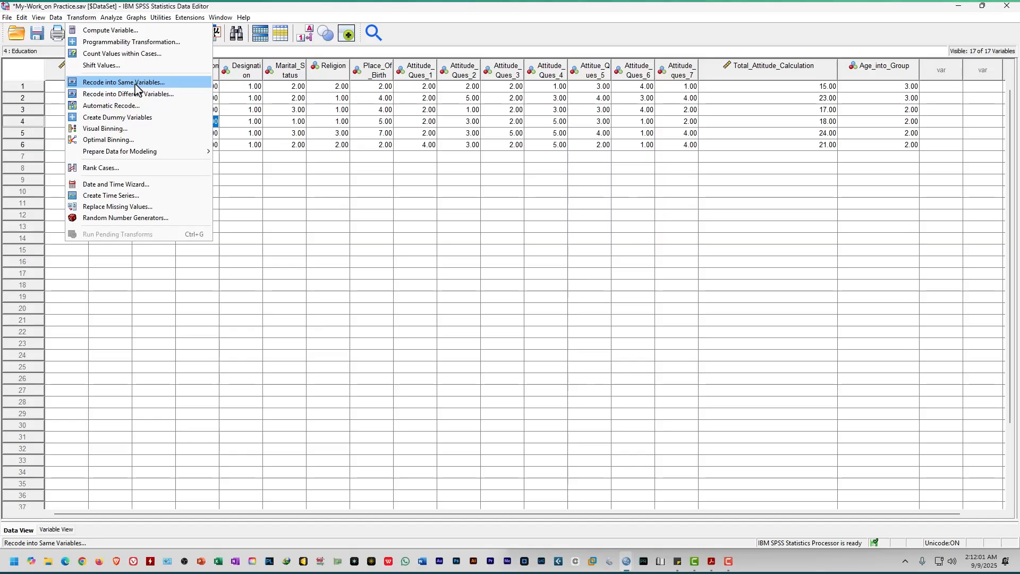
{"action": "left_click", "coordinate": [349, 16]}
{"action": "left_click", "coordinate": [295, 214]}
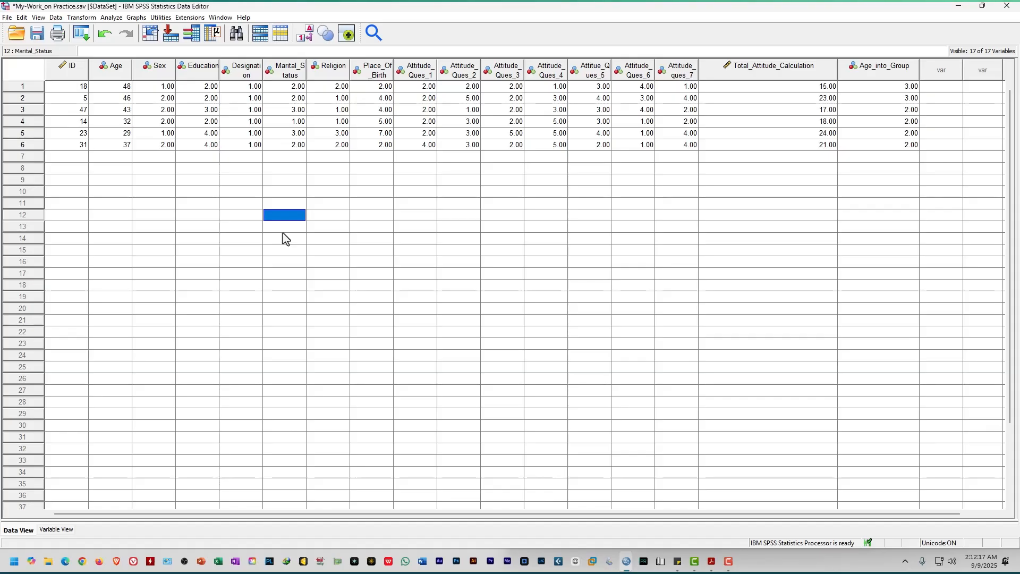
{"action": "left_click", "coordinate": [366, 238]}
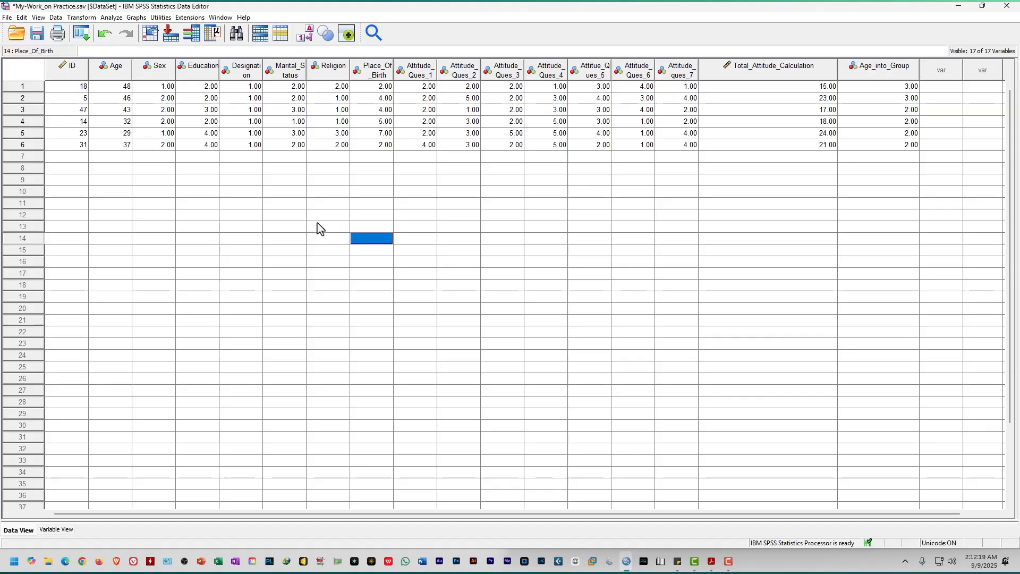
{"action": "left_click", "coordinate": [265, 225]}
{"action": "left_click", "coordinate": [240, 181]}
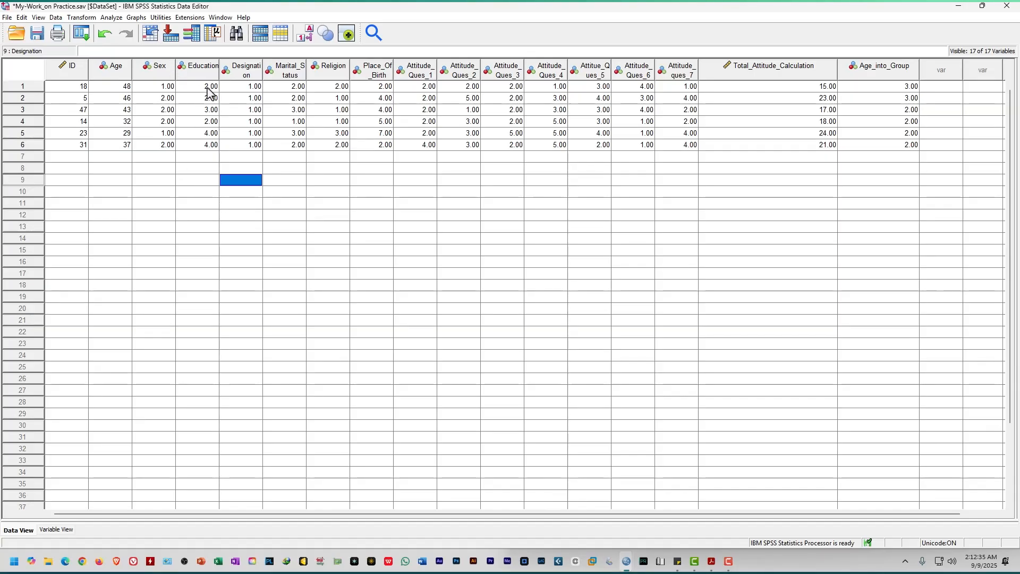
{"action": "left_click", "coordinate": [266, 208]}
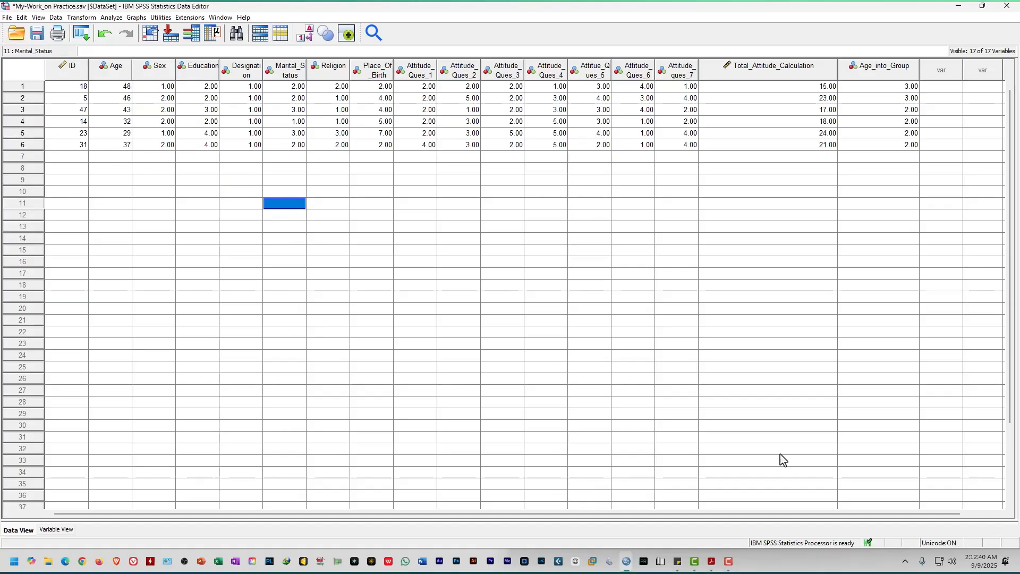
Switch to Acrobat and compare the Education options in the 6 set data collected PDF with those in the research sample questionnaire
{"action": "left_click", "coordinate": [711, 561]}
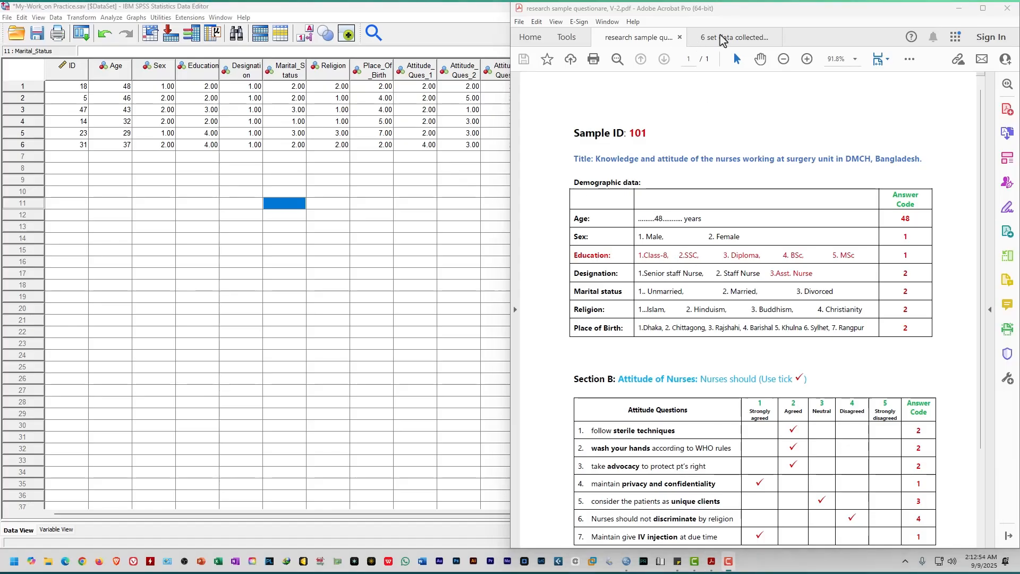
{"action": "left_click", "coordinate": [732, 38]}
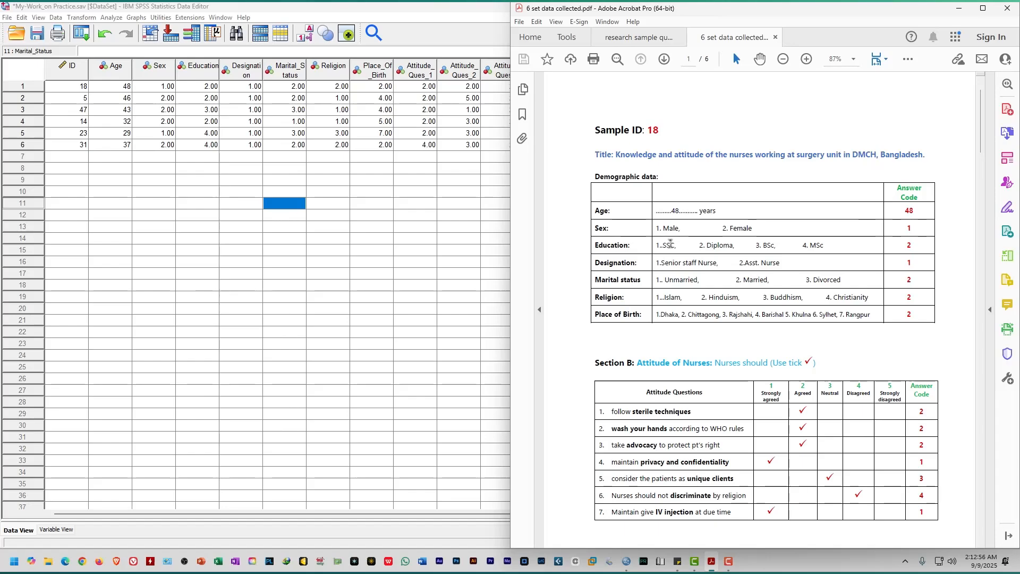
{"action": "left_click", "coordinate": [618, 42]}
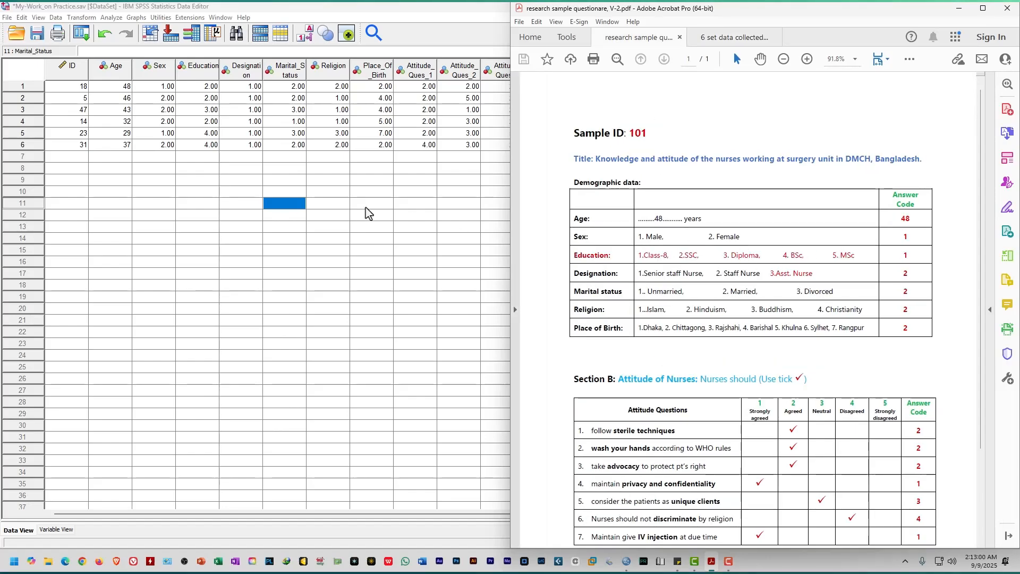
Set up a Recode into Same Variables for the Education level variable in SPSS and open its old and new values definition
{"action": "left_click", "coordinate": [82, 17]}
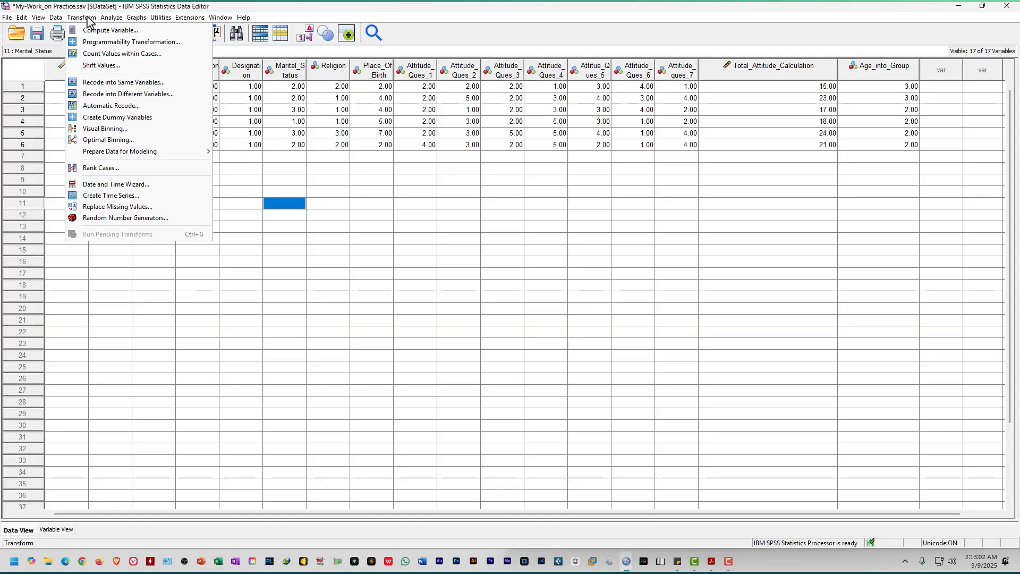
{"action": "left_click", "coordinate": [159, 85]}
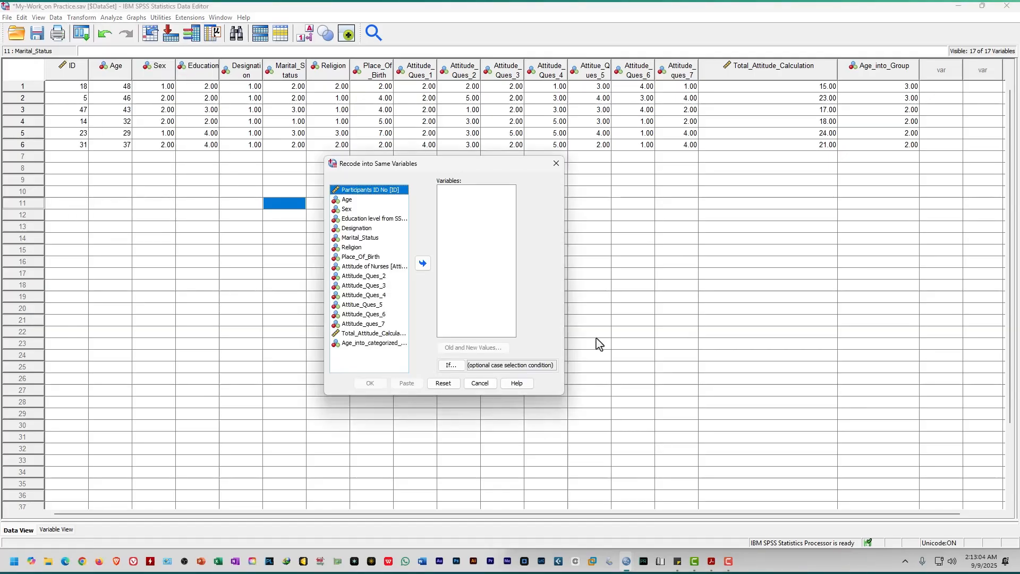
{"action": "left_click_drag", "start_coordinate": [410, 173], "coordinate": [472, 231]}
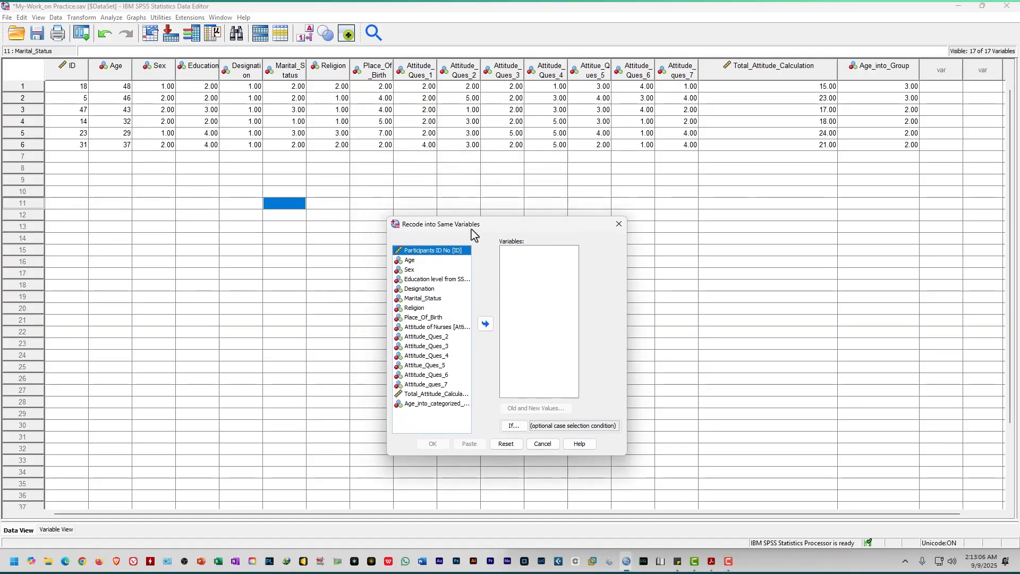
{"action": "left_click", "coordinate": [424, 280]}
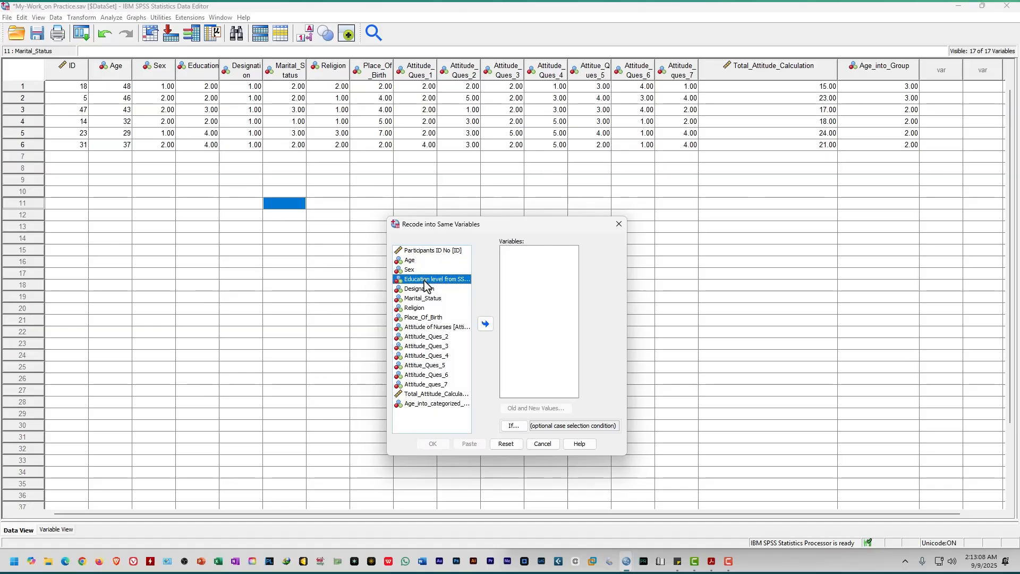
{"action": "left_click", "coordinate": [486, 325]}
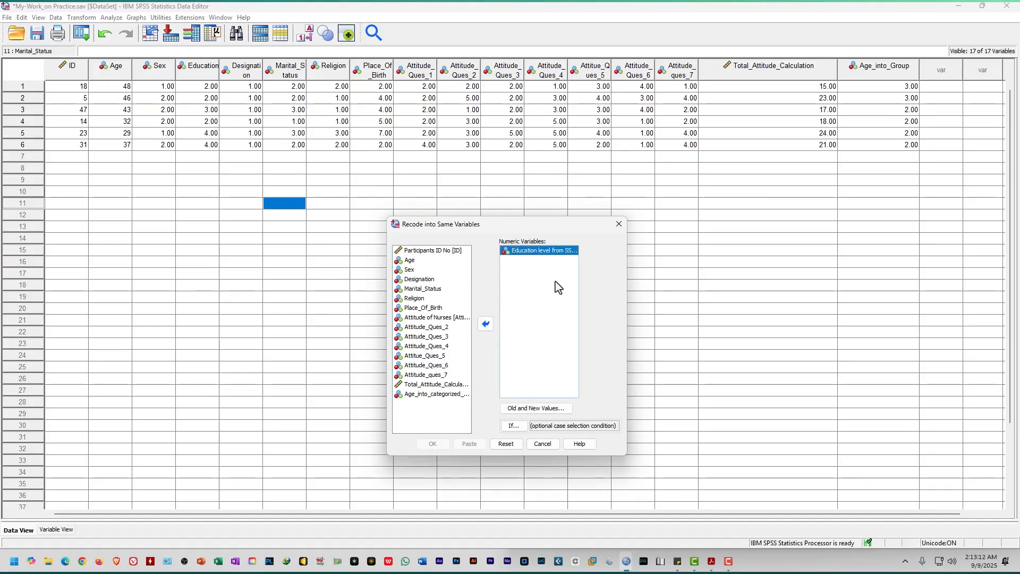
{"action": "left_click", "coordinate": [554, 408]}
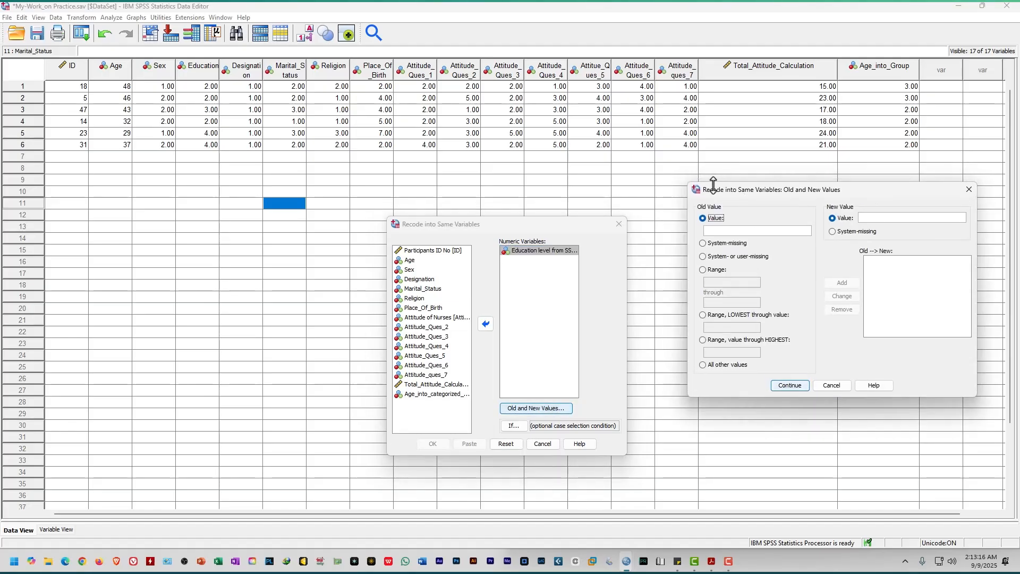
{"action": "left_click_drag", "start_coordinate": [717, 197], "coordinate": [655, 178]}
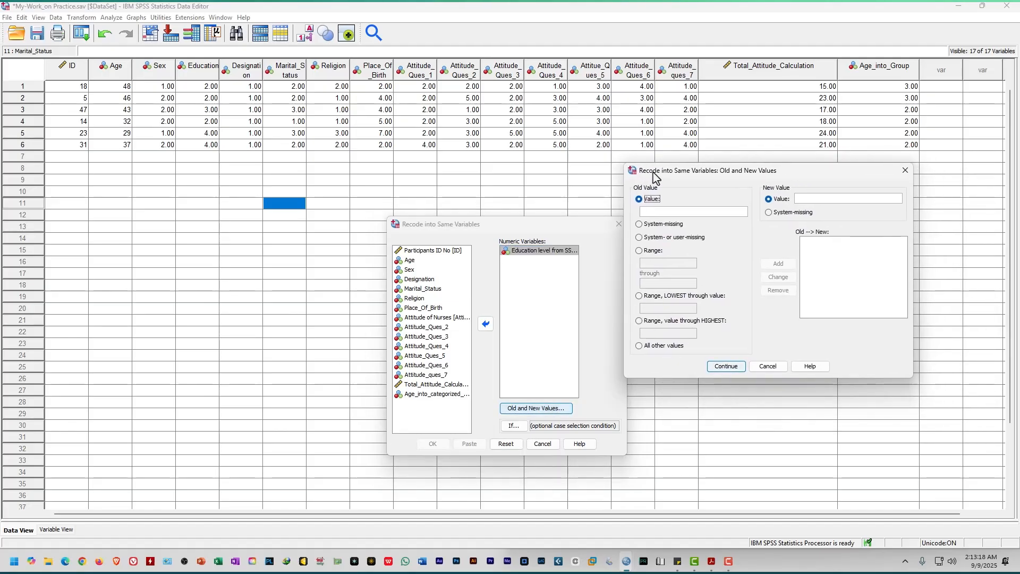
Check the old and new Education code numbers in the two questionnaire PDFs in Acrobat, then return to the SPSS recode definition
{"action": "left_click", "coordinate": [711, 561]}
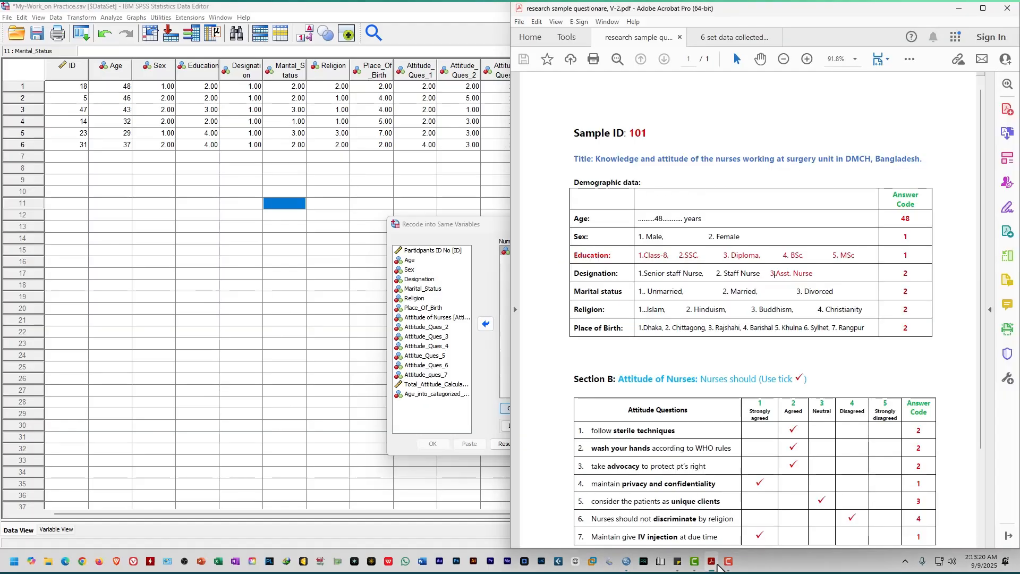
{"action": "left_click", "coordinate": [690, 42]}
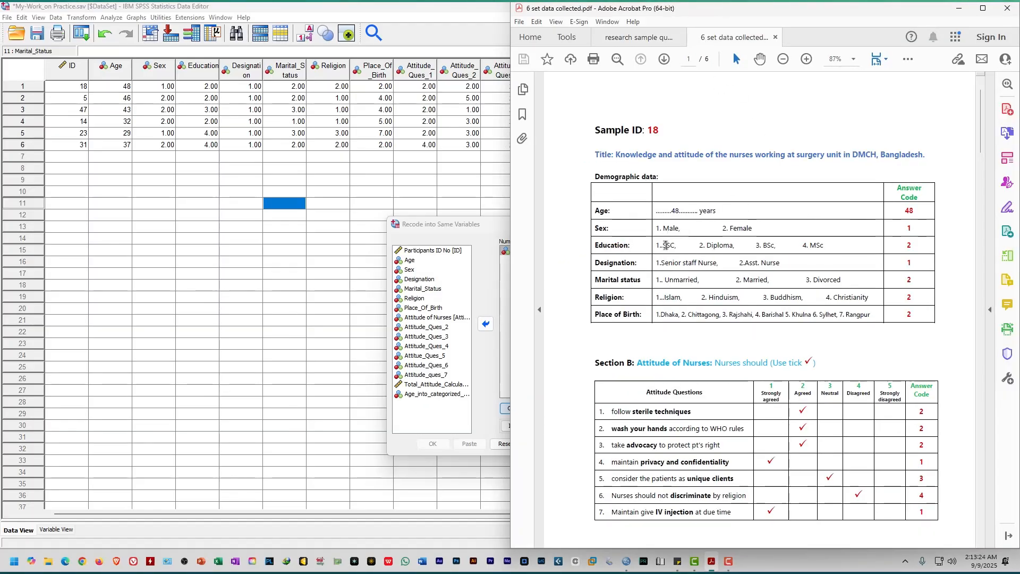
{"action": "left_click", "coordinate": [628, 38]}
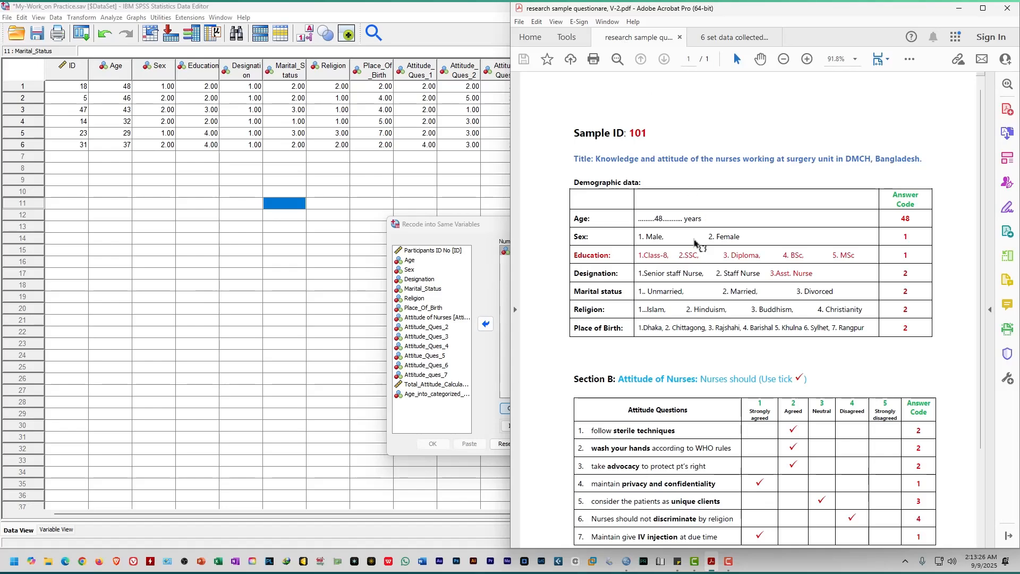
{"action": "left_click", "coordinate": [710, 41]}
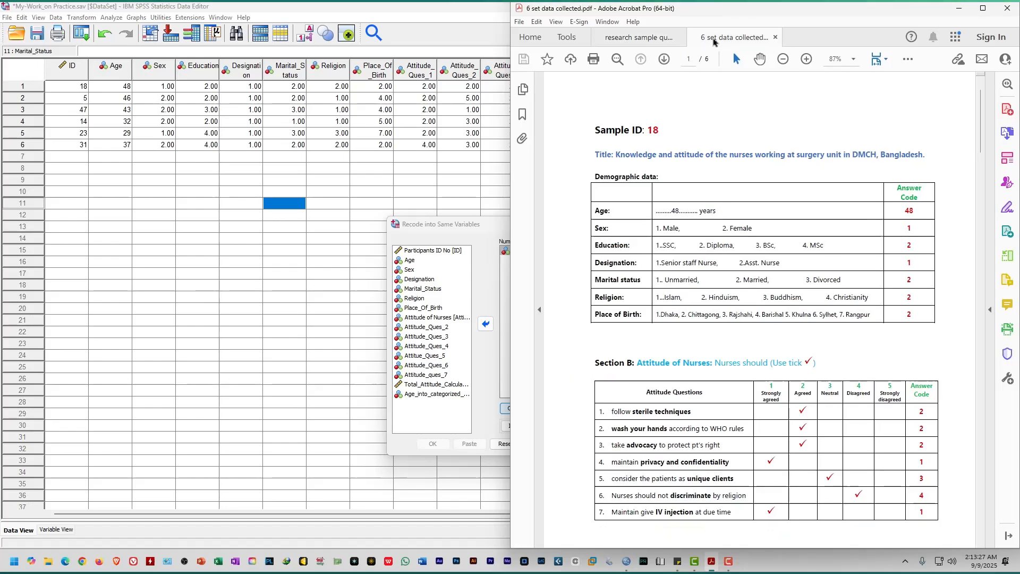
{"action": "left_click", "coordinate": [960, 9]}
Add Education recode rules that map old value 1 to 2 and old value 2 to 3
{"action": "left_click", "coordinate": [672, 212]}
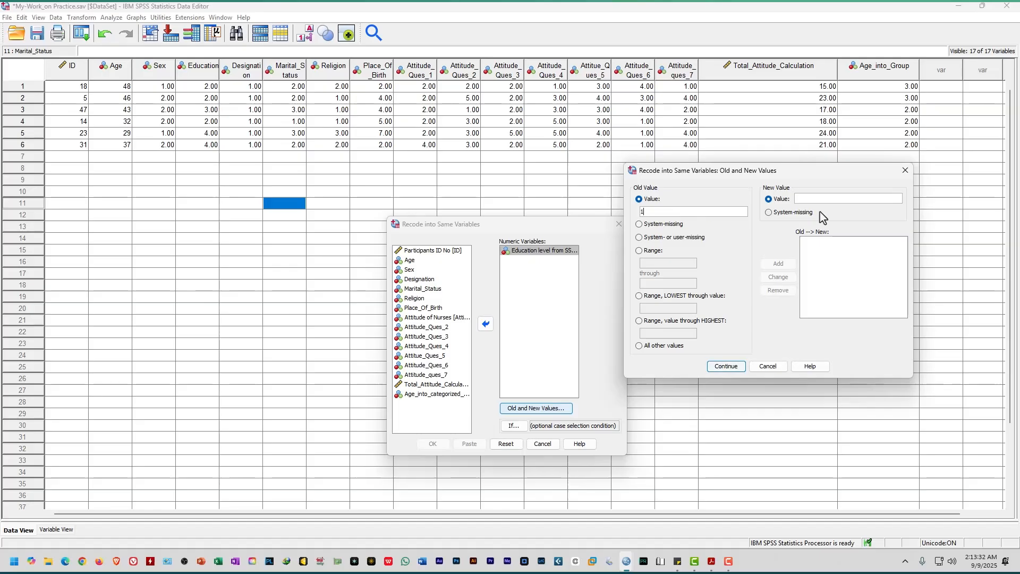
{"action": "left_click", "coordinate": [824, 198]}
{"action": "type", "text": "2"}
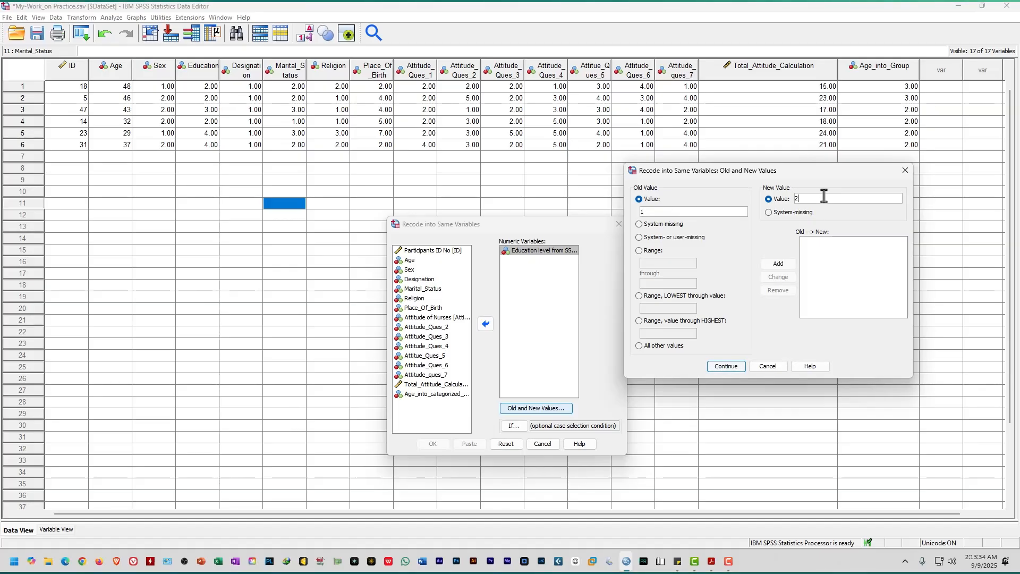
{"action": "left_click", "coordinate": [778, 264]}
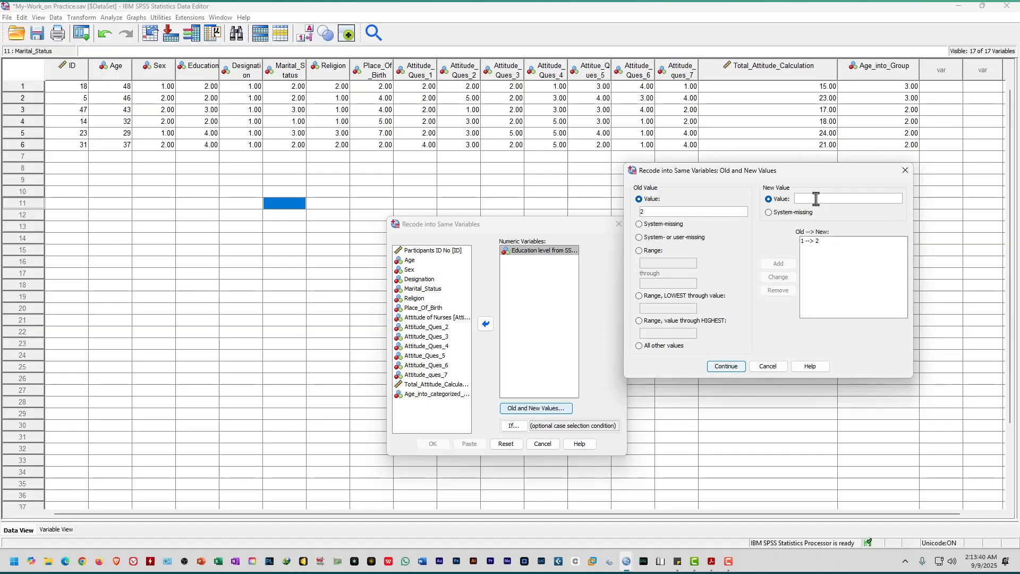
{"action": "type", "text": "3"}
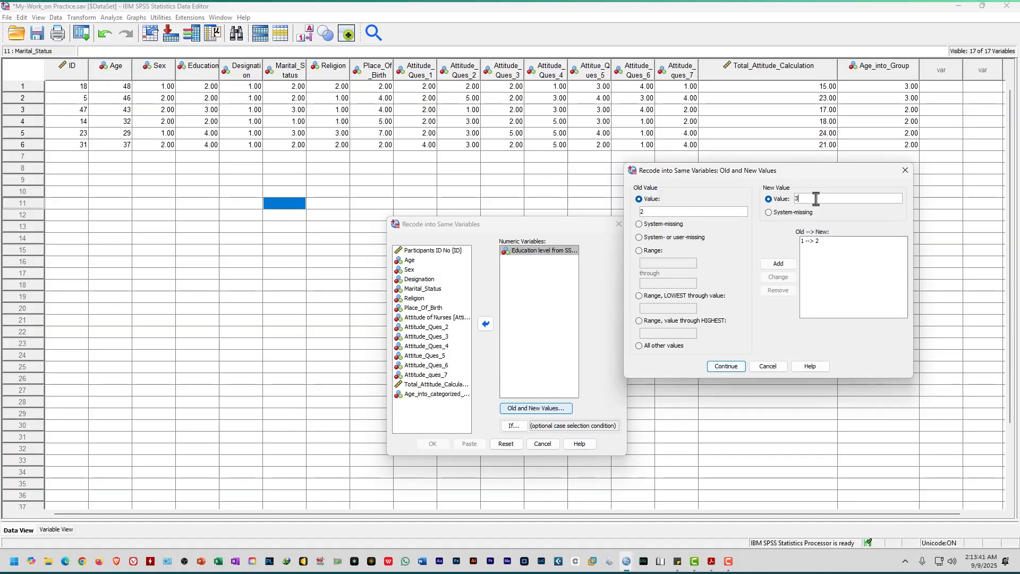
{"action": "left_click", "coordinate": [778, 264]}
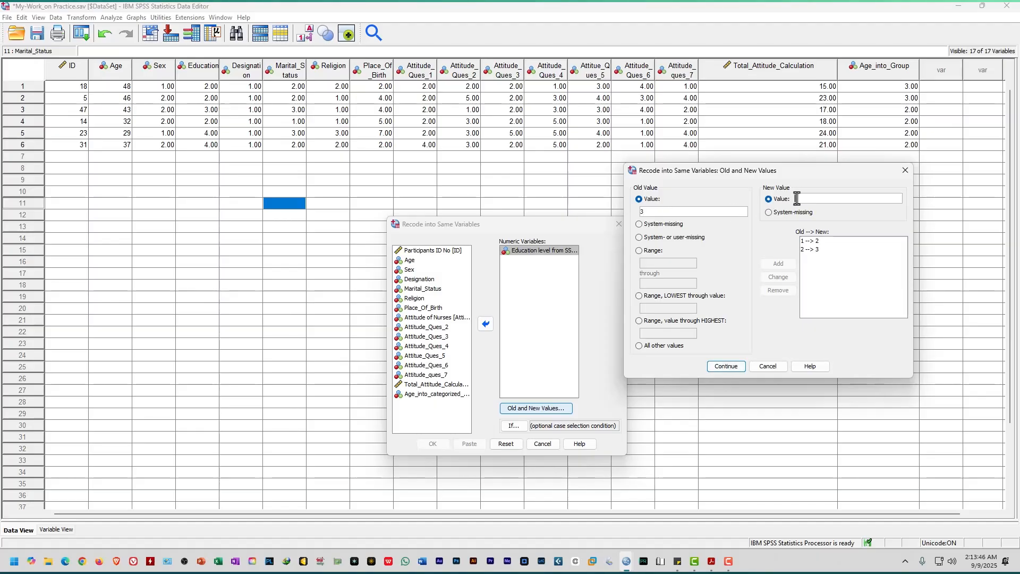
Add Education recode rules that map old value 3 to 4 and old value 4 to 5
{"action": "left_click", "coordinate": [797, 199]}
{"action": "type", "text": "4"}
{"action": "left_click", "coordinate": [778, 264]}
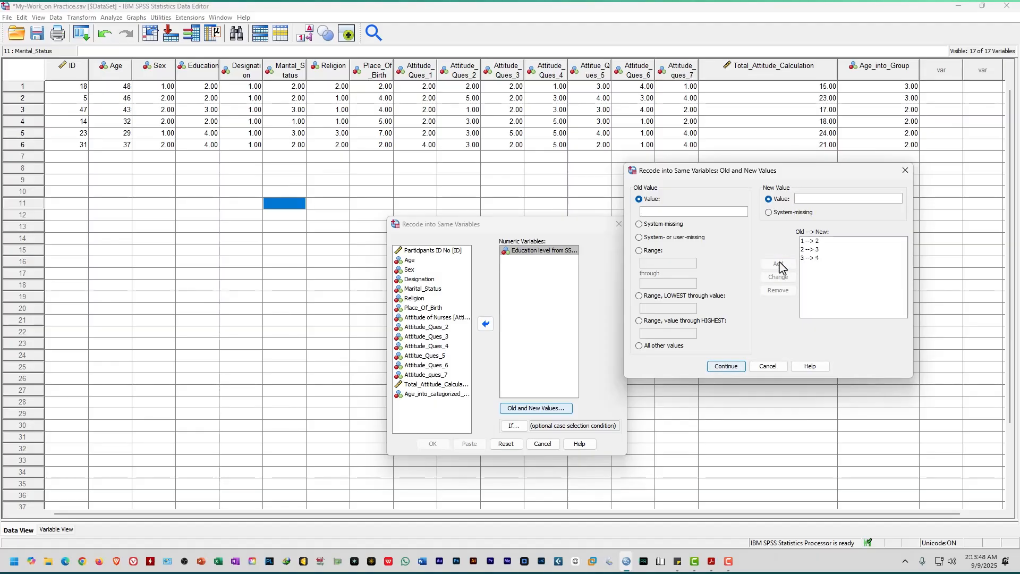
{"action": "left_click", "coordinate": [661, 212]}
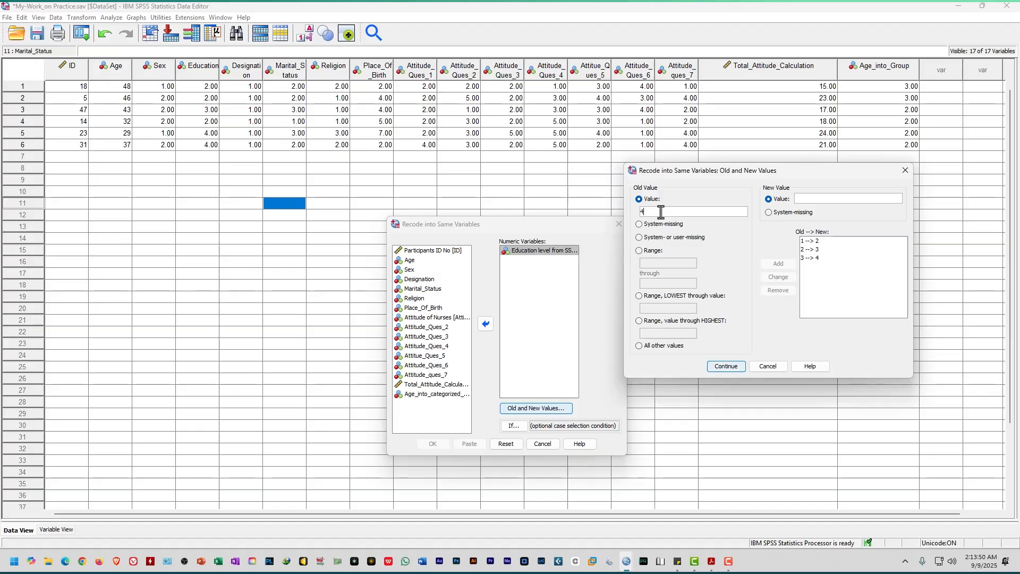
{"action": "type", "text": "4"}
{"action": "left_click", "coordinate": [805, 196]}
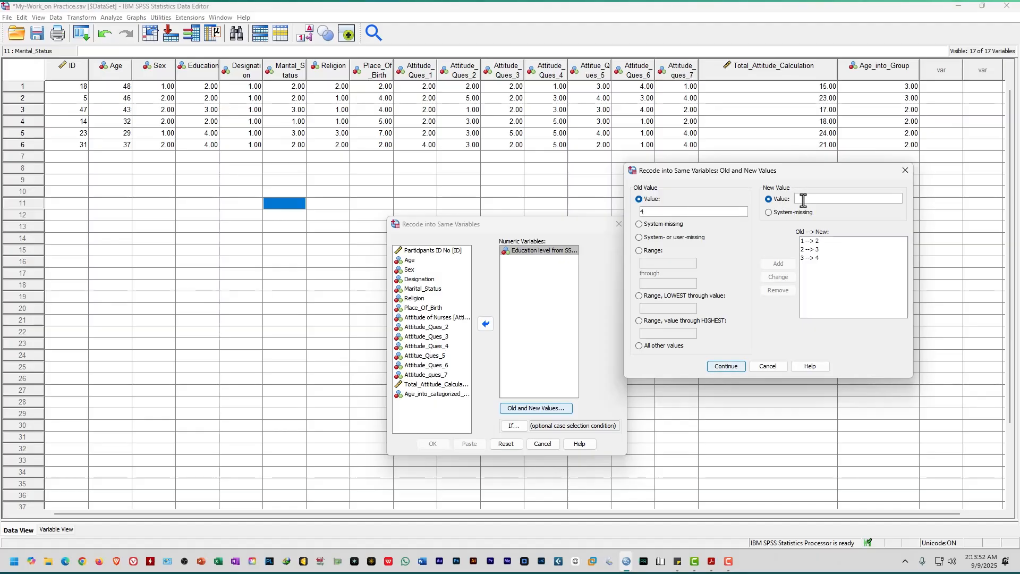
{"action": "type", "text": "5"}
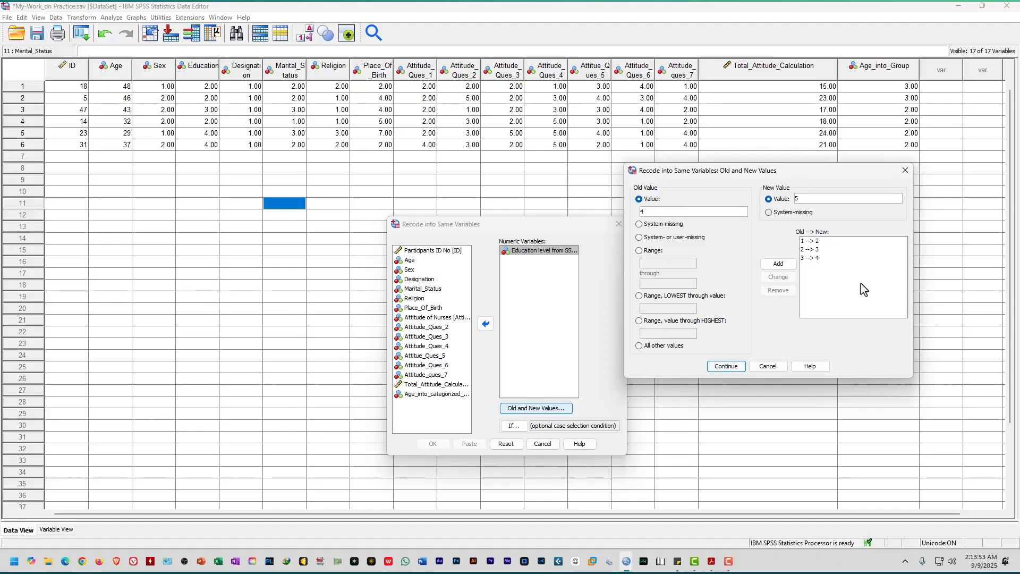
{"action": "left_click", "coordinate": [785, 265]}
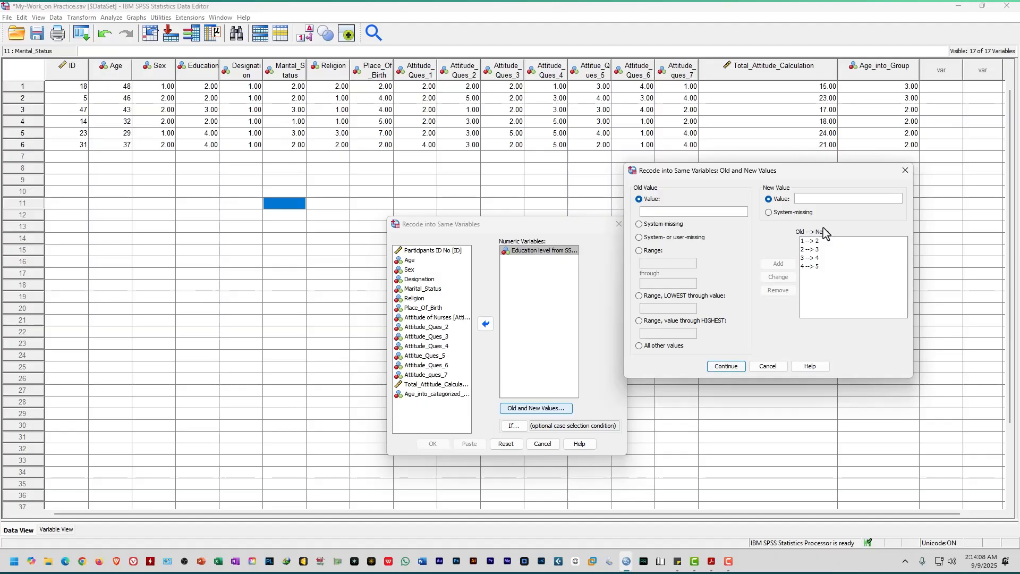
Accept the value mappings, run the recode on Education, and return from the output viewer to the dataset
{"action": "left_click", "coordinate": [727, 367]}
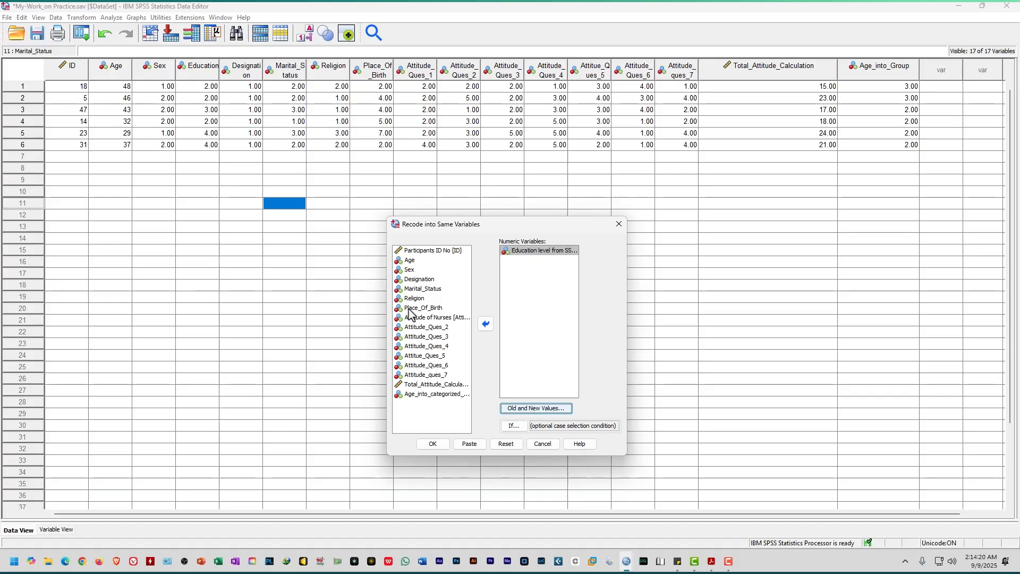
{"action": "left_click", "coordinate": [433, 444]}
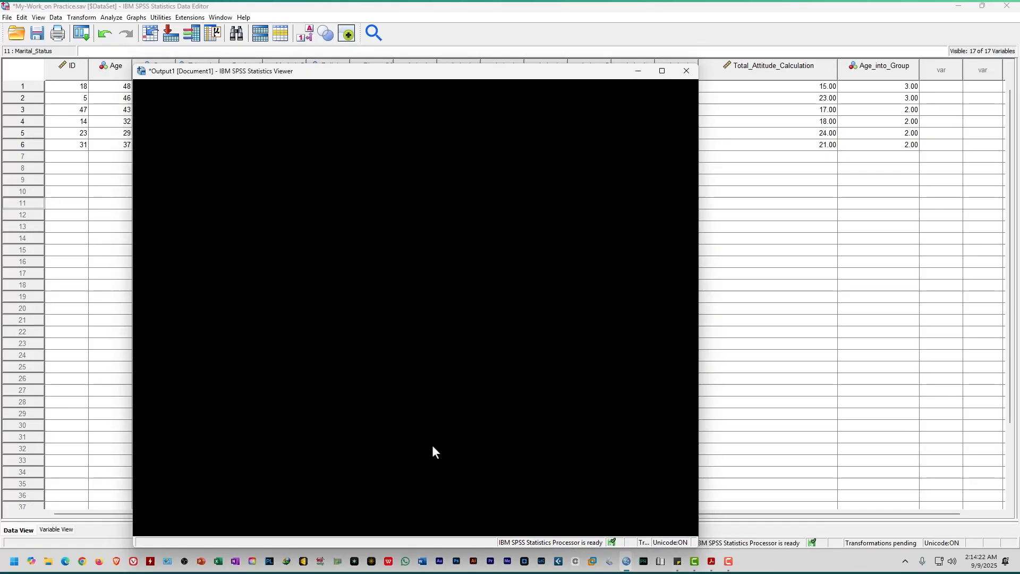
{"action": "left_click", "coordinate": [637, 73]}
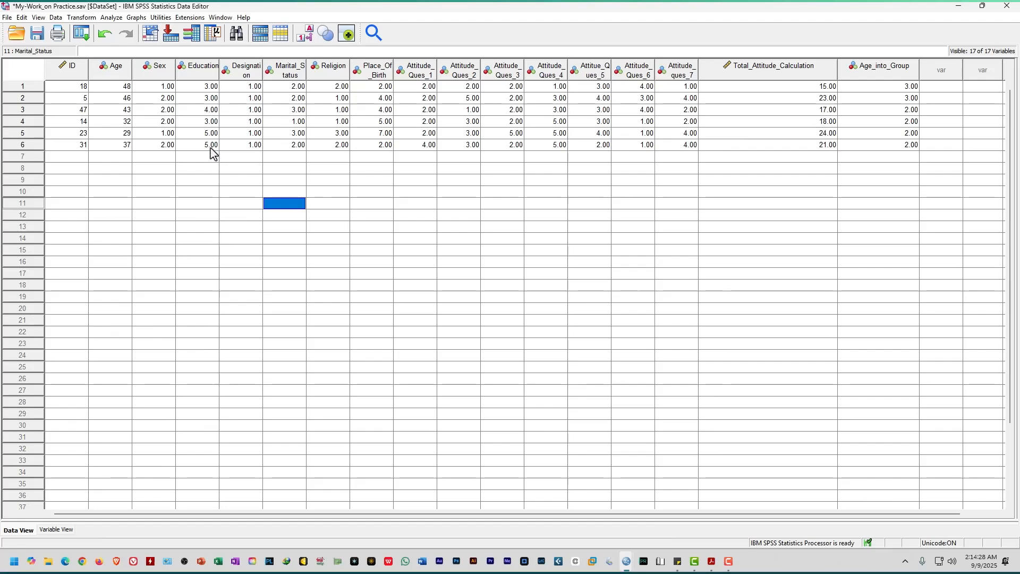
{"action": "left_click", "coordinate": [409, 238]}
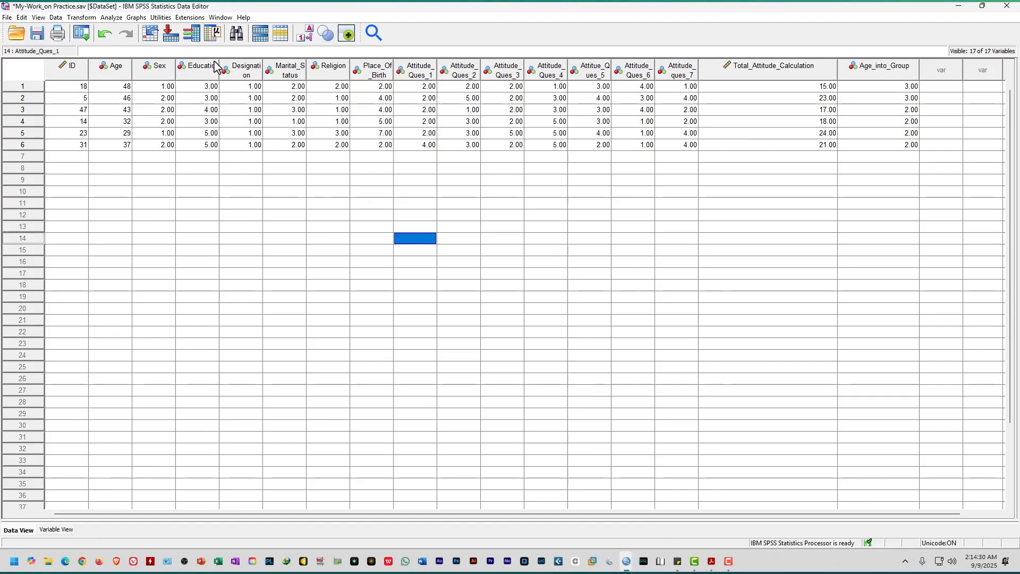
{"action": "left_click", "coordinate": [311, 217]}
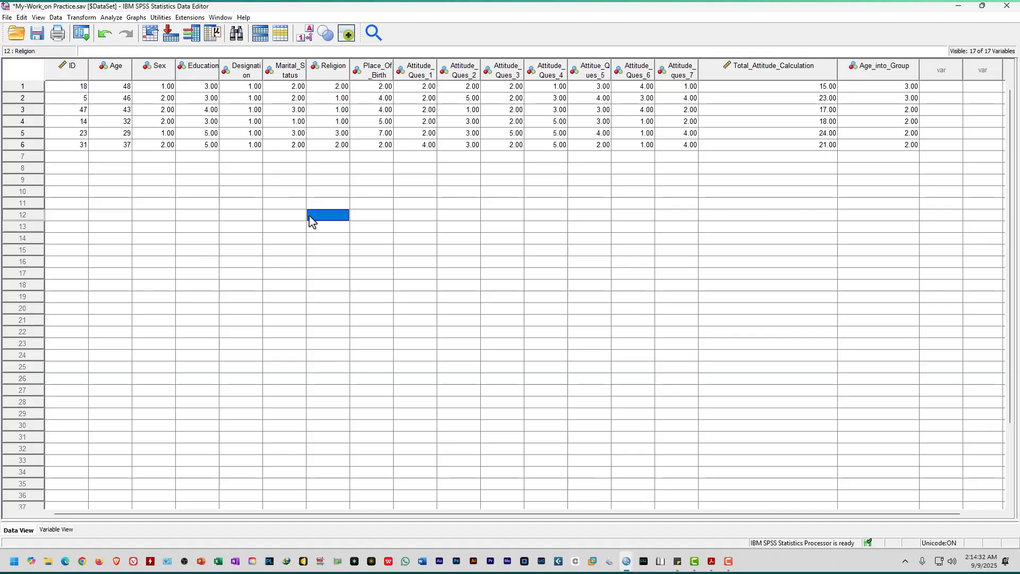
Review the value labels defined for the Education variable, then close them without changes
{"action": "left_click", "coordinate": [56, 530]}
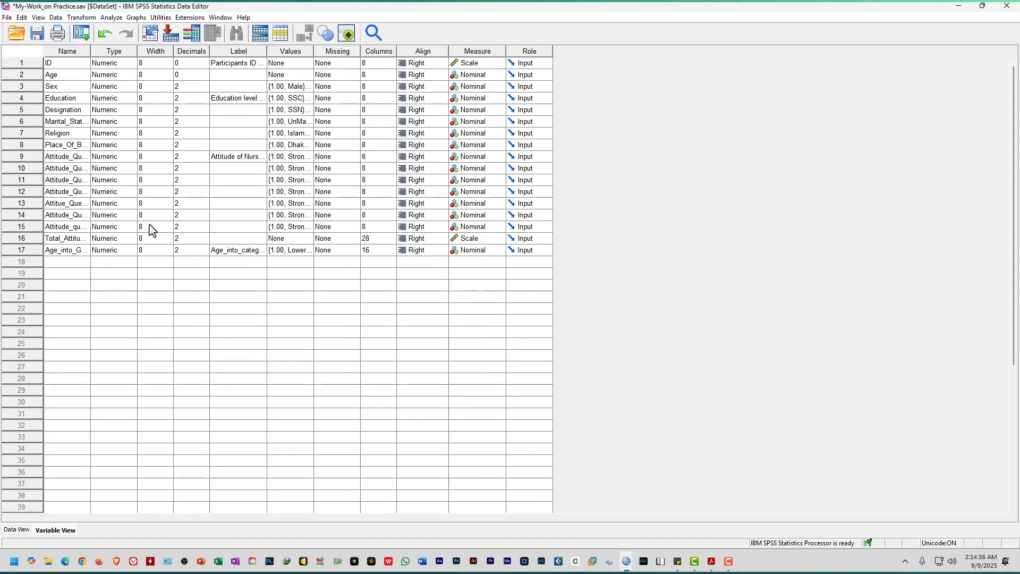
{"action": "left_click", "coordinate": [68, 86]}
{"action": "left_click", "coordinate": [65, 98]}
{"action": "left_click", "coordinate": [30, 104]}
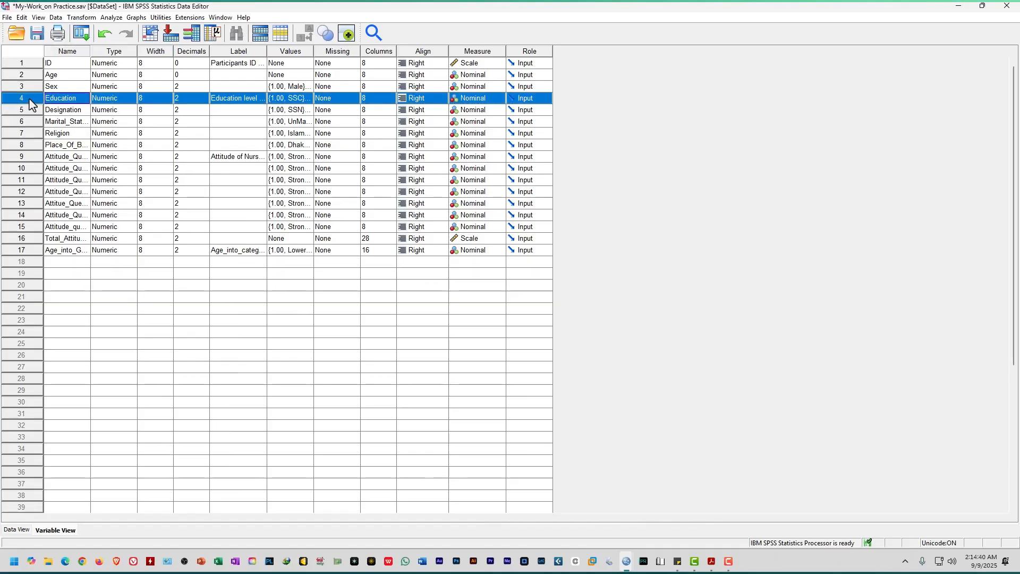
{"action": "left_click", "coordinate": [308, 98]}
{"action": "left_click", "coordinate": [310, 98]}
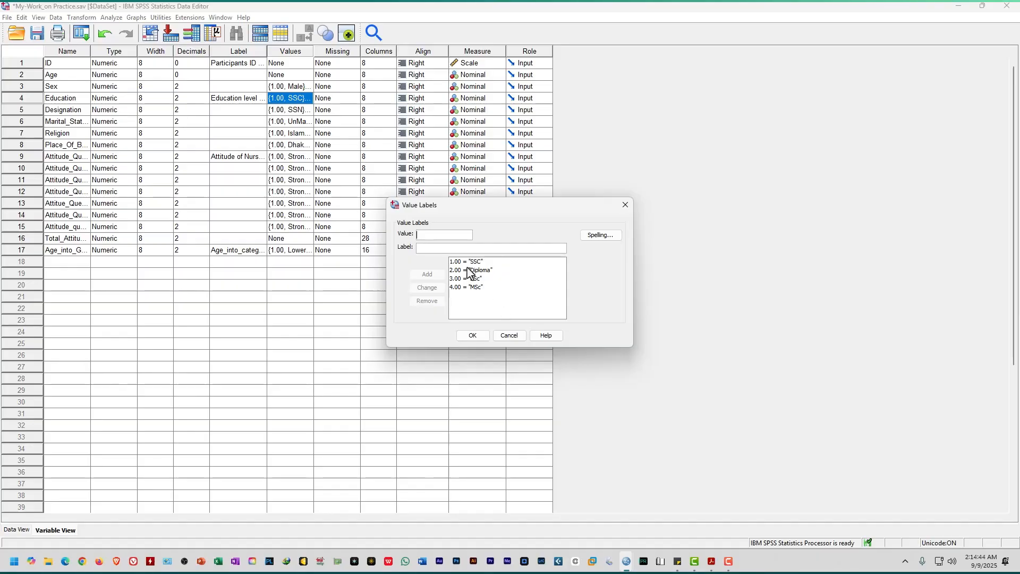
{"action": "left_click", "coordinate": [516, 335]}
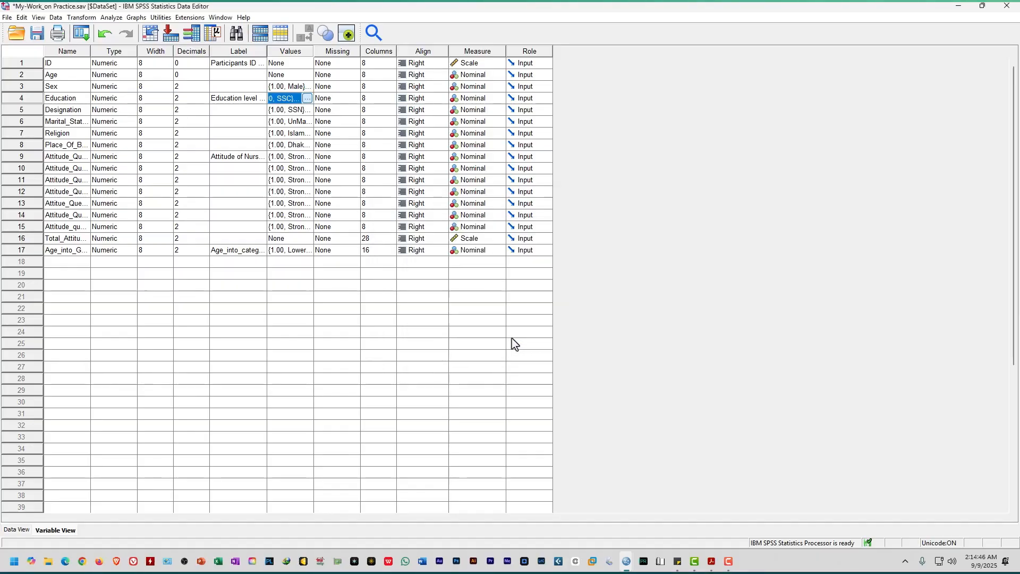
Inspect the recoded Education values of the cases in the dataset
{"action": "left_click", "coordinate": [17, 529]}
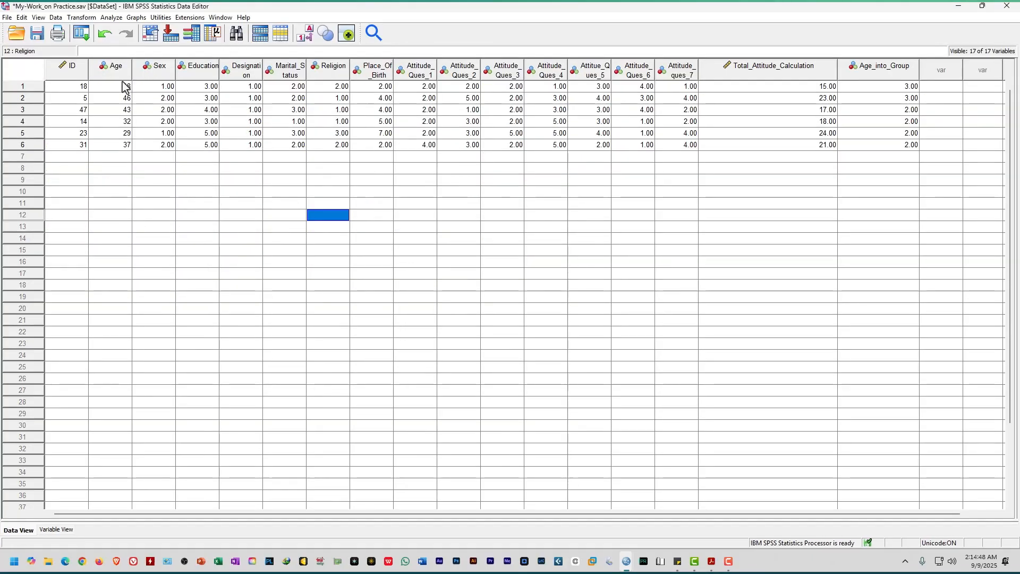
{"action": "left_click", "coordinate": [208, 88]}
{"action": "left_click", "coordinate": [210, 109]}
{"action": "left_click", "coordinate": [210, 133]}
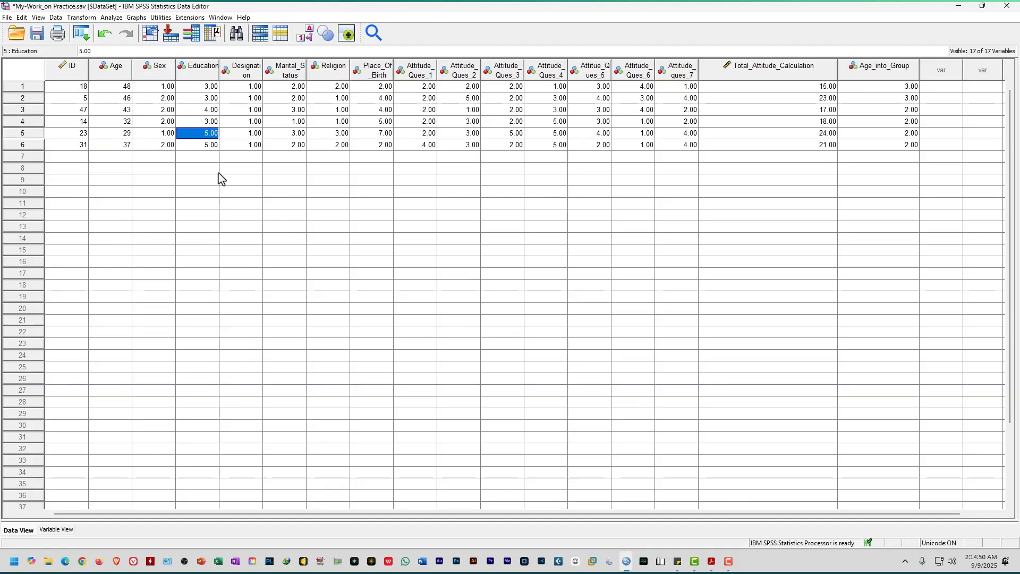
{"action": "left_click", "coordinate": [240, 181]}
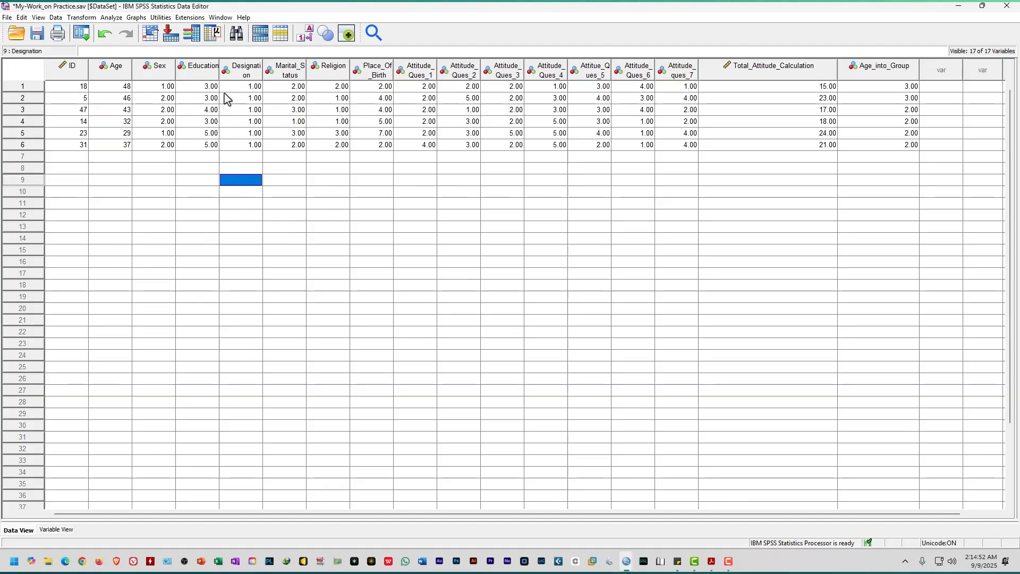
{"action": "left_click", "coordinate": [209, 87]}
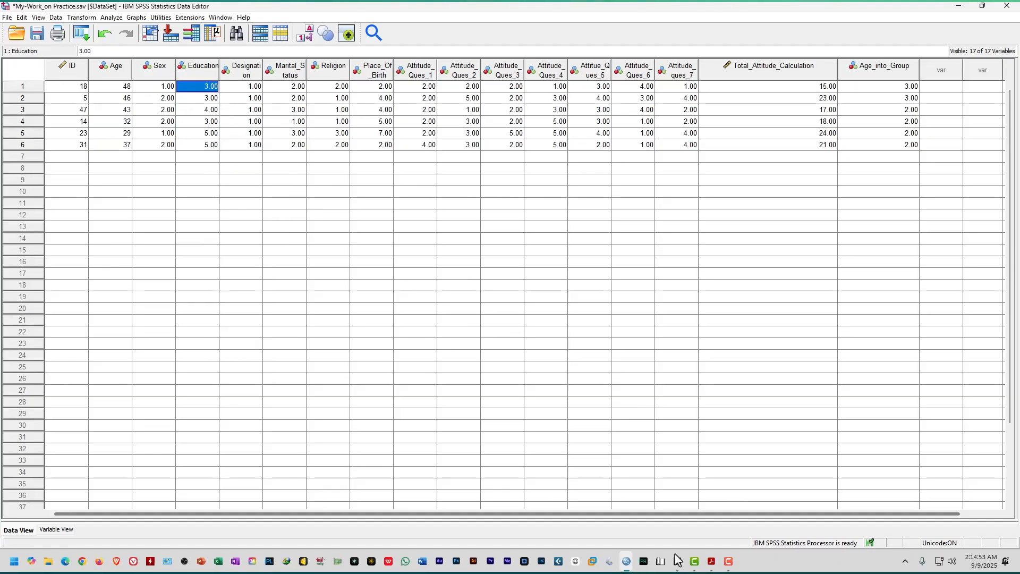
Switch to Acrobat and compare the Education code for sample ID 18 with the revised questionnaire's Diploma option
{"action": "left_click", "coordinate": [712, 561]}
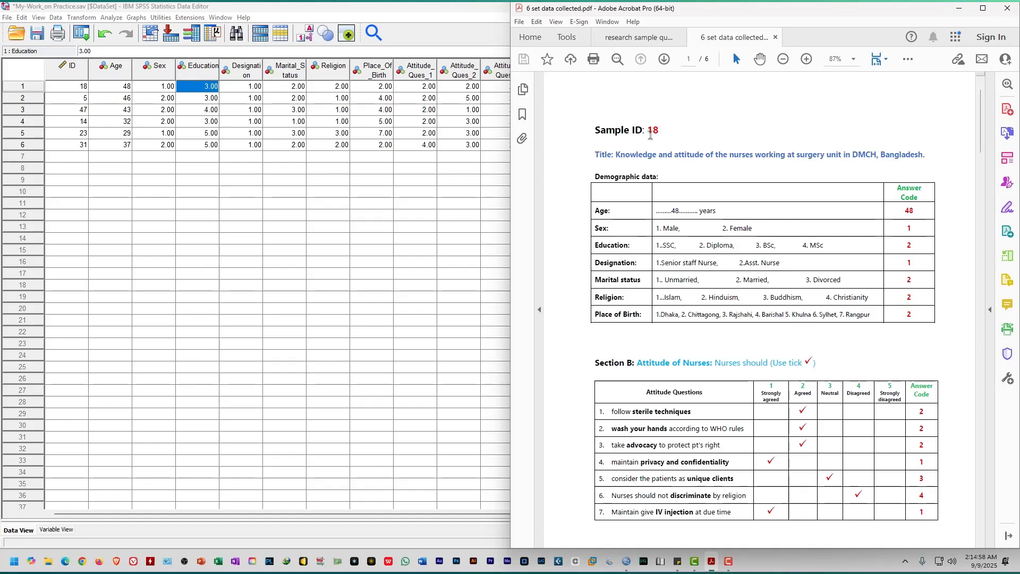
{"action": "left_click_drag", "start_coordinate": [647, 134], "coordinate": [664, 134]}
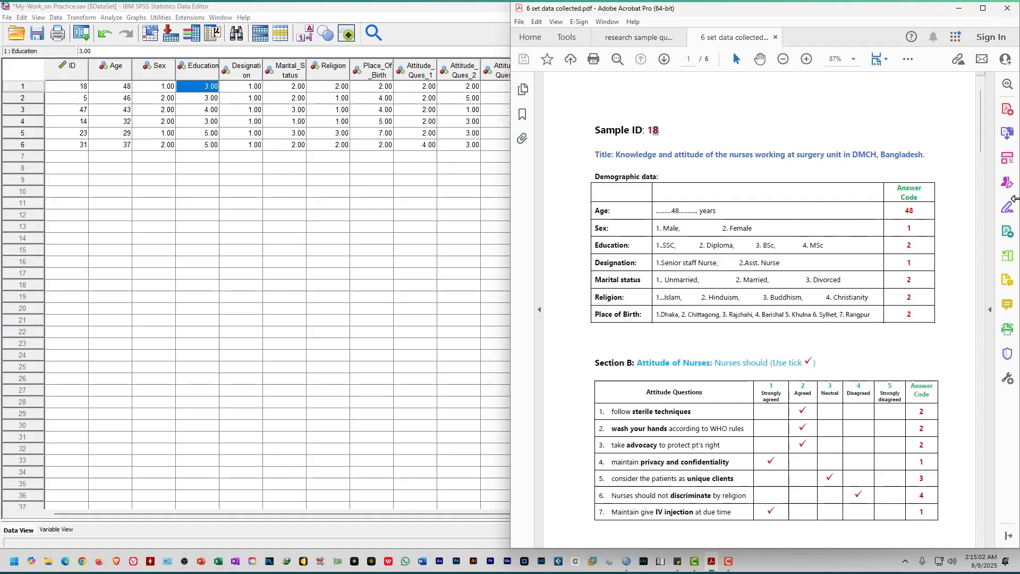
{"action": "double_click", "coordinate": [908, 246]}
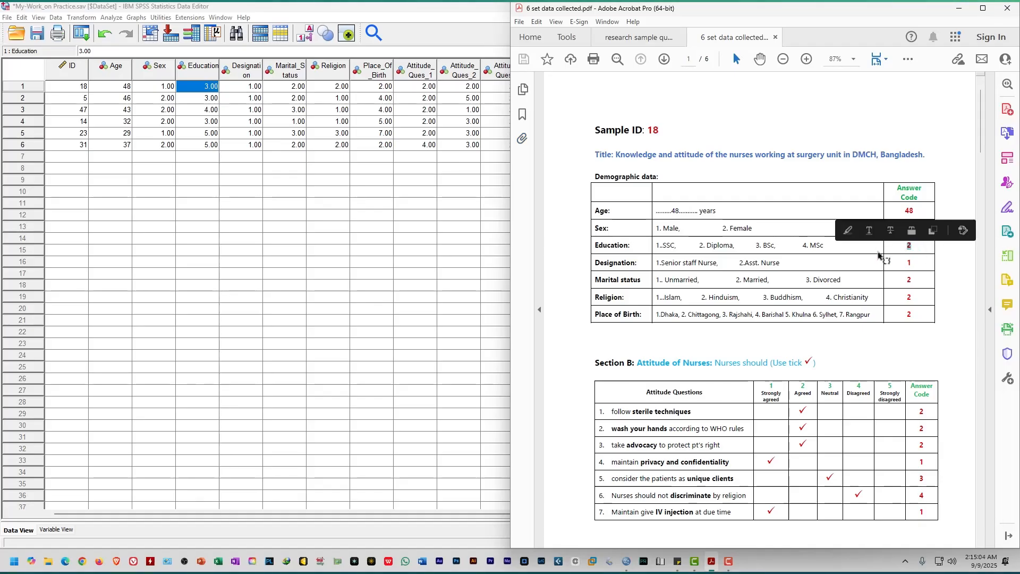
{"action": "left_click_drag", "start_coordinate": [700, 247], "coordinate": [736, 250]}
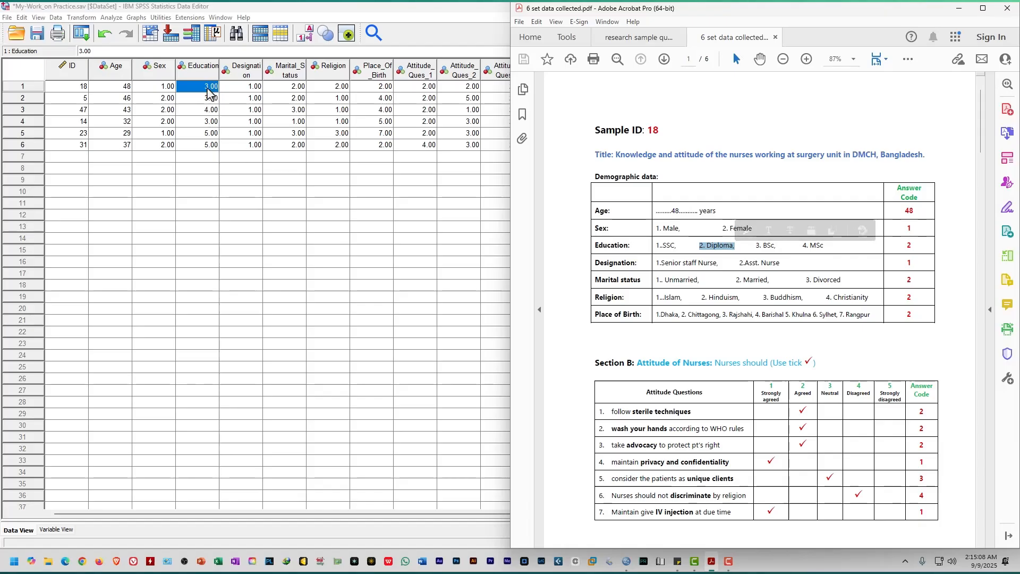
{"action": "left_click", "coordinate": [638, 37]}
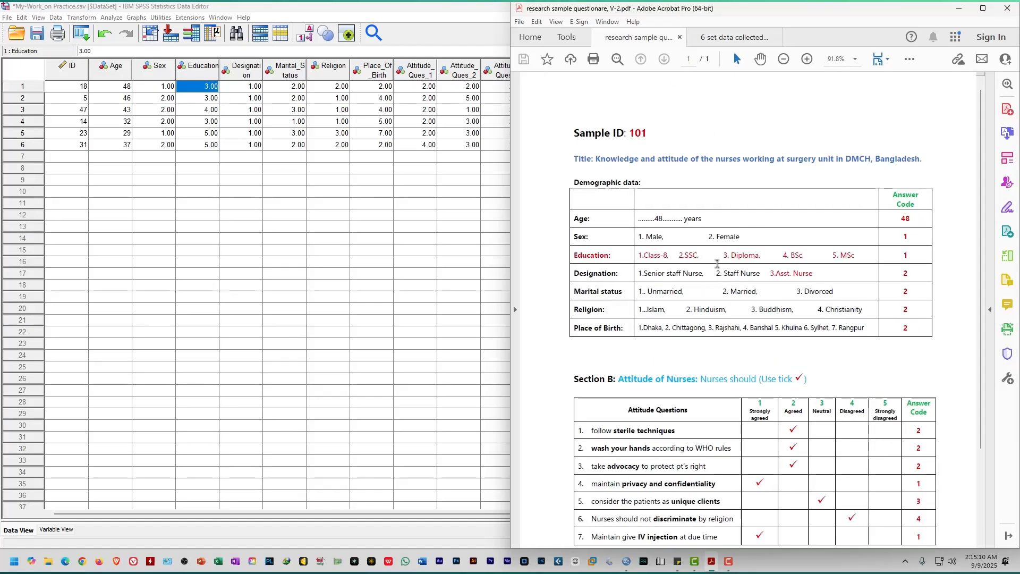
{"action": "left_click", "coordinate": [750, 256]}
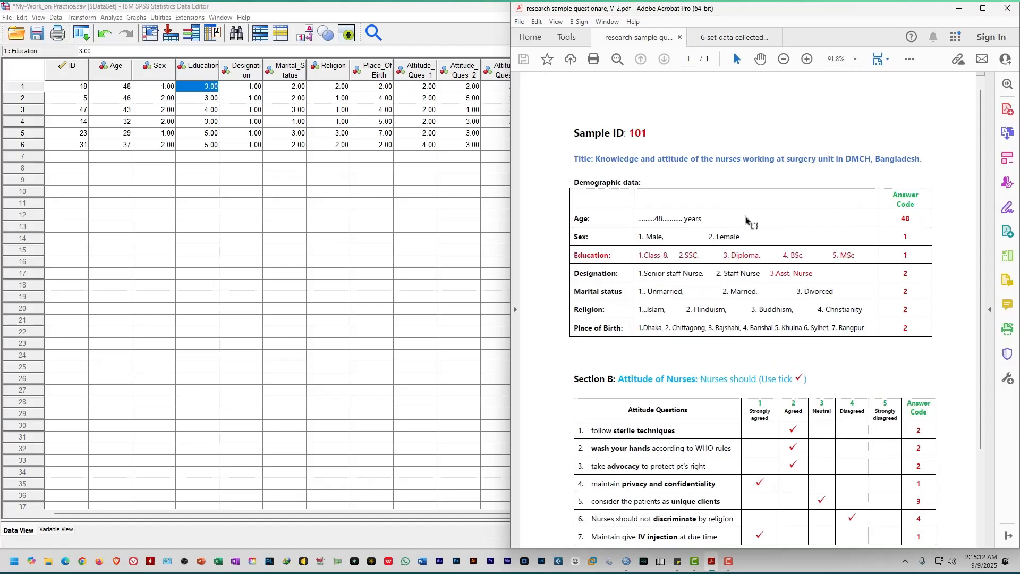
{"action": "left_click", "coordinate": [728, 46]}
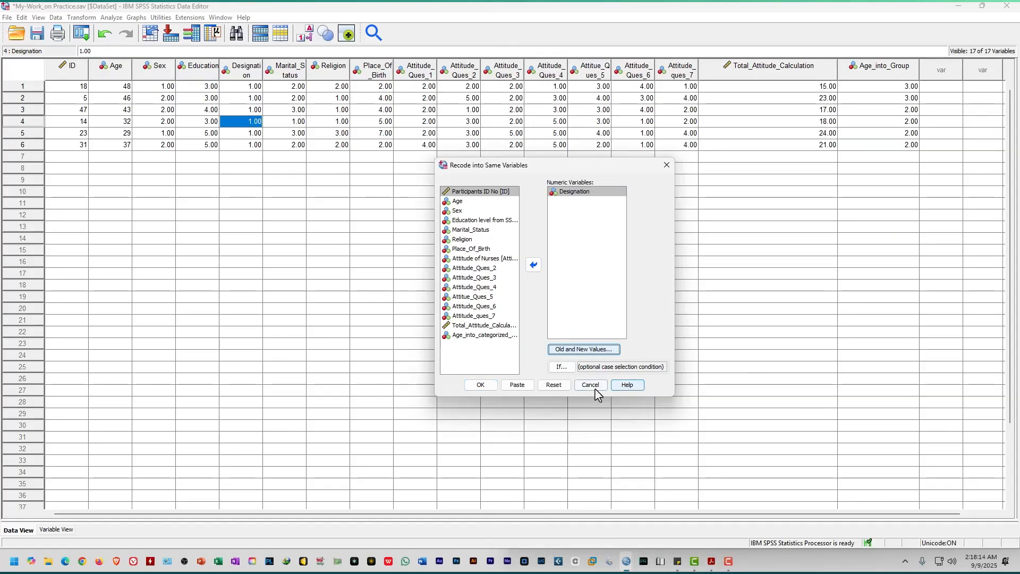
Cancel the Recode into Same Variables setup for Designation and return to the Education values in the dataset
{"action": "left_click", "coordinate": [592, 388]}
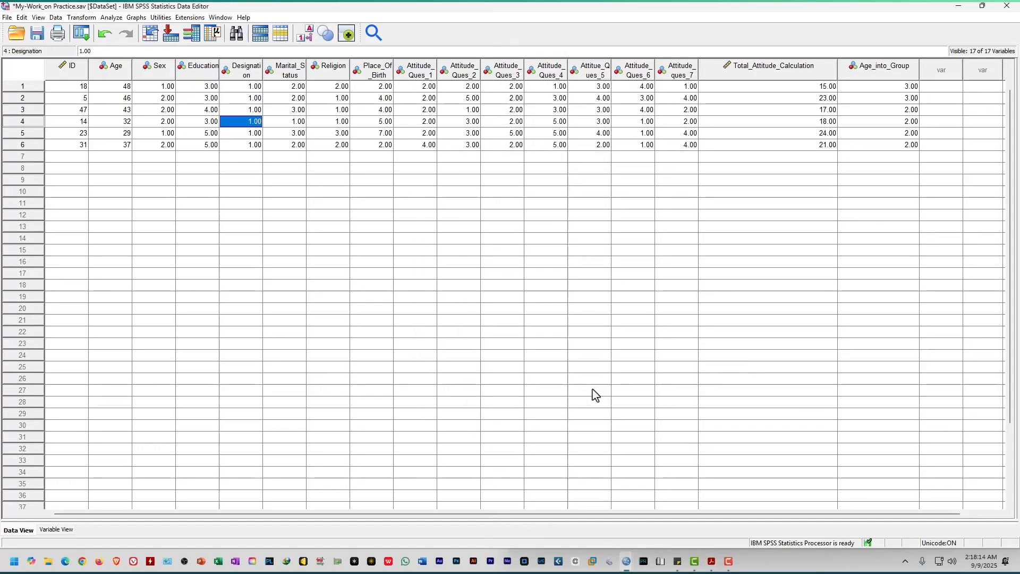
{"action": "left_click", "coordinate": [630, 262]}
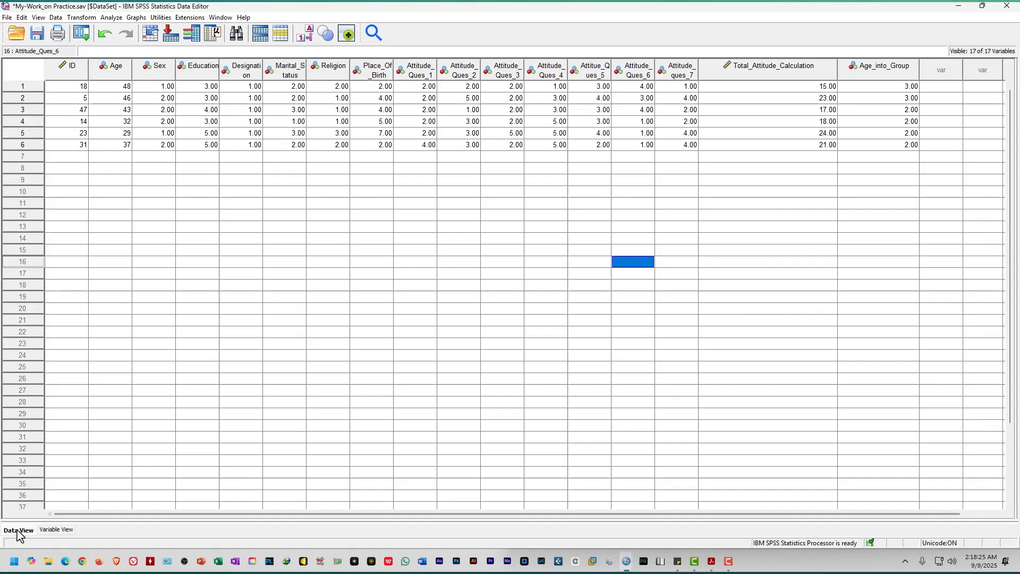
{"action": "left_click", "coordinate": [208, 98]}
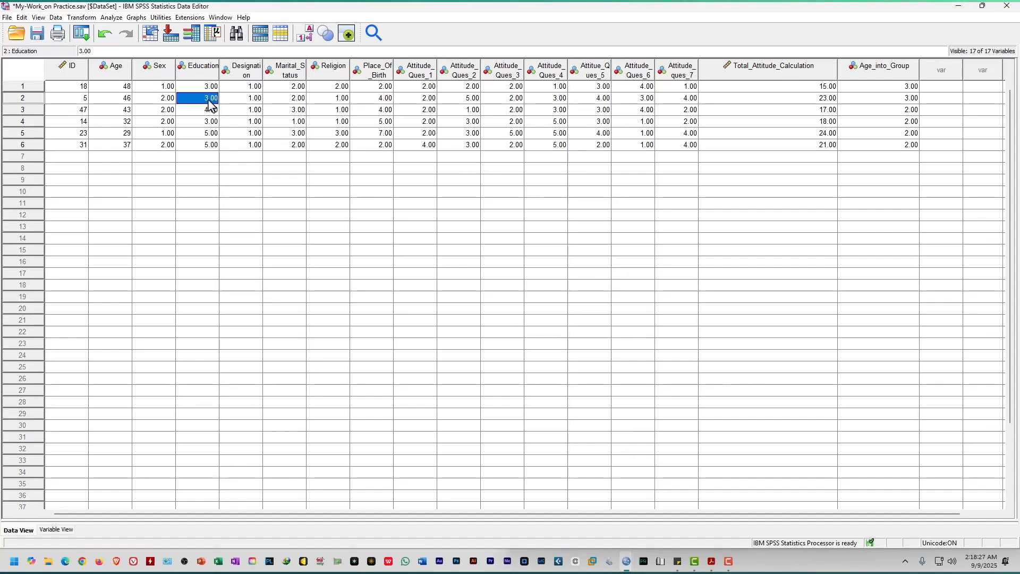
Compare Education's value labels with the revised questionnaire's Education options in Acrobat, then close the labels without changes
{"action": "left_click", "coordinate": [55, 529]}
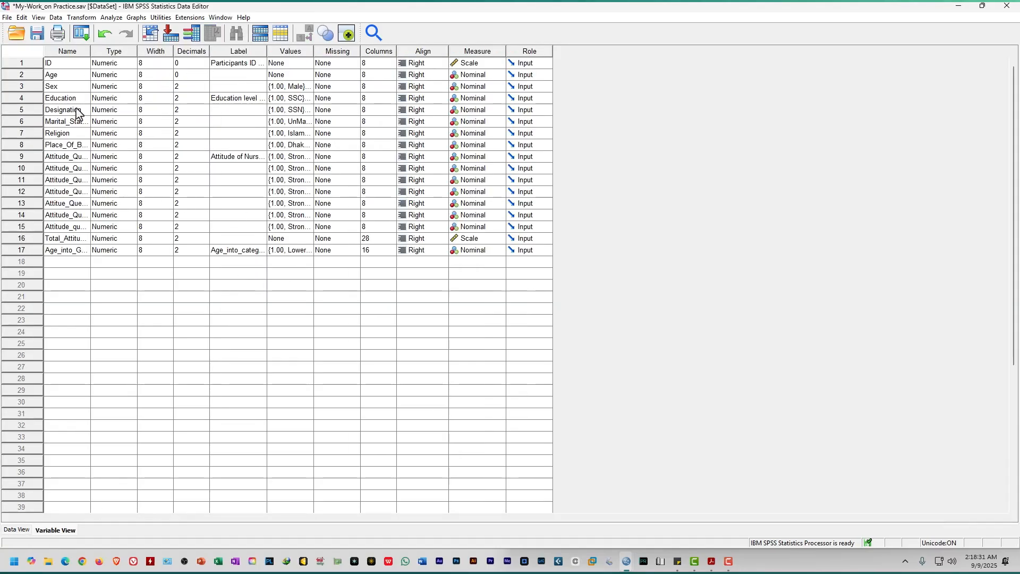
{"action": "left_click", "coordinate": [299, 102]}
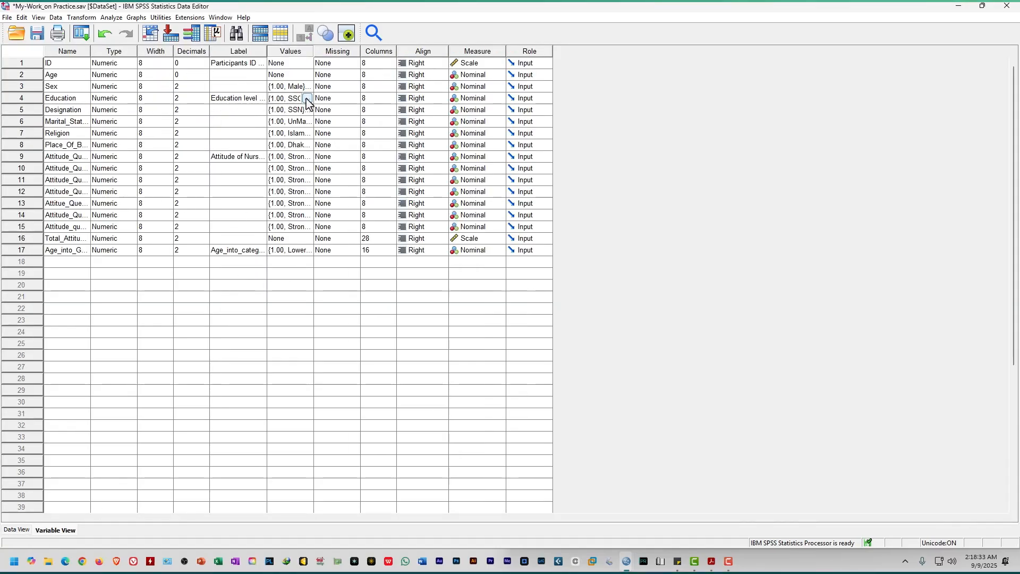
{"action": "left_click", "coordinate": [308, 100]}
{"action": "left_click_drag", "start_coordinate": [531, 209], "coordinate": [533, 208]}
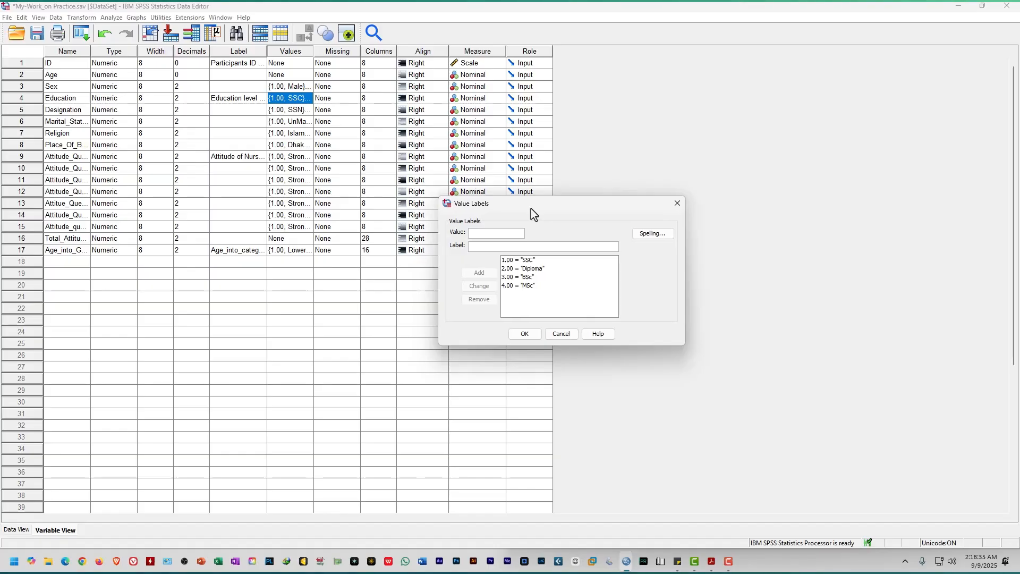
{"action": "left_click", "coordinate": [532, 260]}
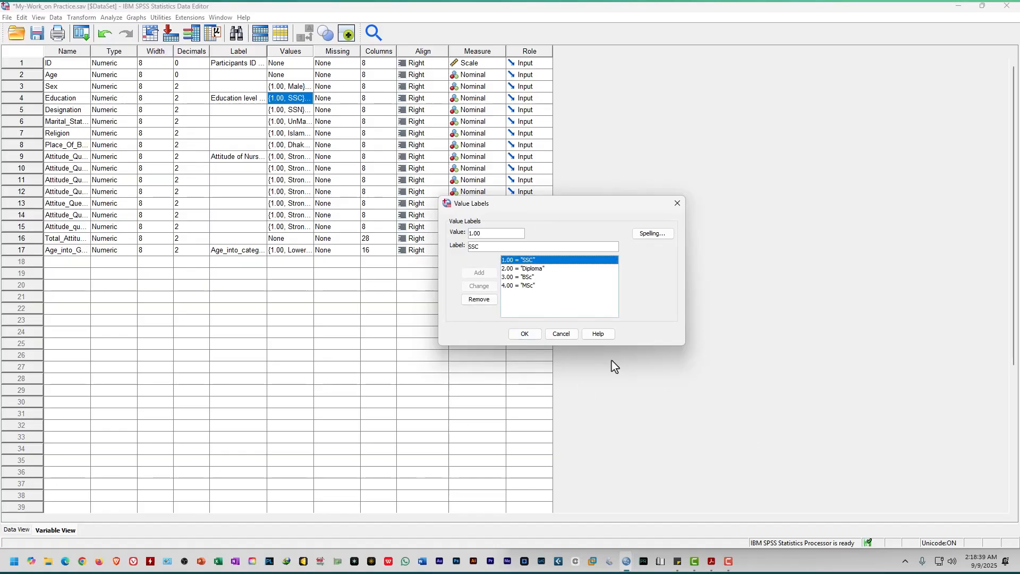
{"action": "left_click", "coordinate": [711, 562]}
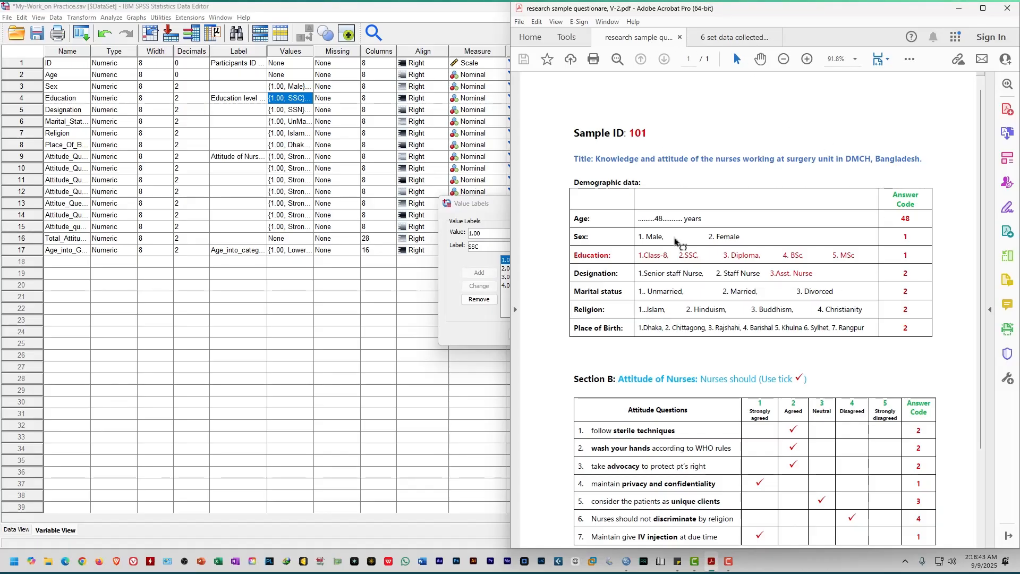
{"action": "left_click", "coordinate": [496, 212]}
{"action": "left_click_drag", "start_coordinate": [509, 209], "coordinate": [501, 211]}
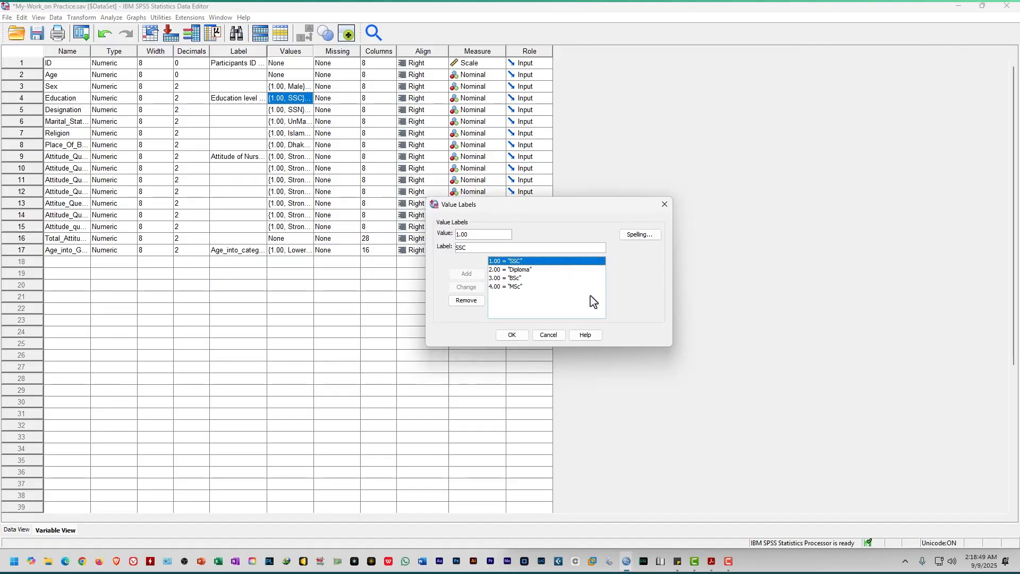
{"action": "left_click", "coordinate": [552, 336]}
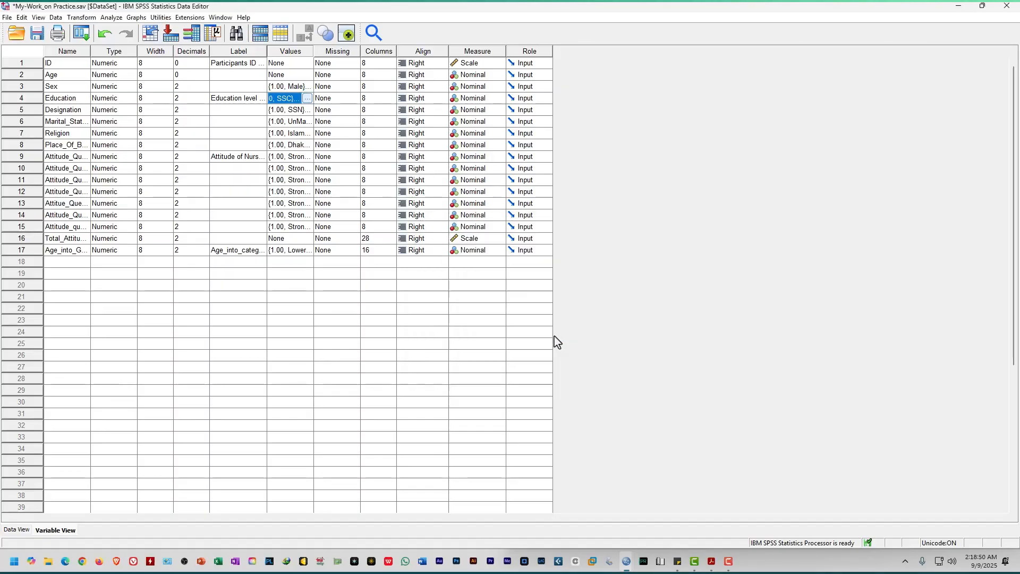
Switch the dataset display between value labels and numeric codes to check the Education column, ending on numeric codes
{"action": "left_click", "coordinate": [11, 531]}
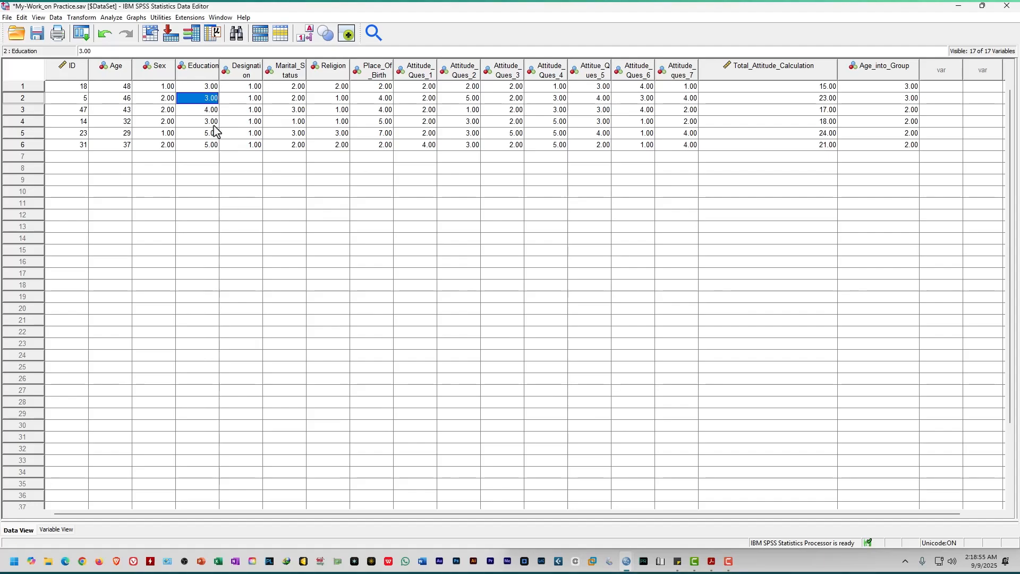
{"action": "left_click", "coordinate": [310, 38]}
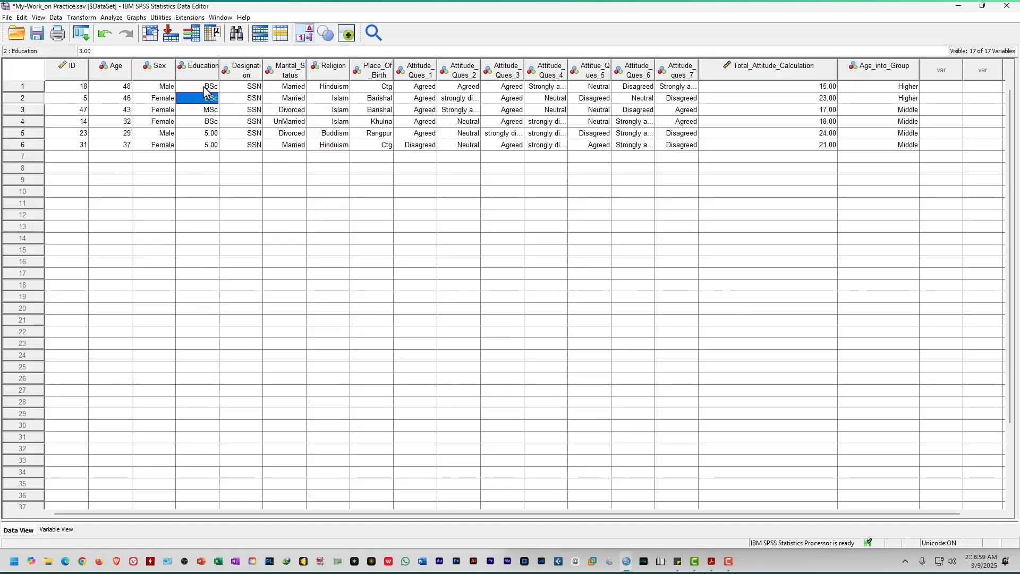
{"action": "left_click", "coordinate": [204, 86]}
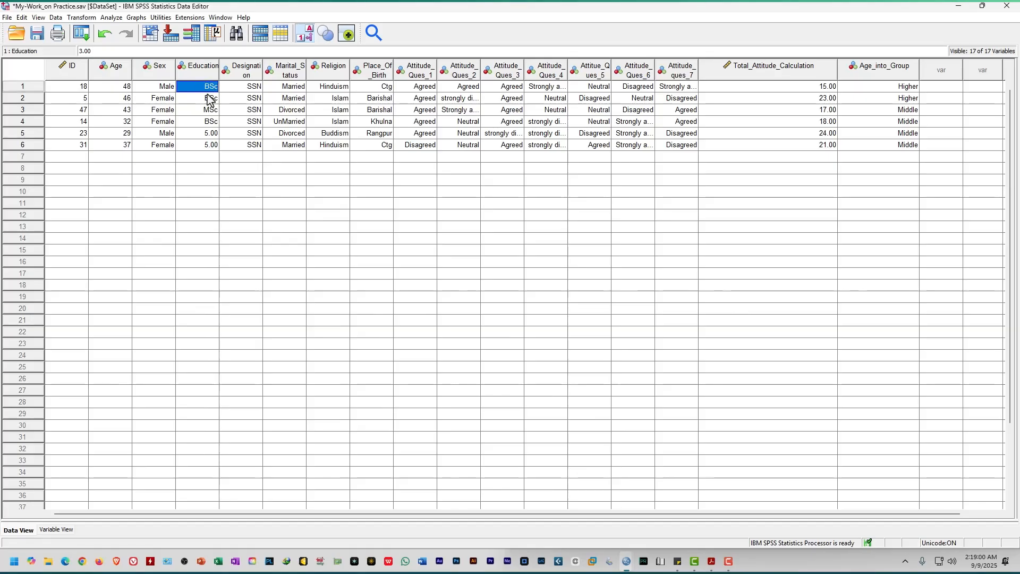
{"action": "left_click", "coordinate": [310, 37]}
{"action": "left_click", "coordinate": [310, 37]}
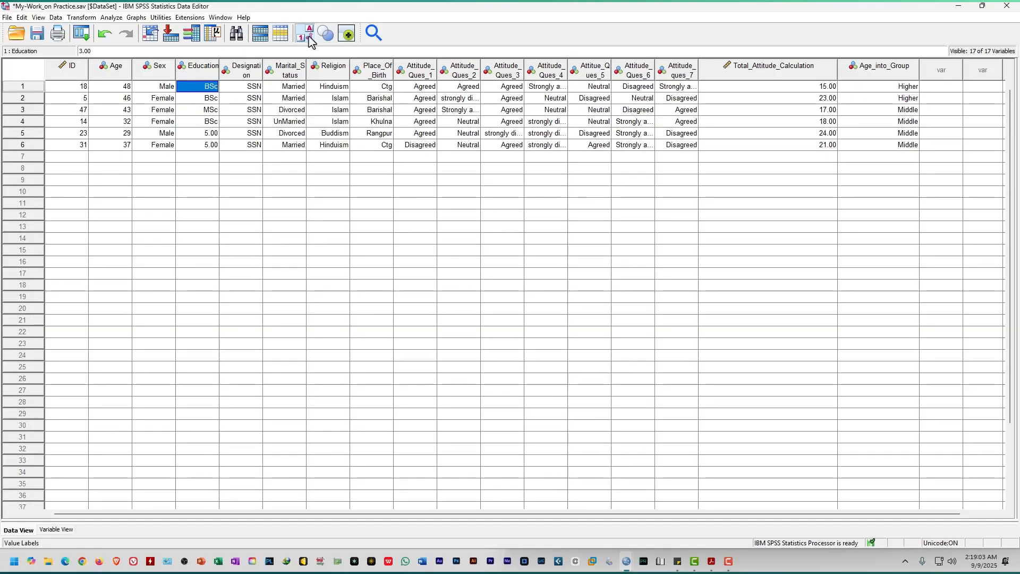
{"action": "left_click", "coordinate": [310, 37]}
{"action": "left_click", "coordinate": [310, 37]}
{"action": "left_click", "coordinate": [310, 37]}
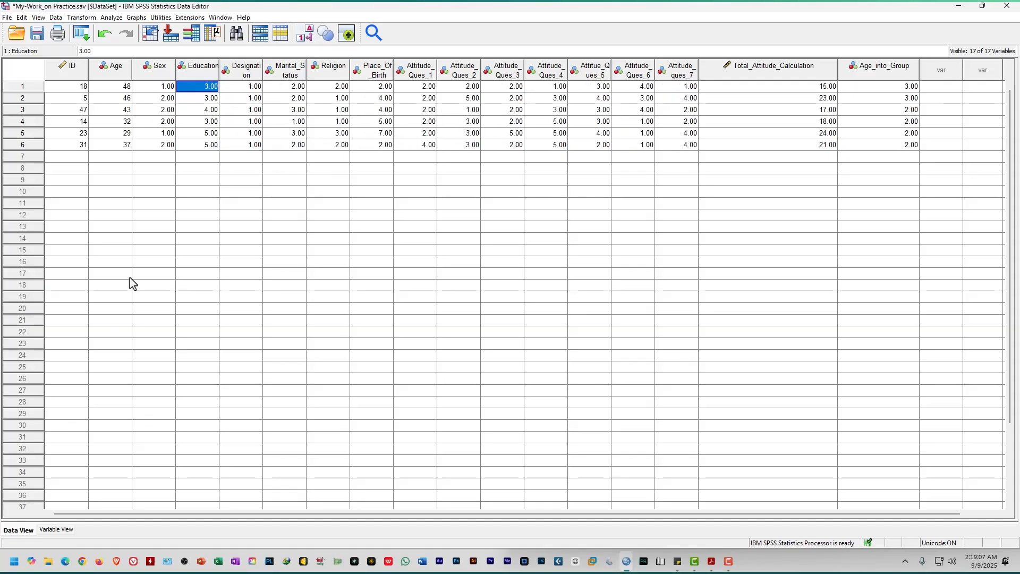
Open the Education variable's value labels and try to change the value assigned to SSC to 2
{"action": "left_click", "coordinate": [63, 531]}
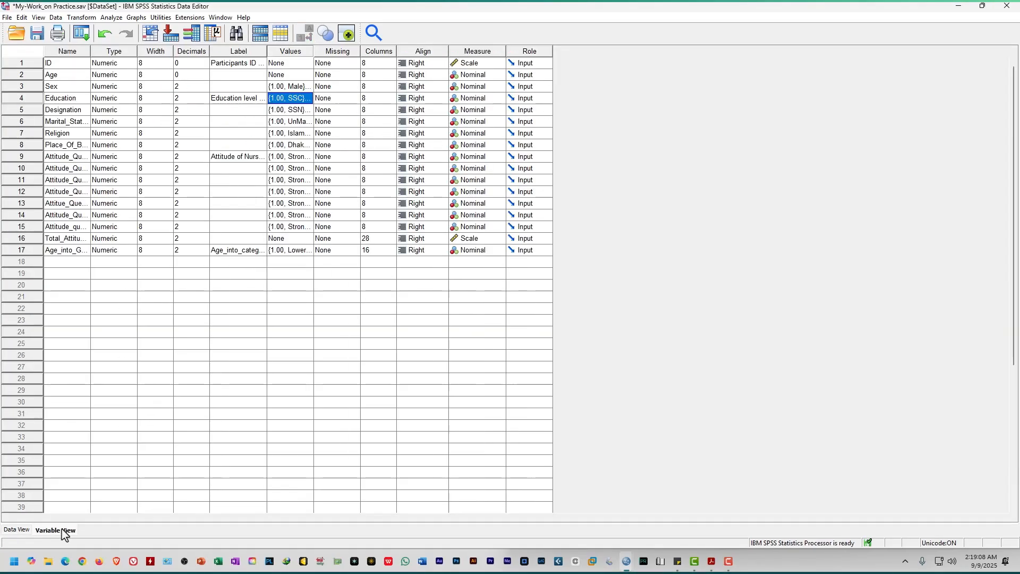
{"action": "left_click", "coordinate": [310, 99]}
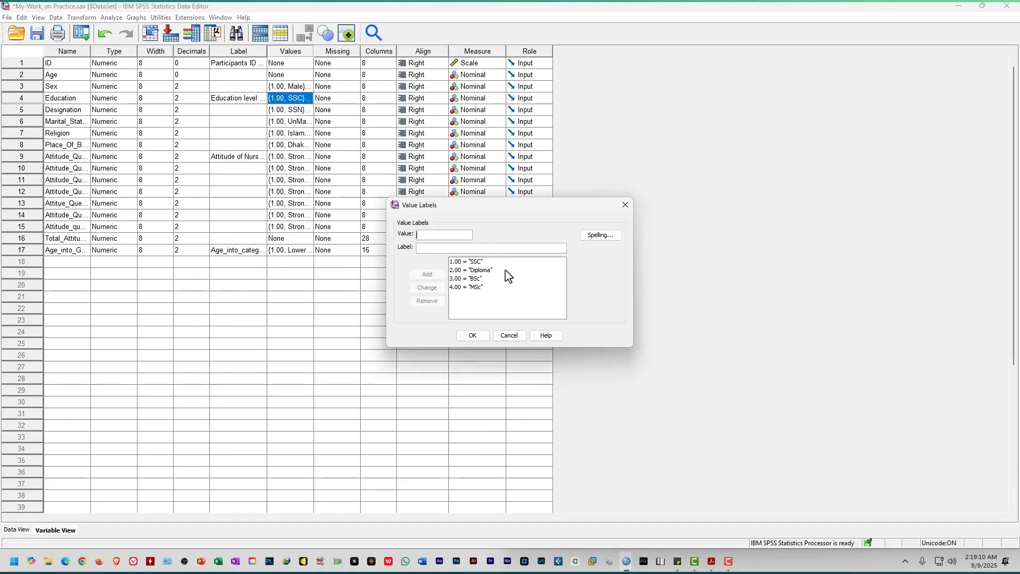
{"action": "left_click", "coordinate": [458, 262]}
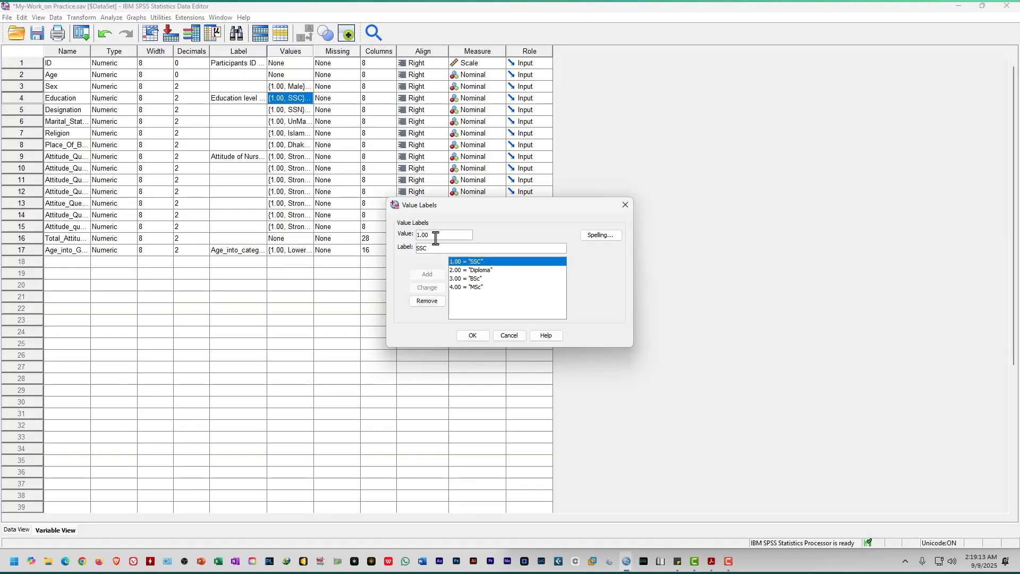
{"action": "type", "text": "2"}
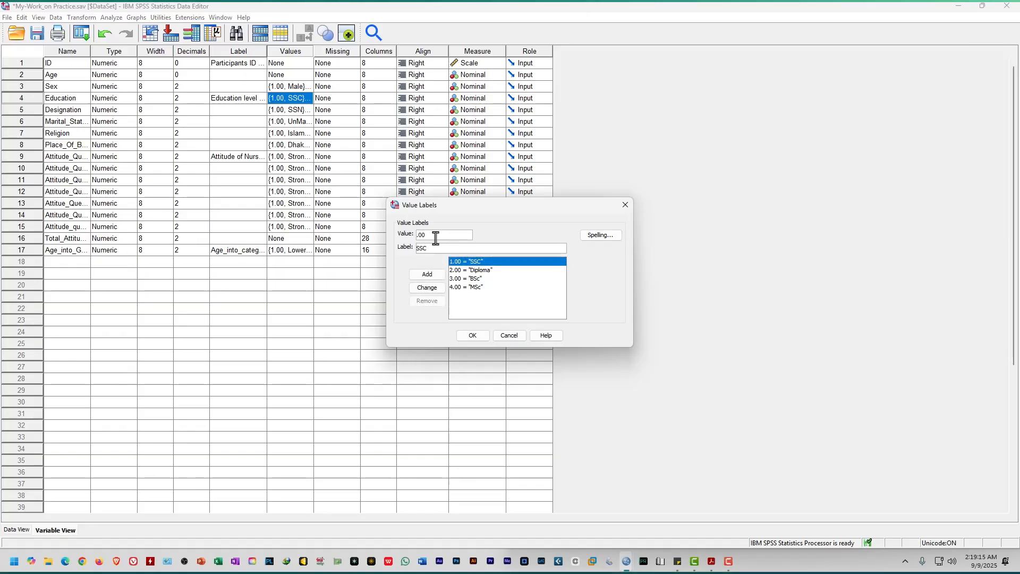
{"action": "left_click", "coordinate": [427, 289]}
{"action": "left_click", "coordinate": [531, 291]}
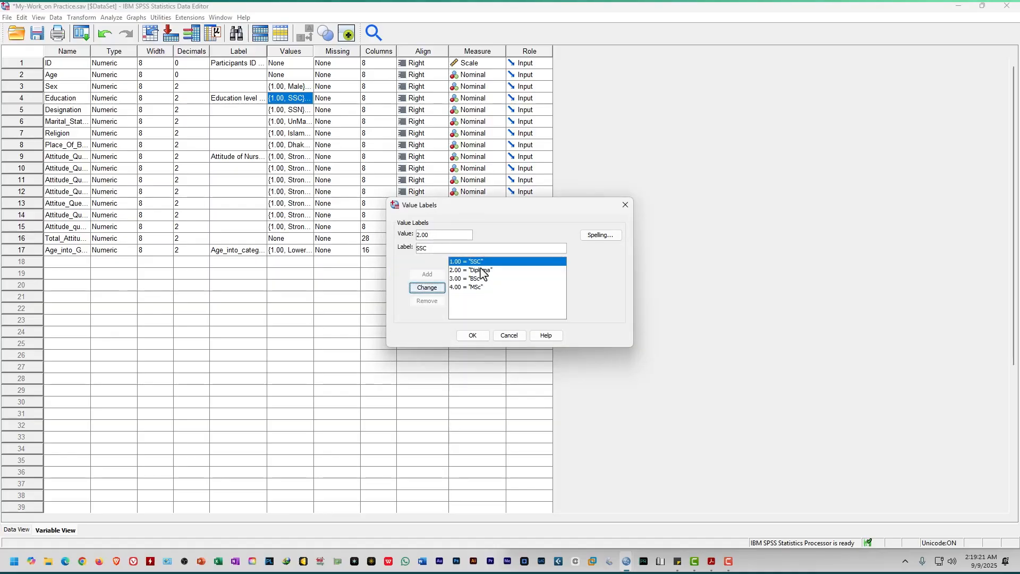
{"action": "left_click", "coordinate": [426, 288]}
{"action": "left_click", "coordinate": [545, 290]}
Change the value assigned to the MSc label to 5 in Education's value labels
{"action": "left_click", "coordinate": [475, 287]}
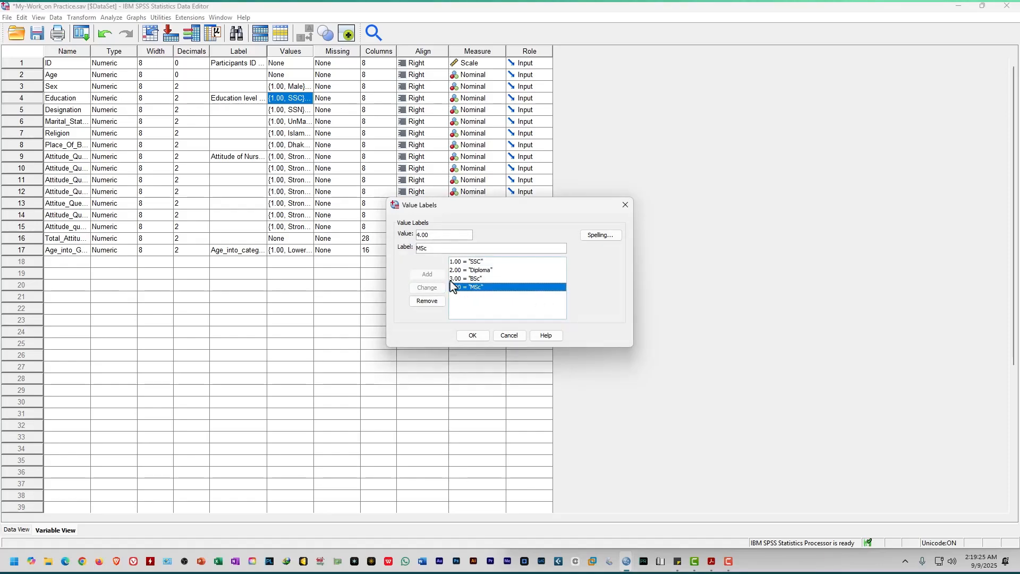
{"action": "left_click", "coordinate": [420, 234]}
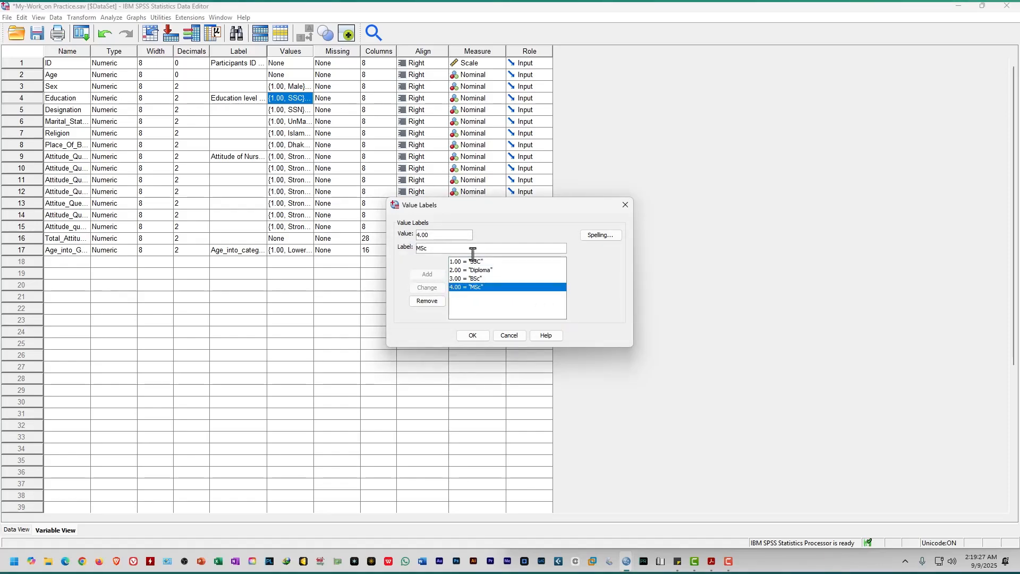
{"action": "key", "text": "BackSpace"}
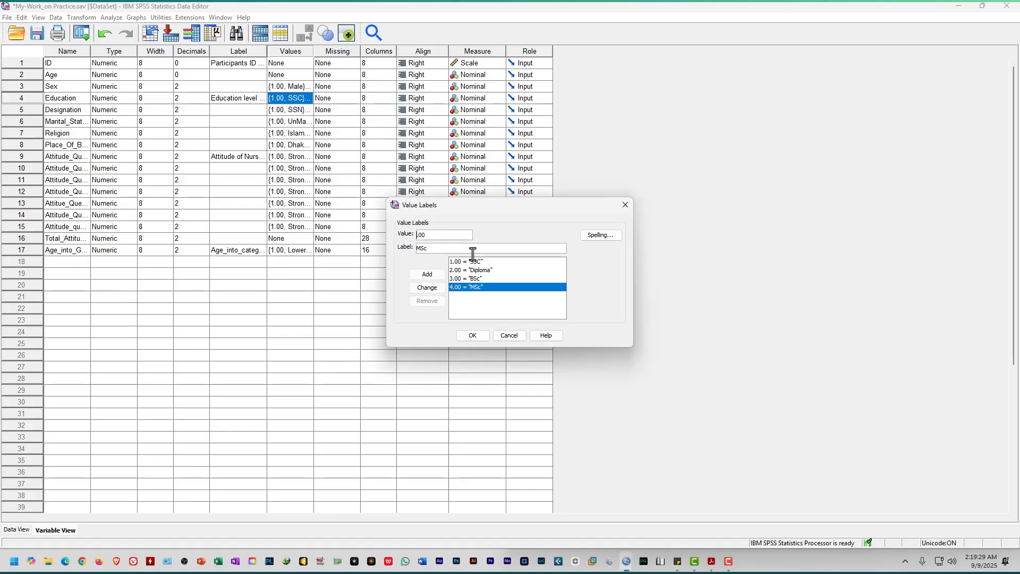
{"action": "type", "text": "5"}
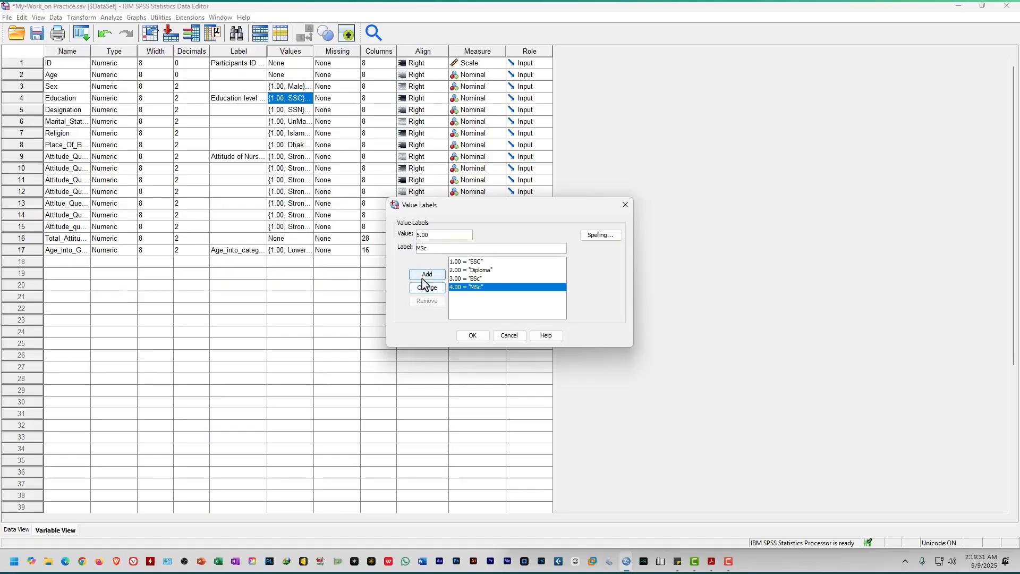
{"action": "left_click", "coordinate": [427, 287]}
Change the value assigned to the BSc label to 4 in Education's value labels
{"action": "left_click", "coordinate": [475, 279]}
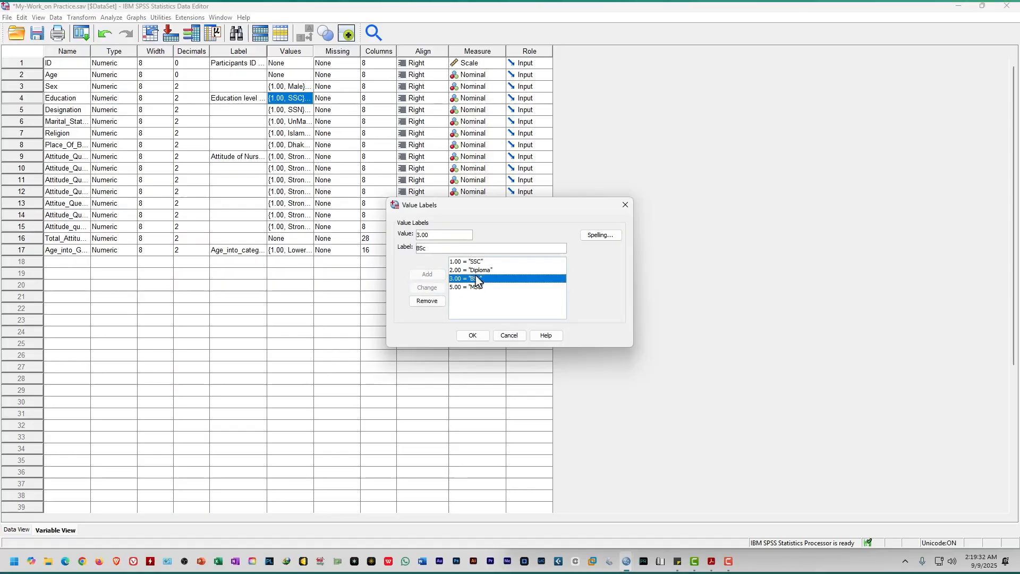
{"action": "left_click", "coordinate": [422, 238]}
{"action": "key", "text": "BackSpace"}
{"action": "type", "text": "4"}
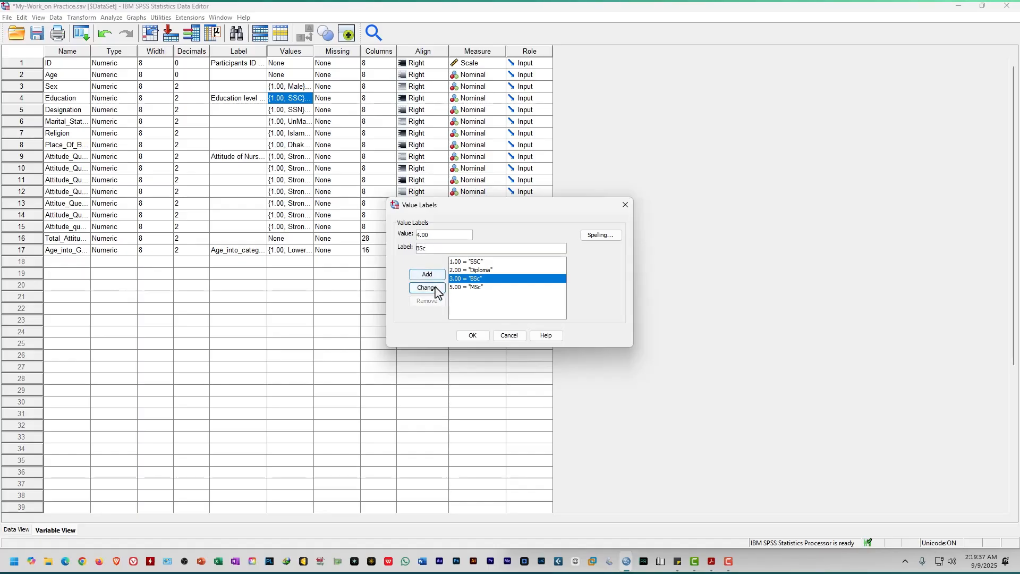
{"action": "left_click", "coordinate": [435, 289]}
Change the value assigned to the Diploma label to 3 in Education's value labels
{"action": "left_click", "coordinate": [460, 271]}
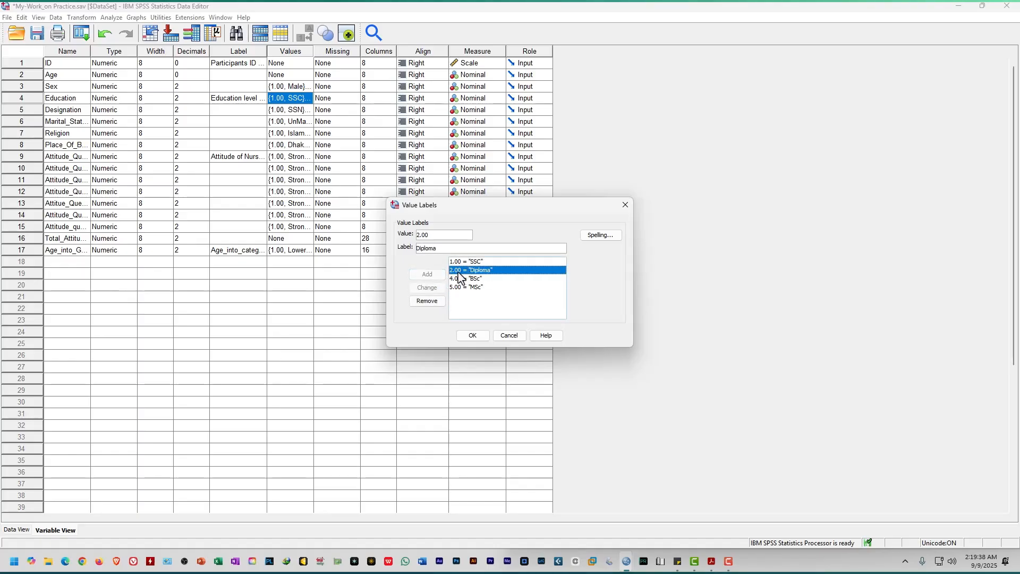
{"action": "left_click", "coordinate": [419, 236]}
{"action": "key", "text": "BackSpace"}
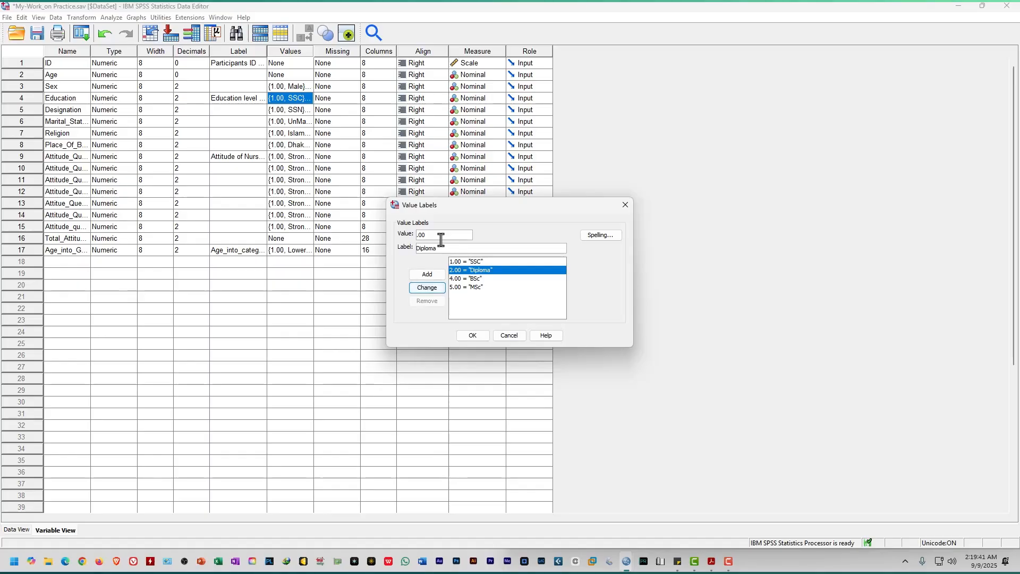
{"action": "type", "text": "3"}
{"action": "left_click", "coordinate": [428, 288]}
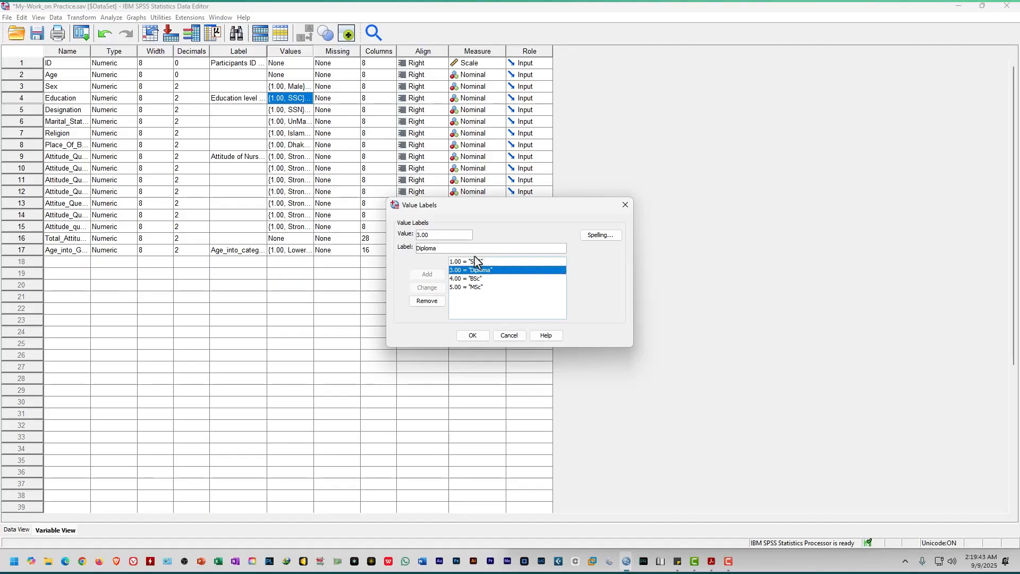
Change the value assigned to the SSC label to 2 in Education's value labels
{"action": "left_click", "coordinate": [475, 261]}
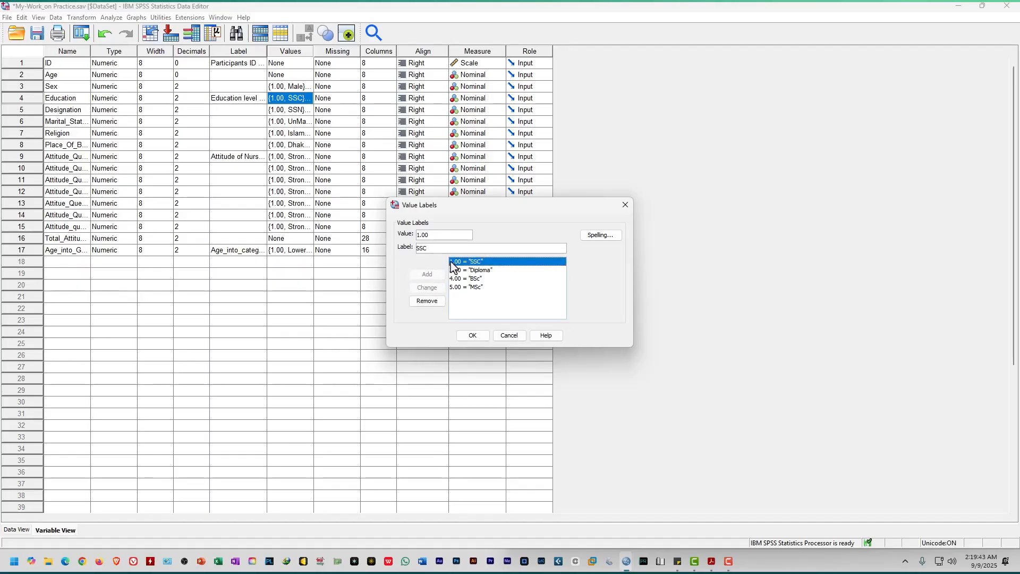
{"action": "left_click", "coordinate": [419, 234]}
{"action": "key", "text": "BackSpace"}
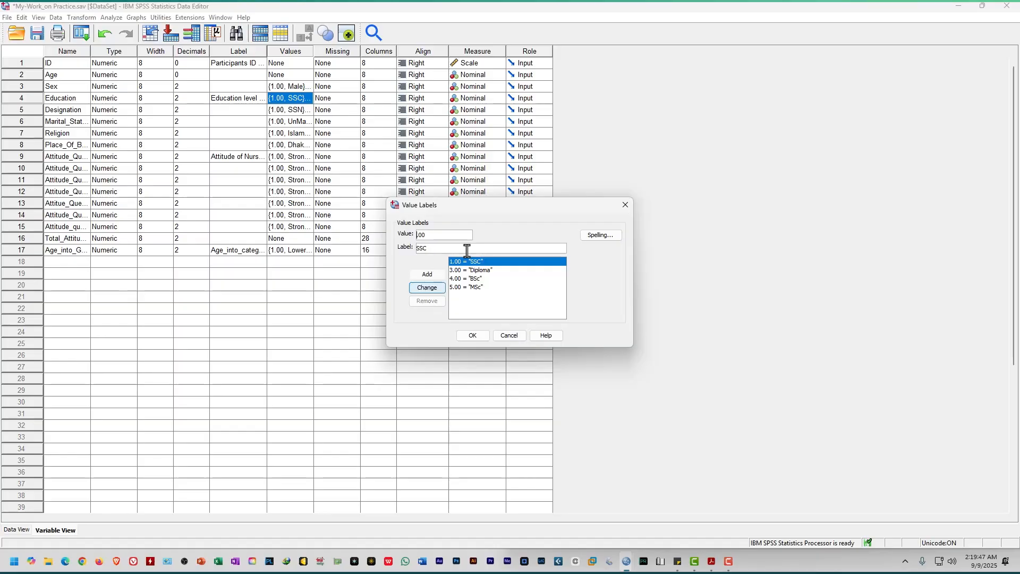
{"action": "left_click", "coordinate": [427, 287]}
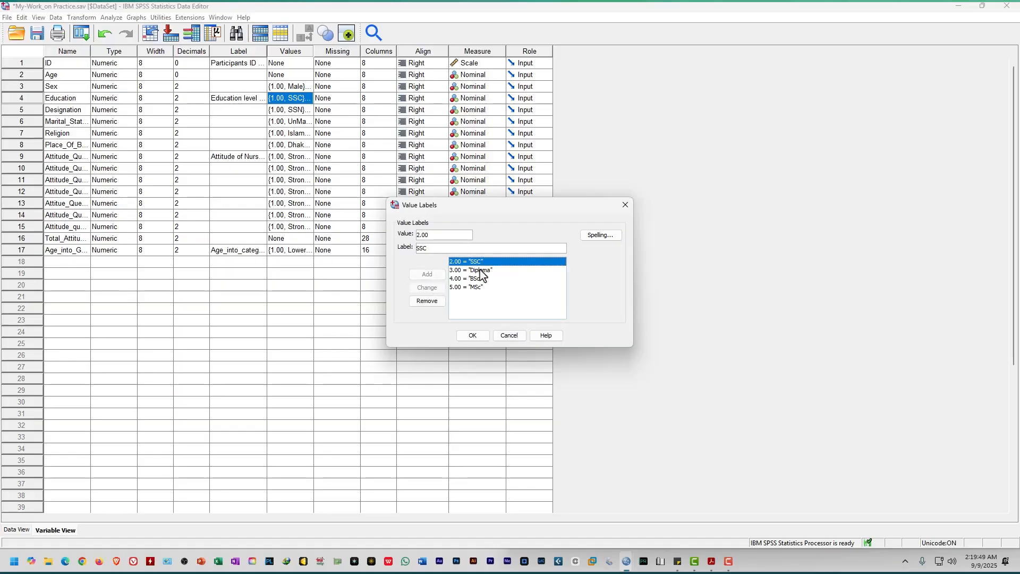
Add the label Class_8 for value 1 to Education's value labels and apply the revised label set
{"action": "left_click", "coordinate": [451, 288]}
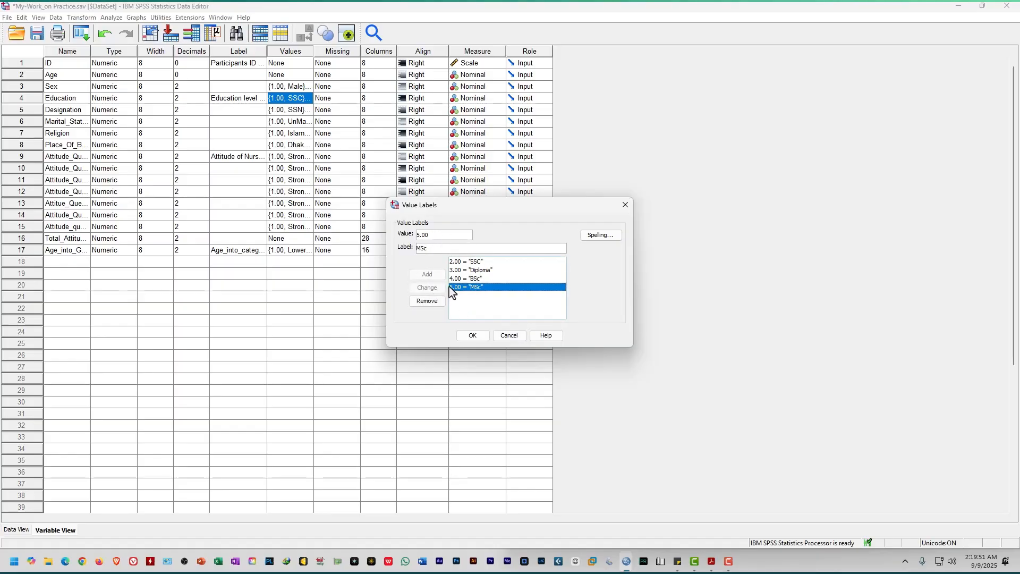
{"action": "left_click", "coordinate": [433, 234]}
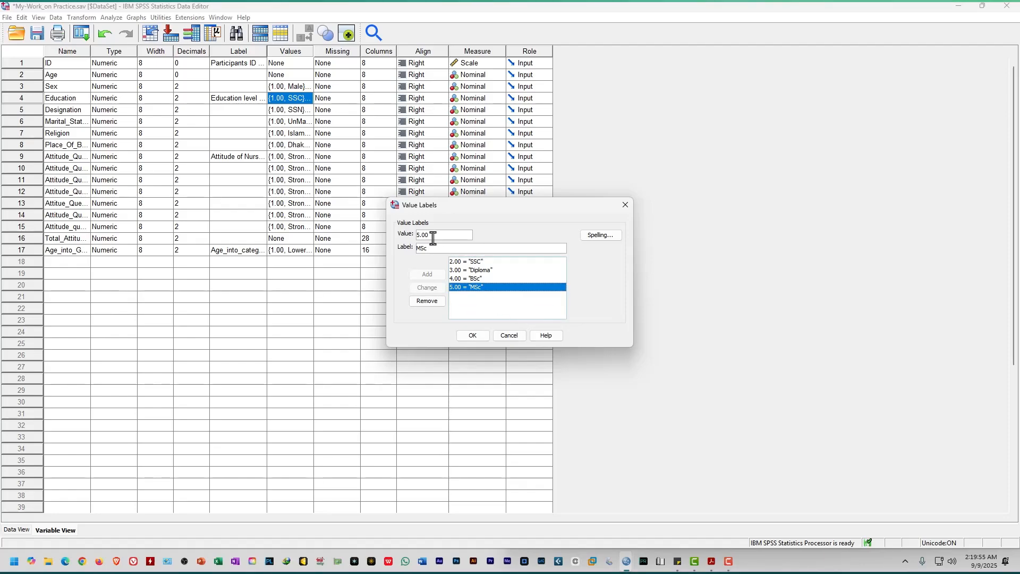
{"action": "double_click", "coordinate": [433, 236]}
{"action": "type", "text": "1"}
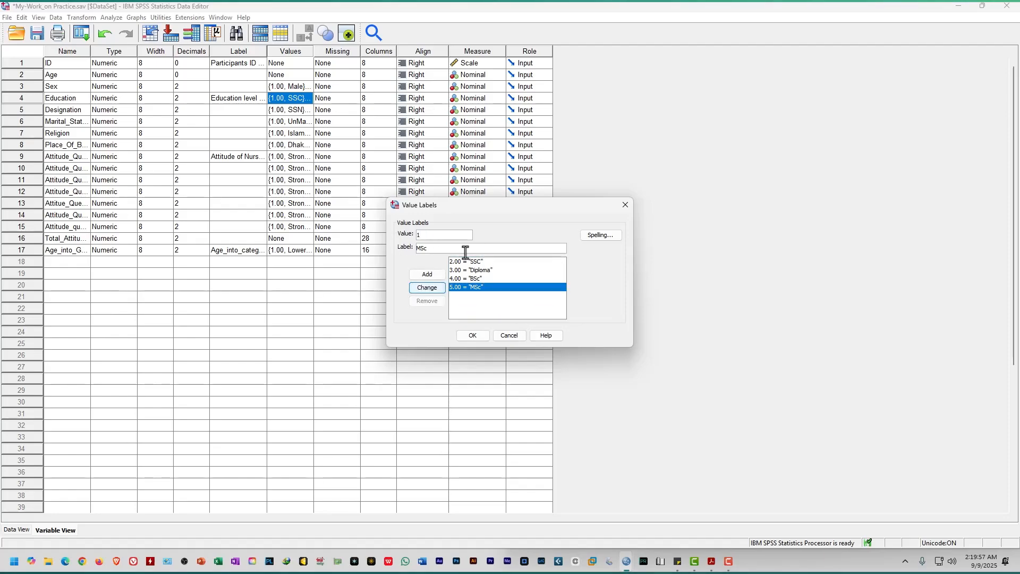
{"action": "left_click_drag", "start_coordinate": [466, 253], "coordinate": [385, 253]}
{"action": "type", "text": "Cl"}
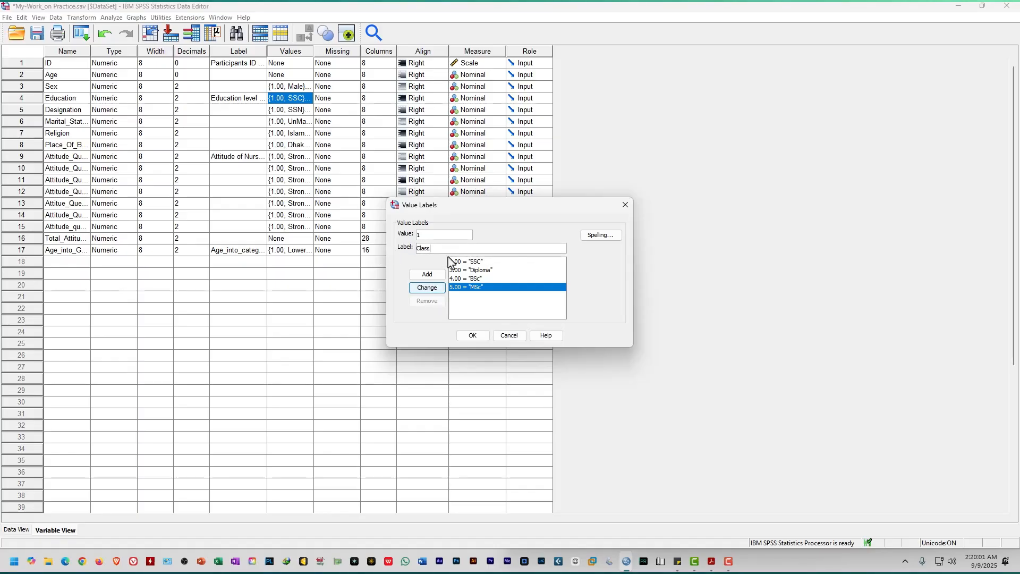
{"action": "type", "text": "ass-"}
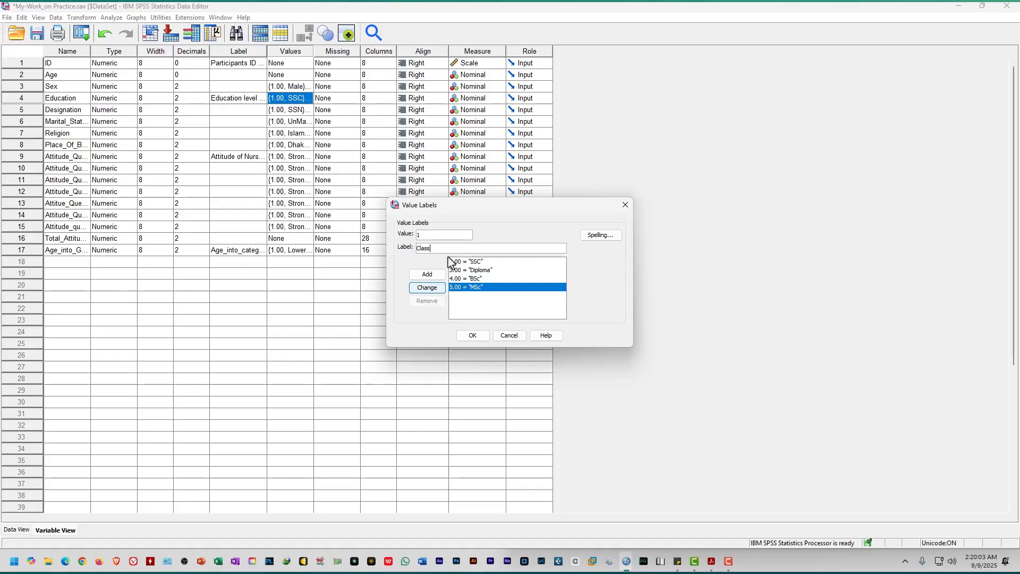
{"action": "type", "text": "_8"}
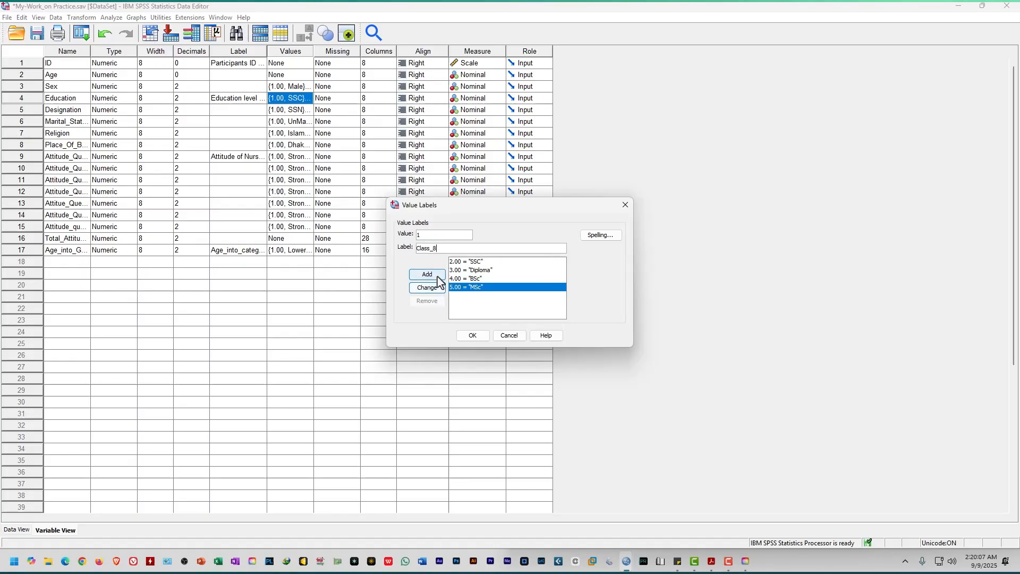
{"action": "left_click", "coordinate": [439, 281]}
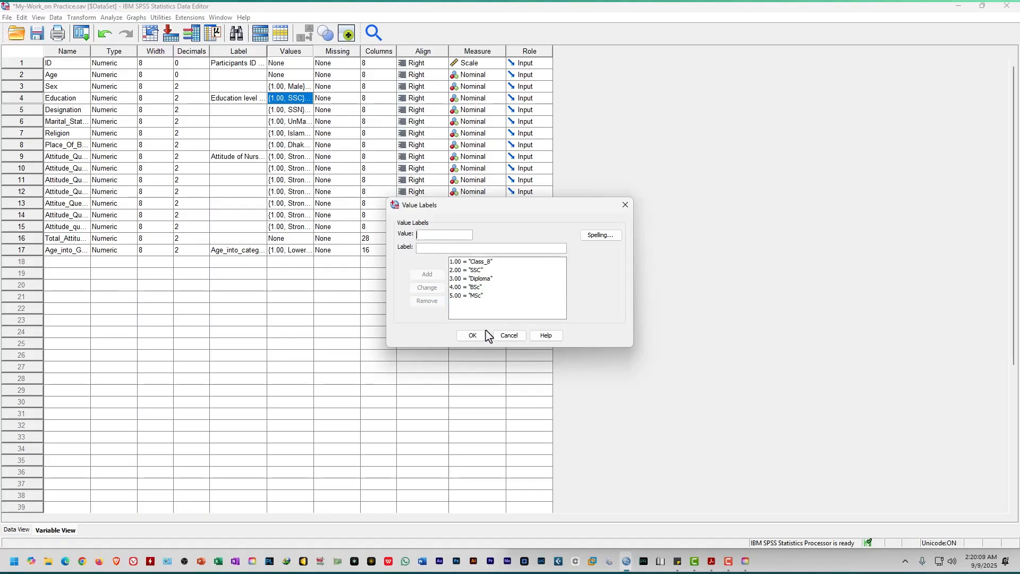
{"action": "left_click", "coordinate": [473, 335]}
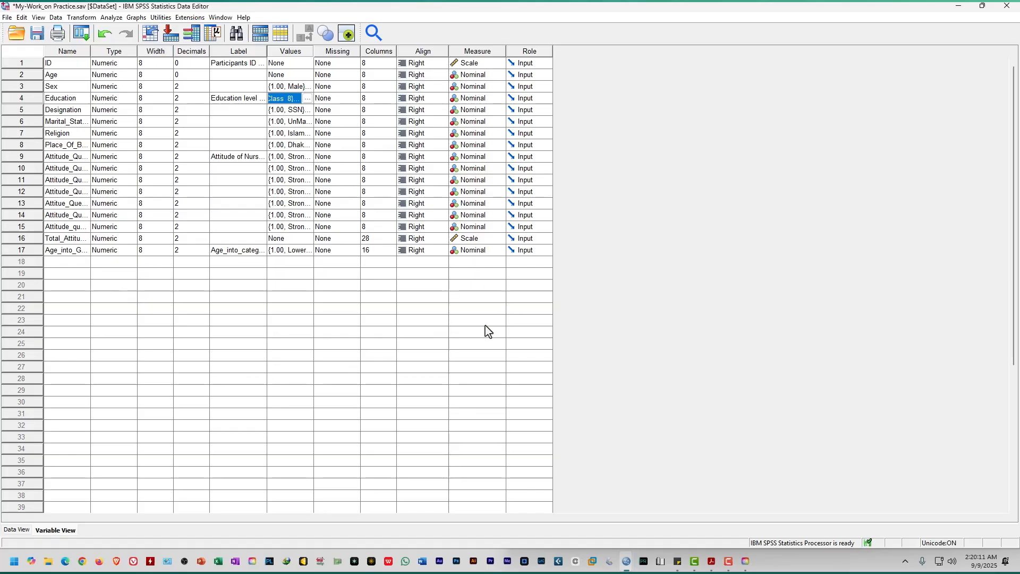
{"action": "left_click", "coordinate": [485, 326]}
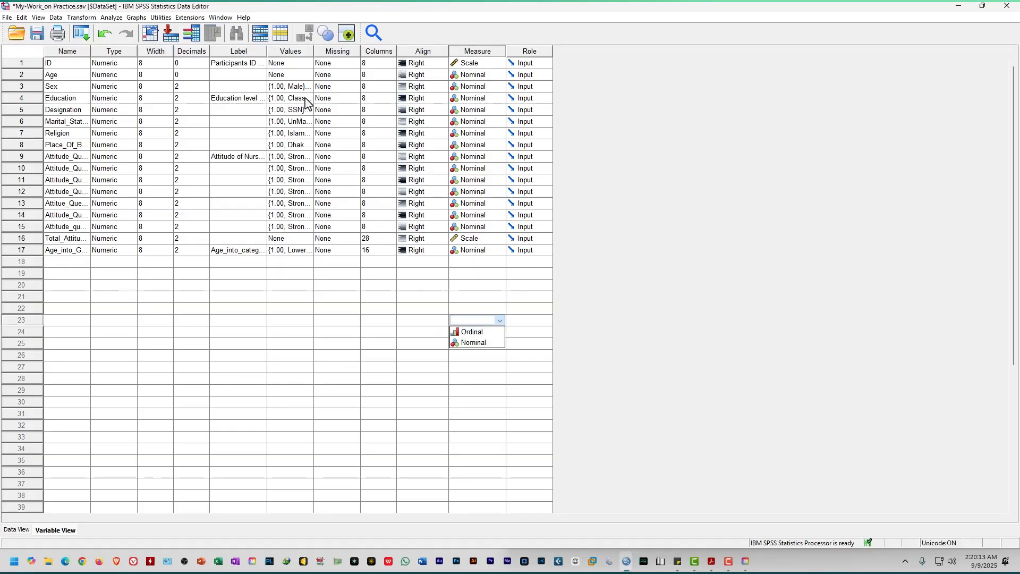
Return to the dataset's case values and show value labels instead of codes to check the Education column
{"action": "left_click", "coordinate": [17, 531]}
{"action": "left_click", "coordinate": [15, 531]}
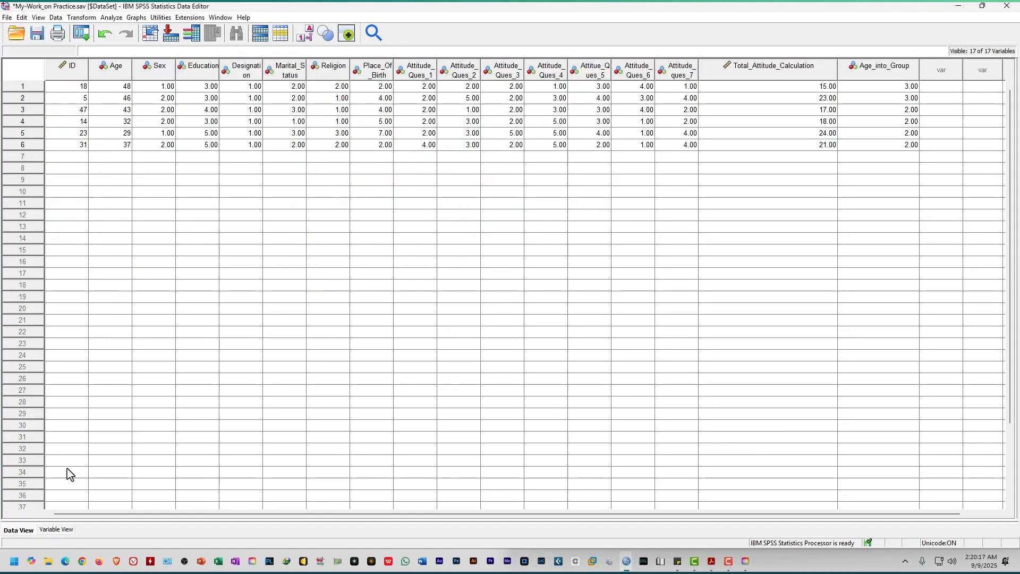
{"action": "left_click", "coordinate": [210, 98]}
{"action": "left_click", "coordinate": [210, 89]}
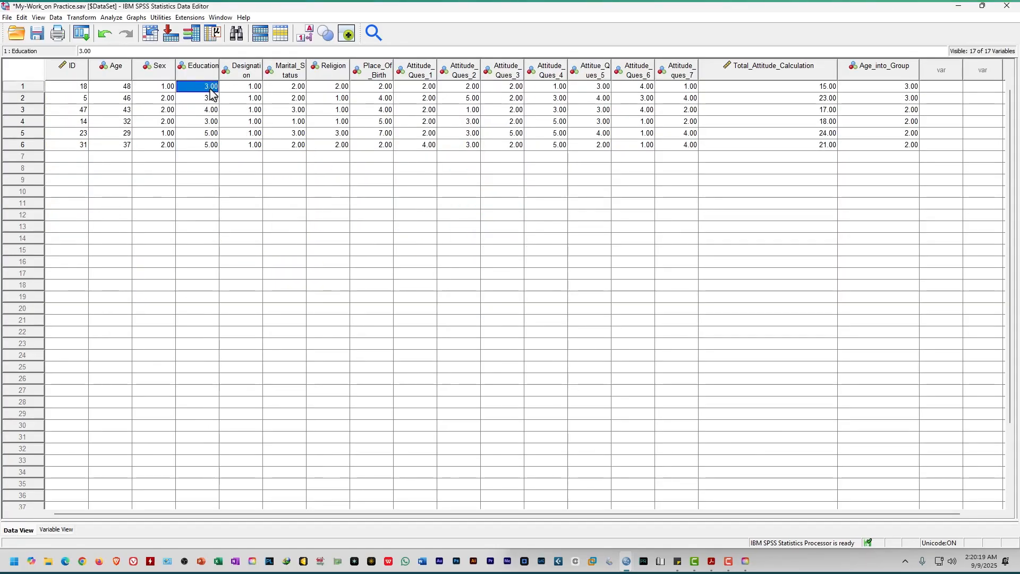
{"action": "left_click", "coordinate": [305, 33]}
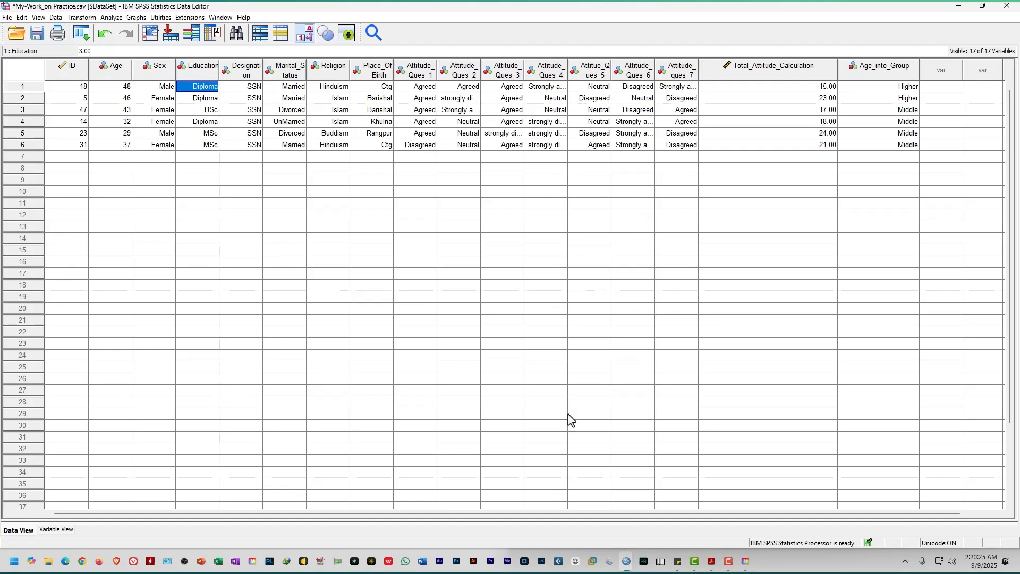
Switch to the collected questionnaires PDF in Acrobat, review the old Education options and locate the last questionnaire, Sample ID 31
{"action": "left_click", "coordinate": [711, 561]}
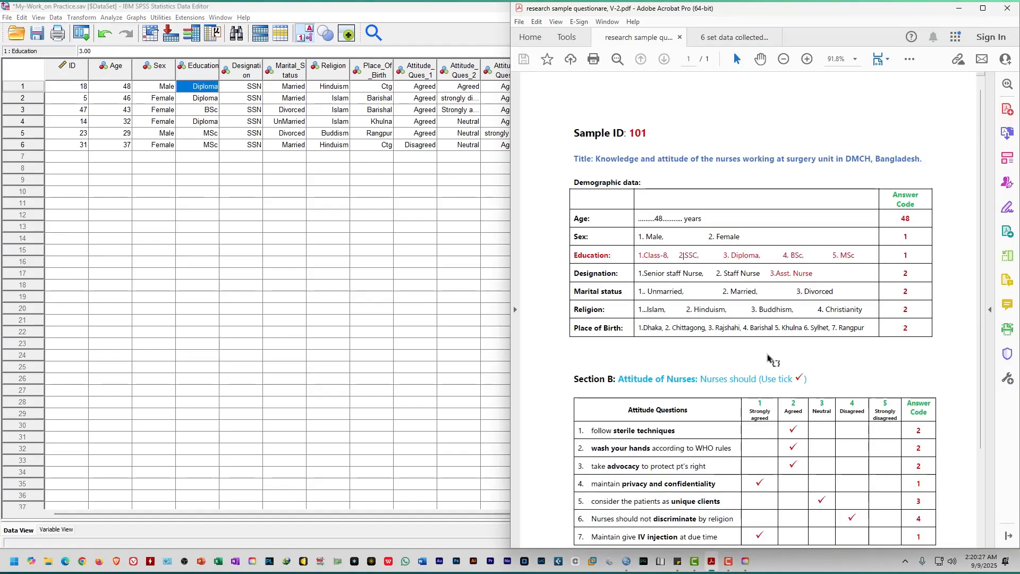
{"action": "left_click", "coordinate": [735, 37]}
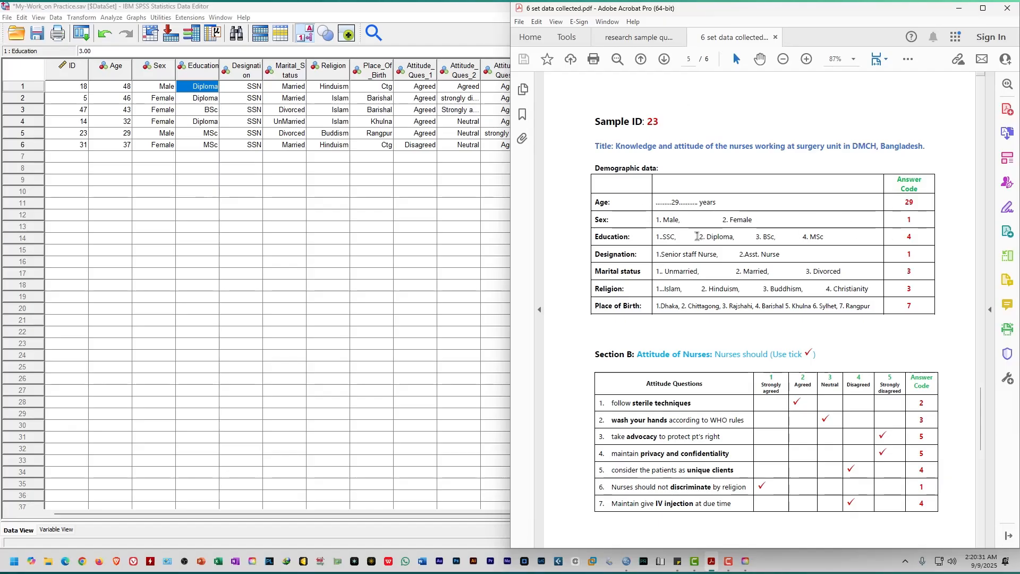
{"action": "left_click_drag", "start_coordinate": [698, 237], "coordinate": [734, 237]}
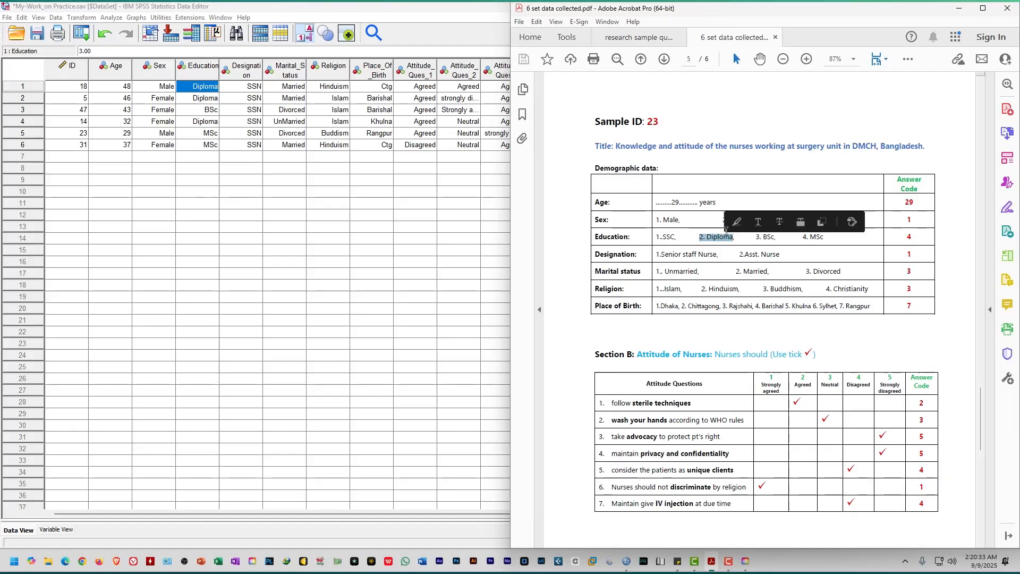
{"action": "scroll", "coordinate": [724, 234], "scroll_direction": "up", "scroll_amount": 5}
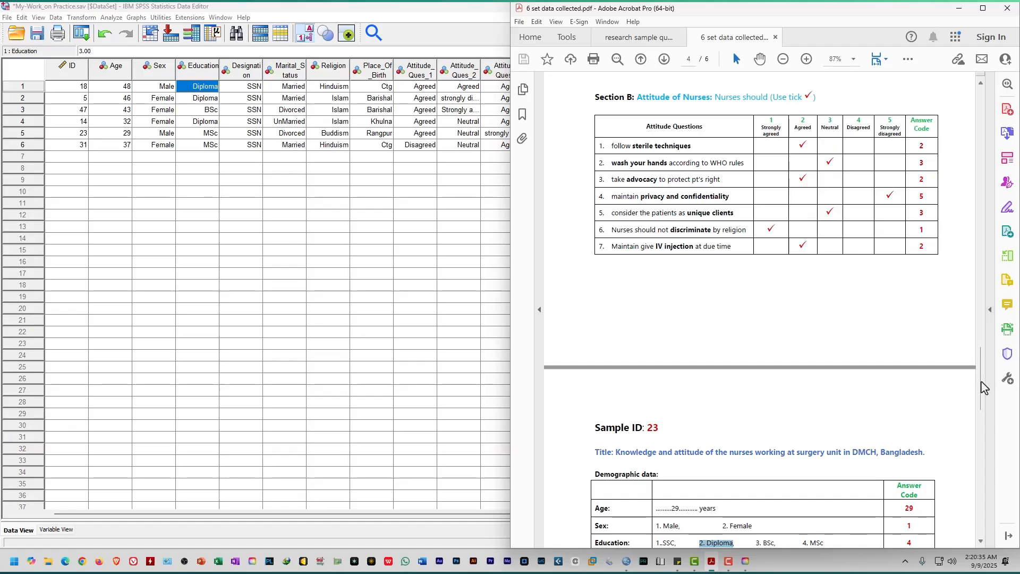
{"action": "left_click_drag", "start_coordinate": [981, 383], "coordinate": [981, 510]}
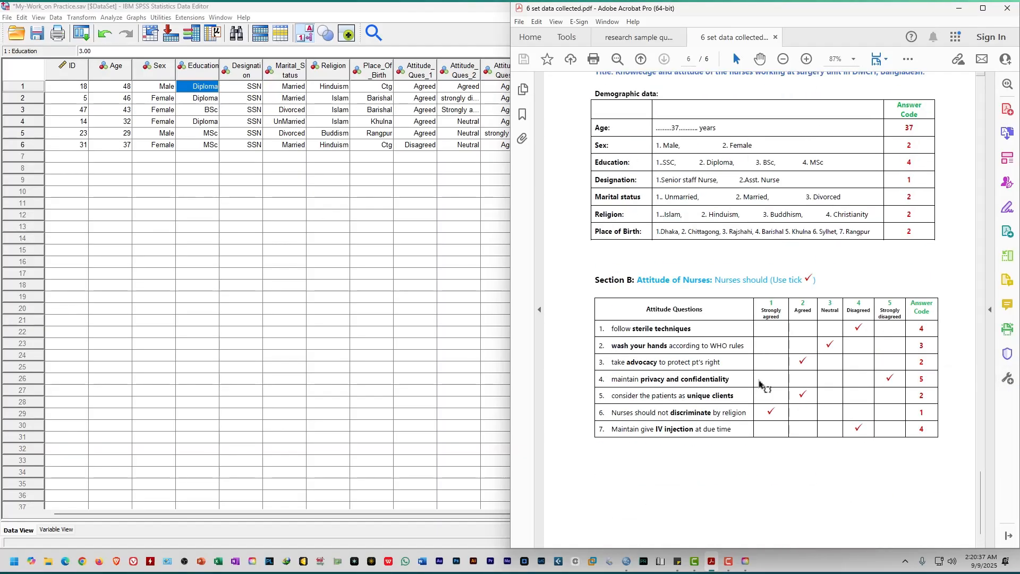
{"action": "left_click", "coordinate": [736, 346]}
{"action": "scroll", "coordinate": [728, 343], "scroll_direction": "up", "scroll_amount": 5}
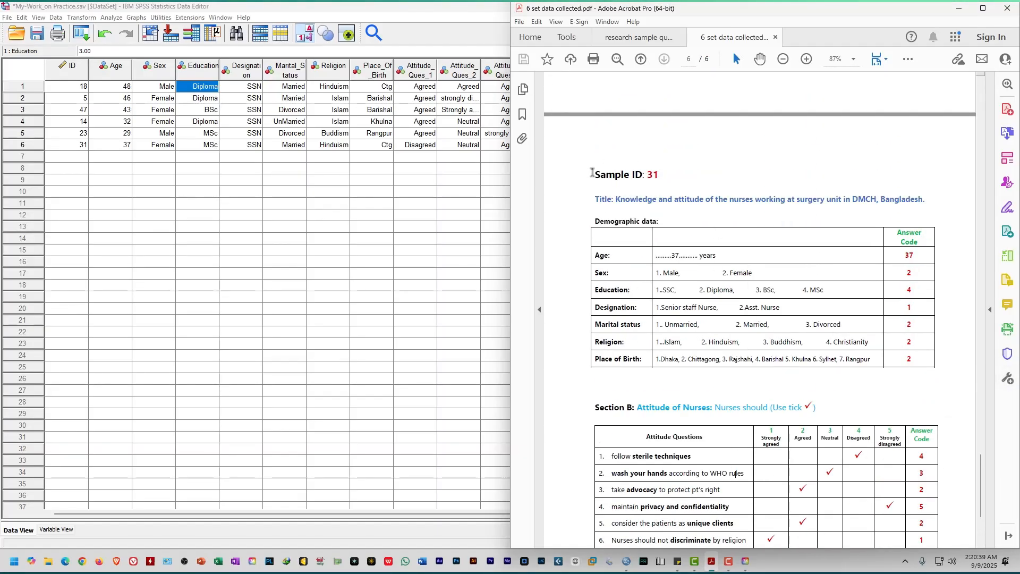
{"action": "left_click_drag", "start_coordinate": [592, 173], "coordinate": [710, 170]}
Compare the Education value of the case with ID 31 in SPSS with the Education answer code on its questionnaire
{"action": "left_click", "coordinate": [82, 145]}
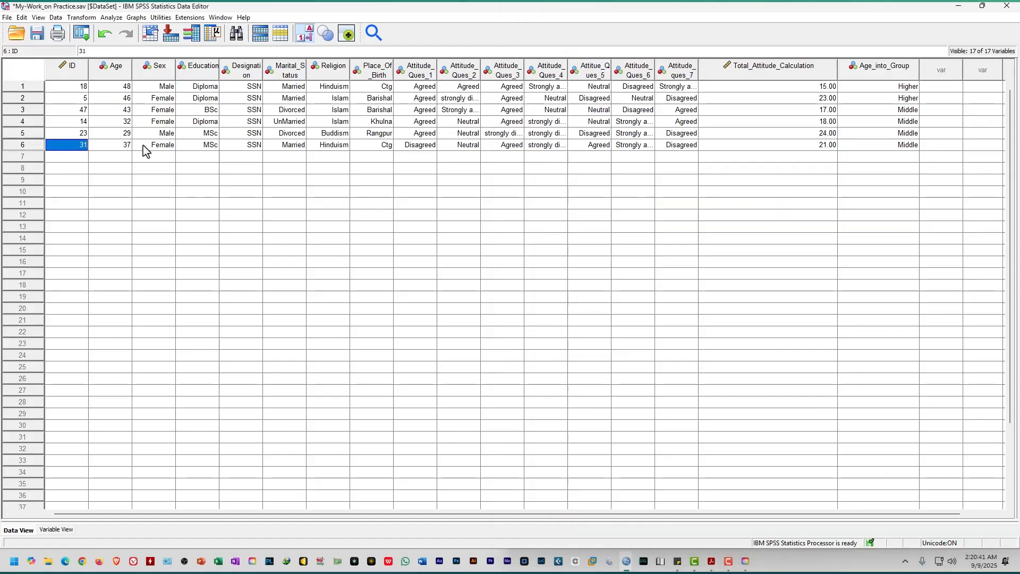
{"action": "left_click", "coordinate": [216, 146]}
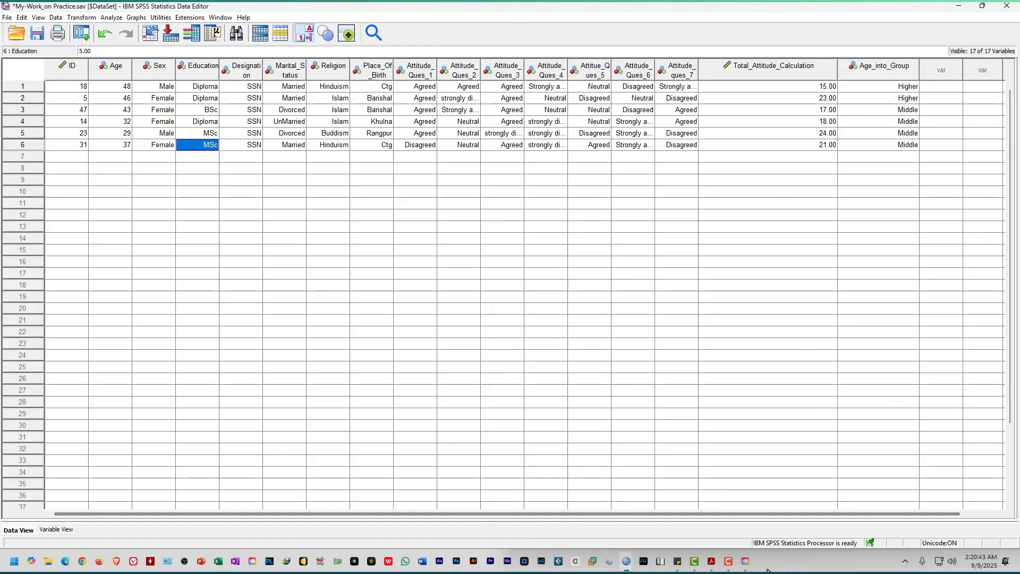
{"action": "left_click", "coordinate": [711, 562]}
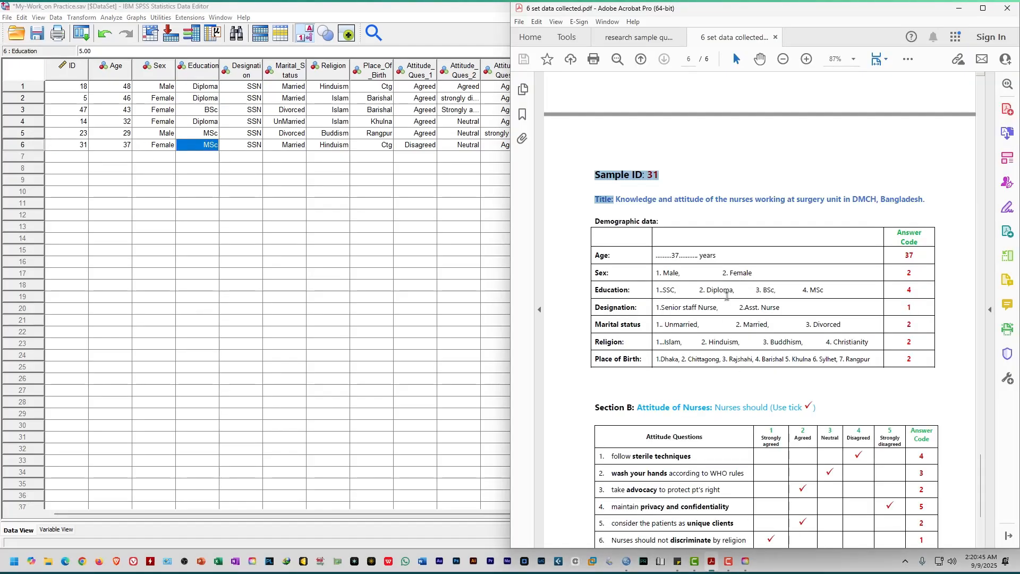
{"action": "left_click", "coordinate": [905, 290]}
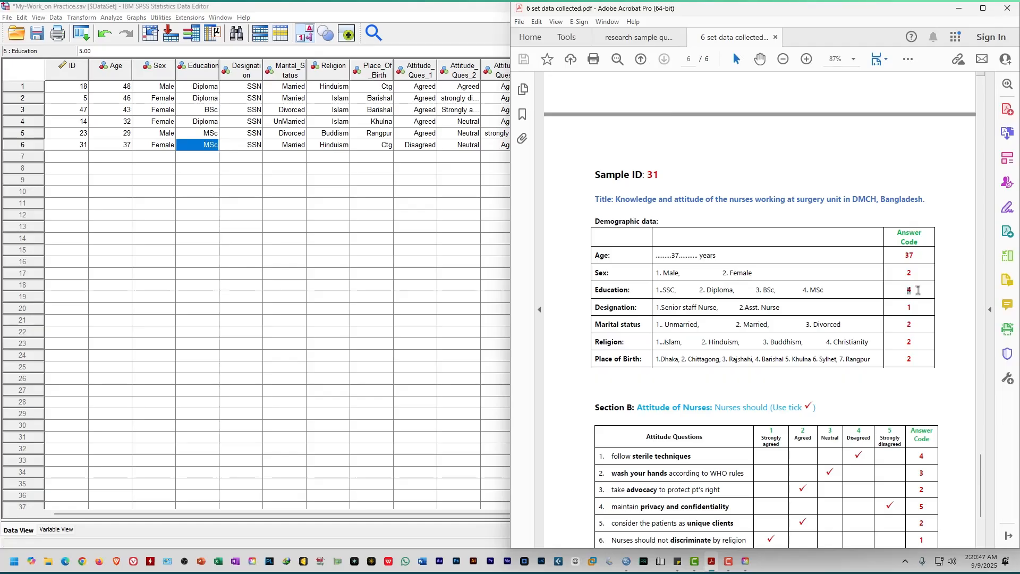
Return to the SPSS dataset and show numeric codes instead of value labels
{"action": "left_click", "coordinate": [305, 34]}
{"action": "left_click", "coordinate": [286, 230]}
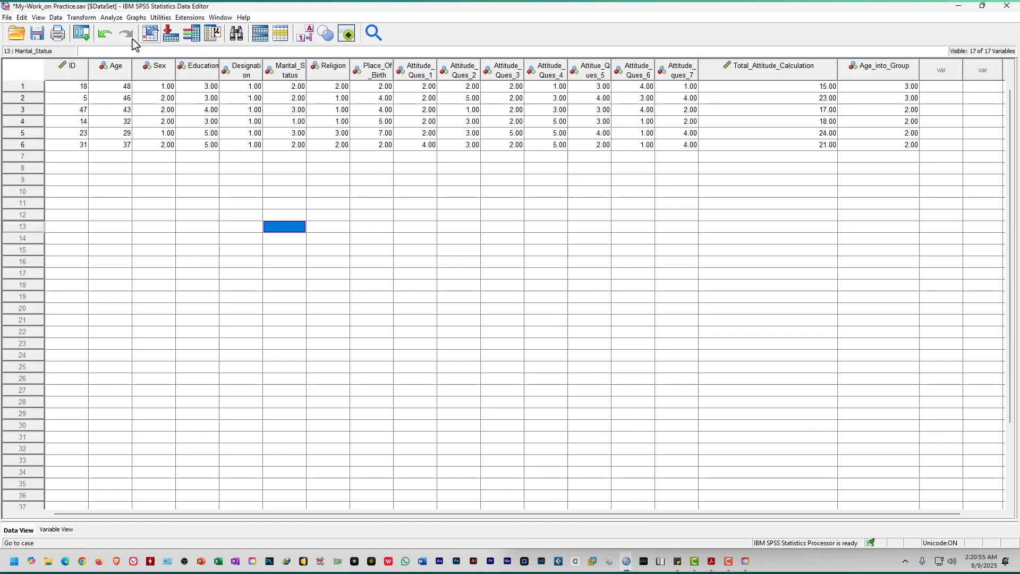
{"action": "left_click", "coordinate": [81, 17]}
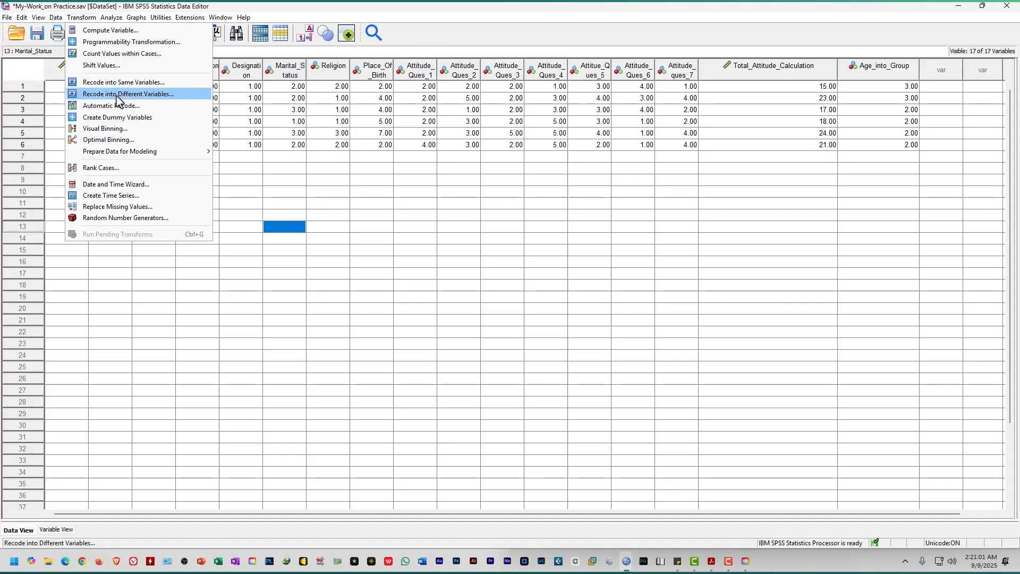
{"action": "left_click", "coordinate": [577, 8]}
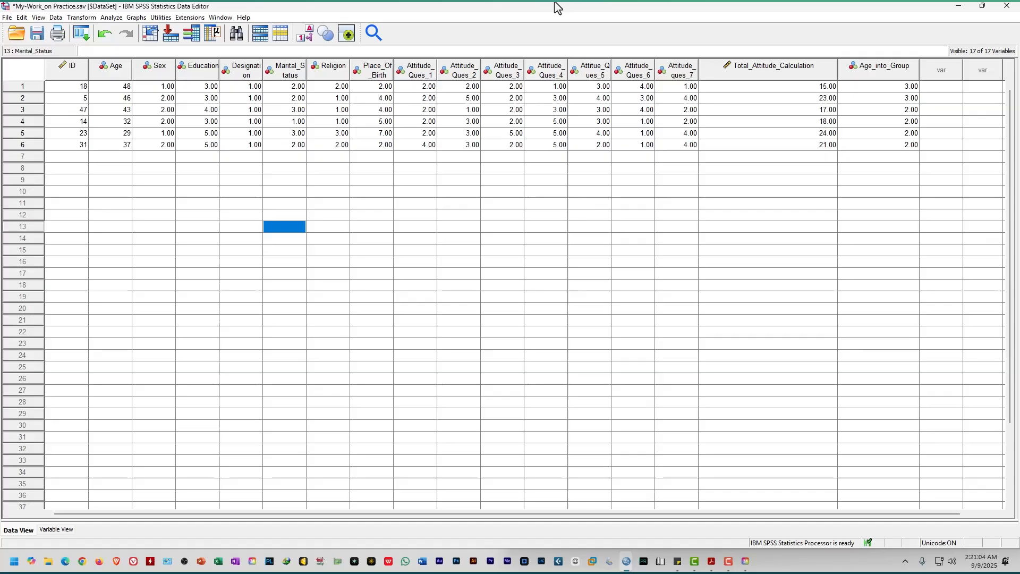
{"action": "left_click", "coordinate": [415, 230]}
{"action": "left_click", "coordinate": [228, 215]}
{"action": "left_click", "coordinate": [82, 18]}
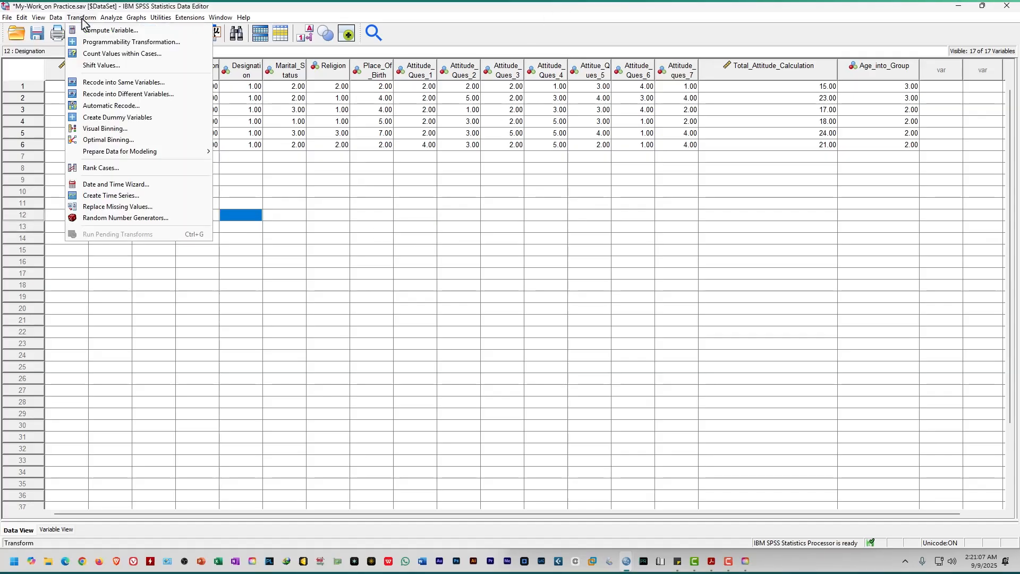
{"action": "left_click", "coordinate": [310, 210]}
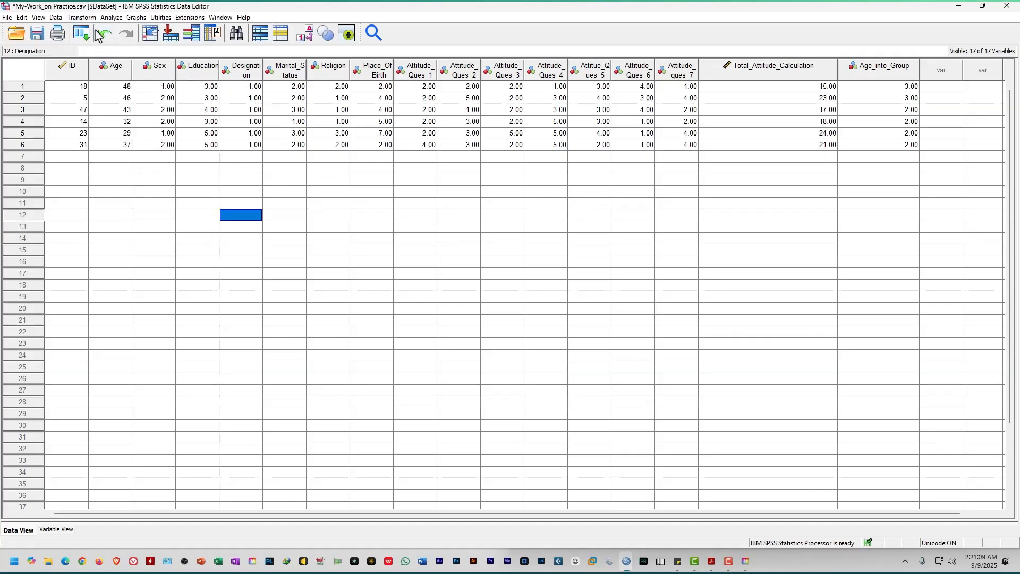
{"action": "left_click", "coordinate": [81, 17]}
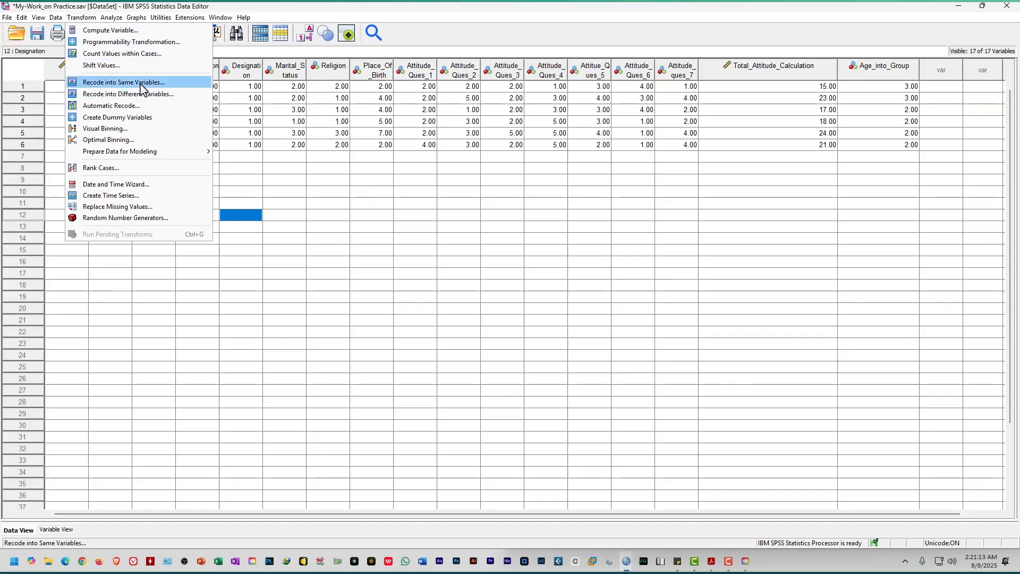
{"action": "left_click", "coordinate": [465, 6]}
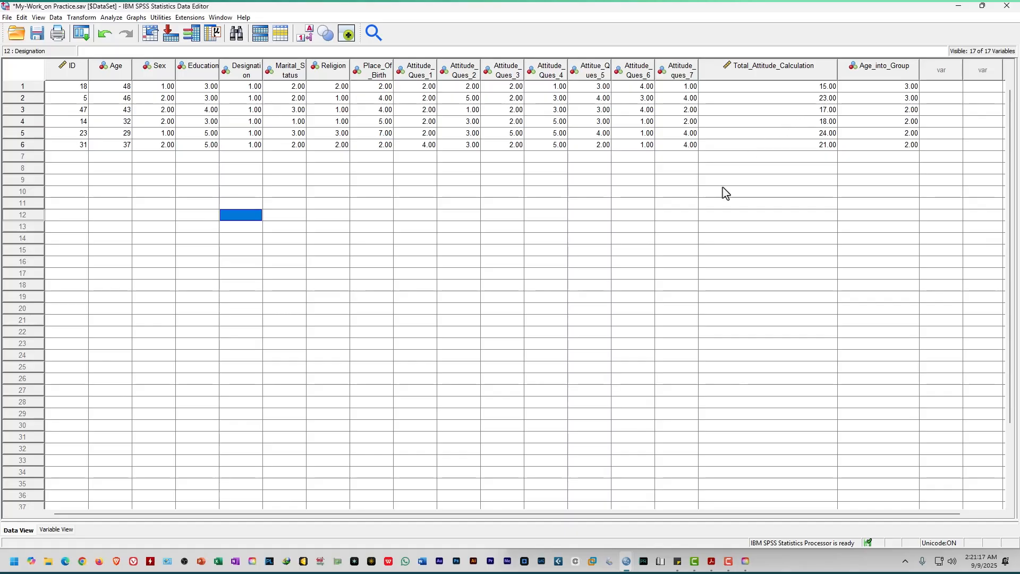